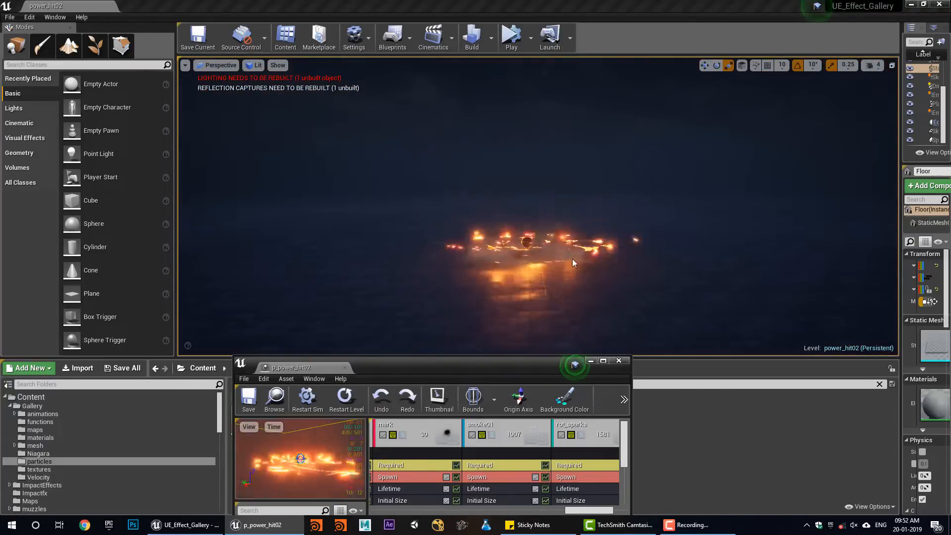
# Replay the p_power_hit02 particle effect in the level several times to watch the full impact.
pyautogui.click(360, 410)
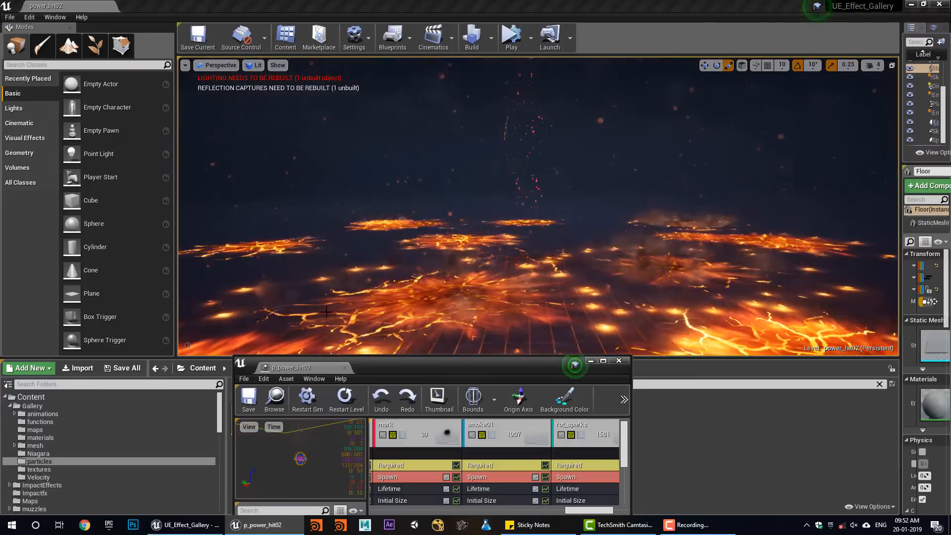
pyautogui.click(344, 399)
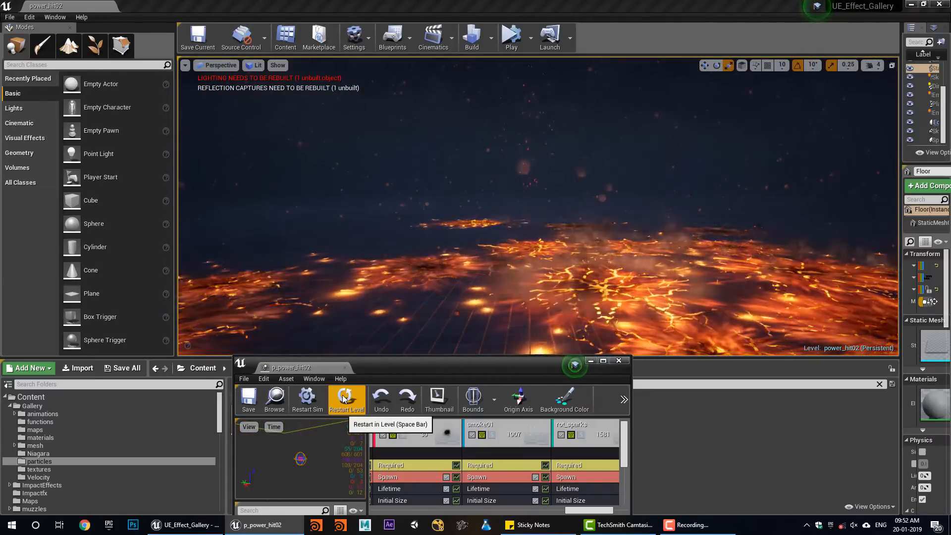
pyautogui.click(343, 399)
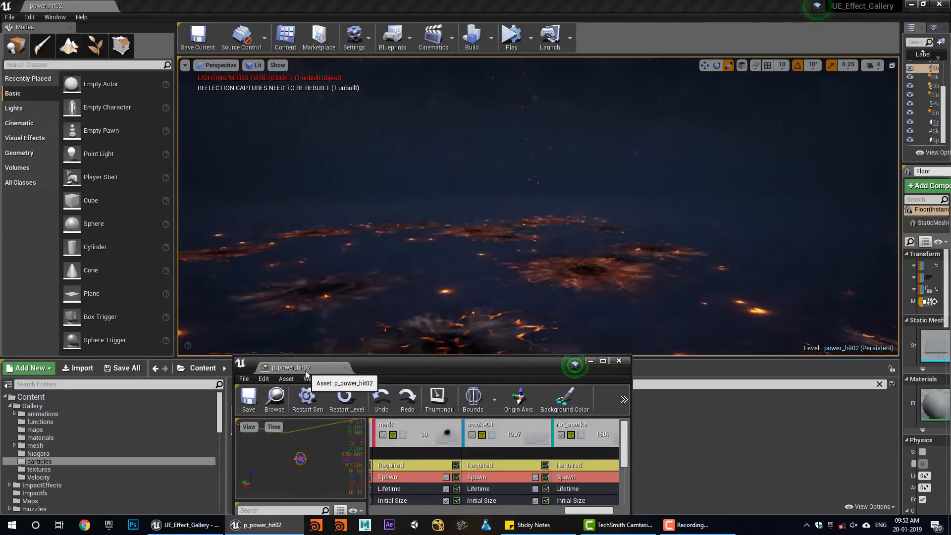
# Dock the p_power_hit02 particle editor into the main window and replay the effect in its preview.
pyautogui.moveTo(308, 371); pyautogui.dragTo(226, 7)
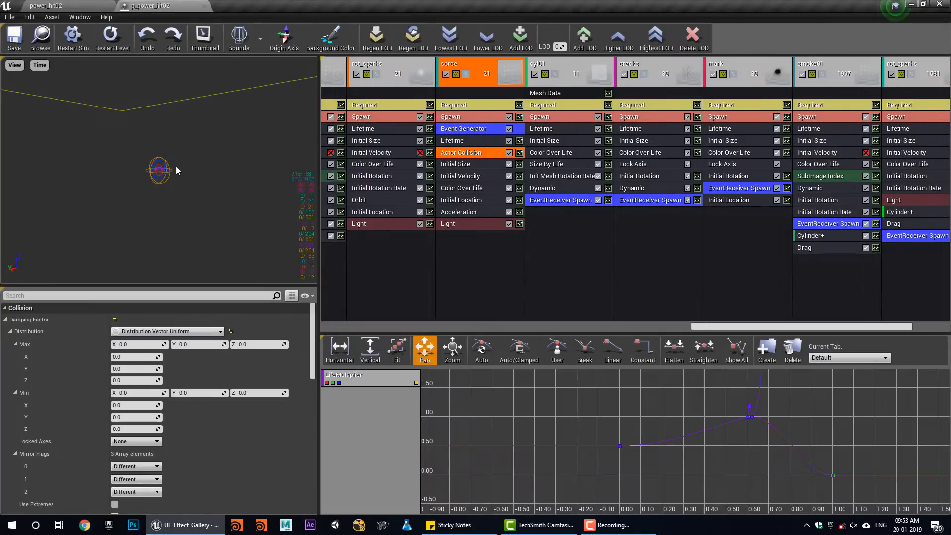
pyautogui.click(104, 37)
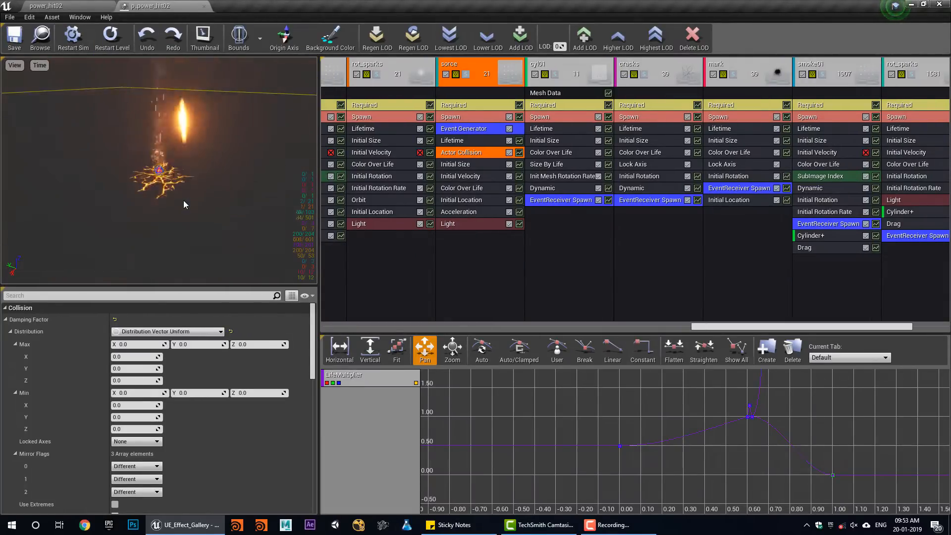
pyautogui.moveTo(184, 201); pyautogui.dragTo(139, 166)
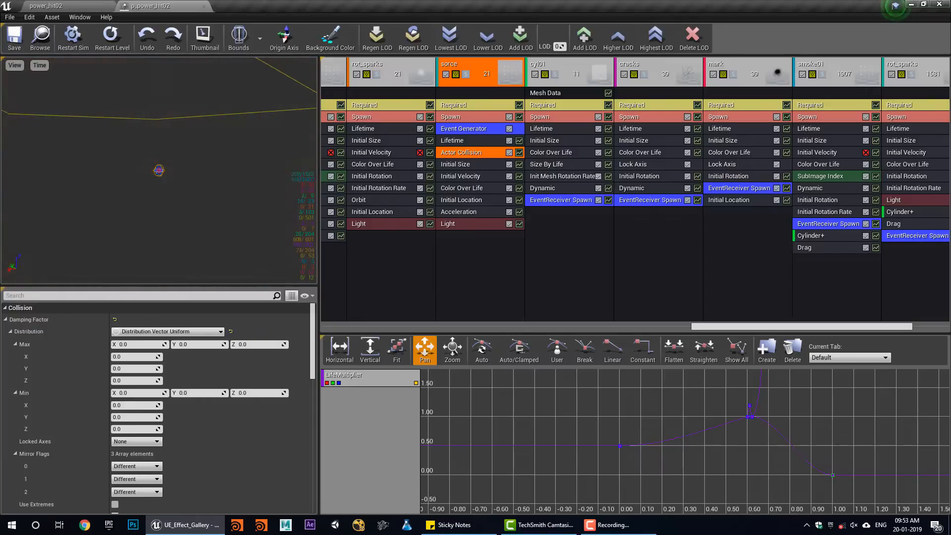
# Solo the ball emitter at the start of the emitter list and restart the effect.
pyautogui.moveTo(743, 330); pyautogui.dragTo(326, 325)
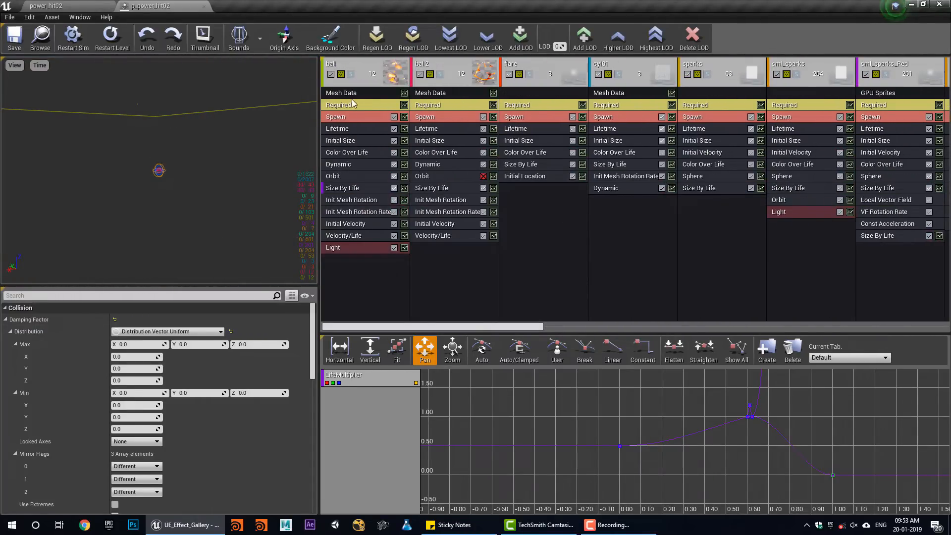
pyautogui.click(351, 75)
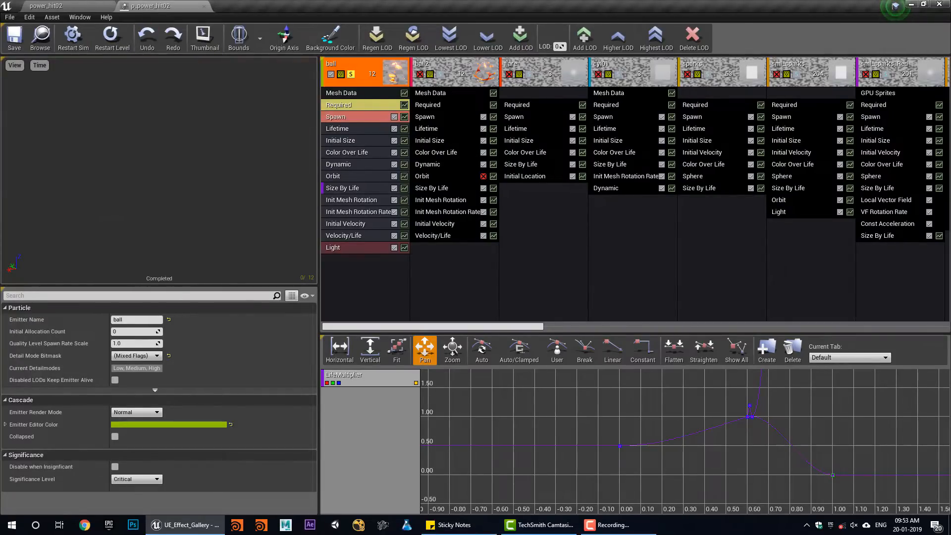
pyautogui.click(113, 43)
# Examine the ball emitter's Mesh Data, Light, mesh rotation, Size By Life, Velocity/Life and Orbit modules, comparing the preview with Orbit disabled and enabled.
pyautogui.click(358, 95)
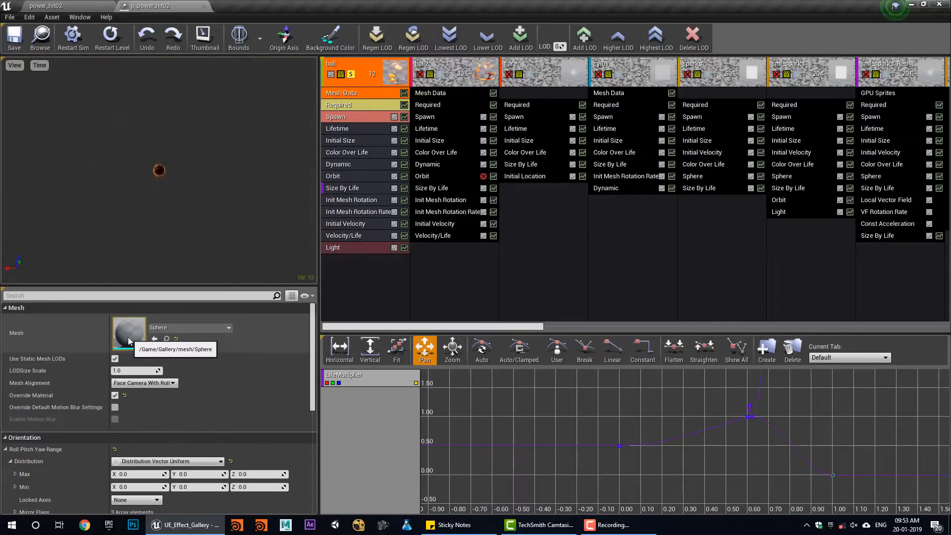
pyautogui.click(355, 249)
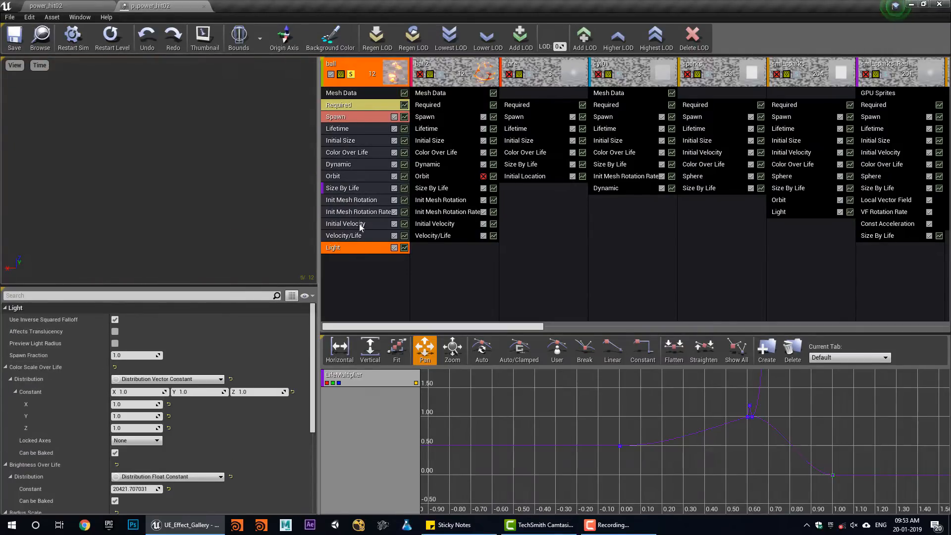
pyautogui.click(370, 199)
pyautogui.click(363, 213)
pyautogui.click(353, 189)
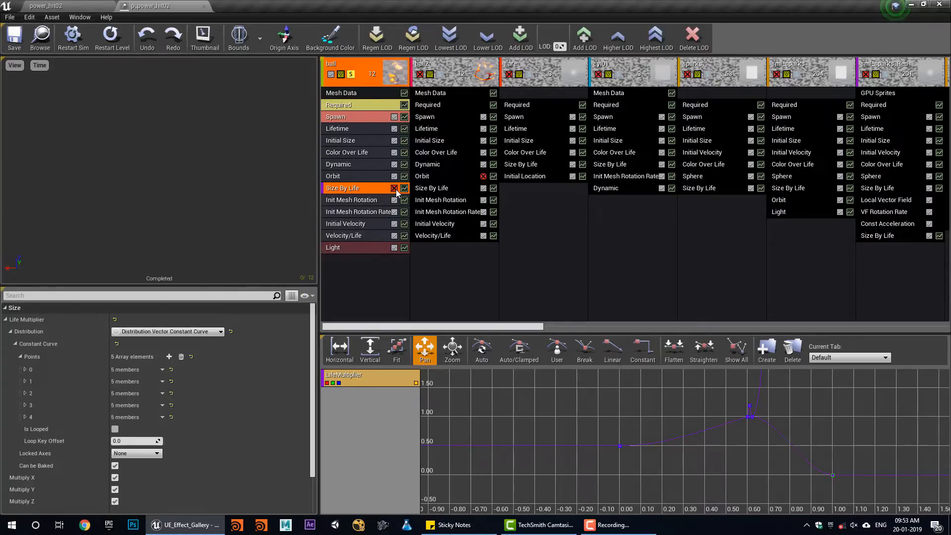
pyautogui.click(362, 236)
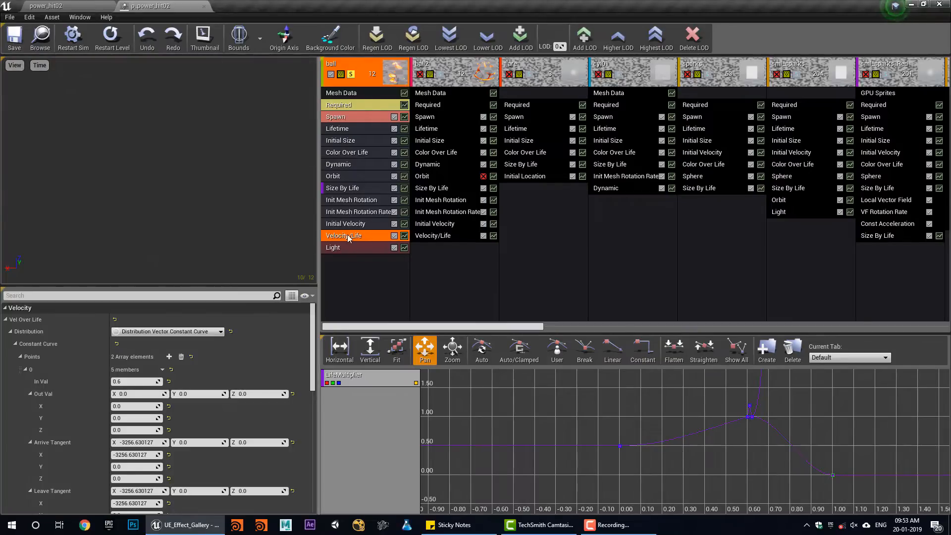
pyautogui.click(363, 178)
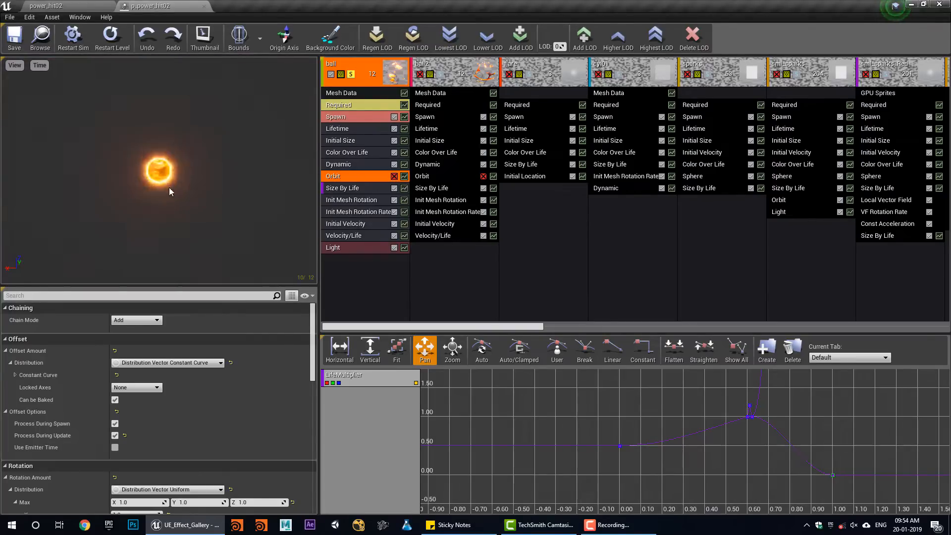
pyautogui.click(394, 176)
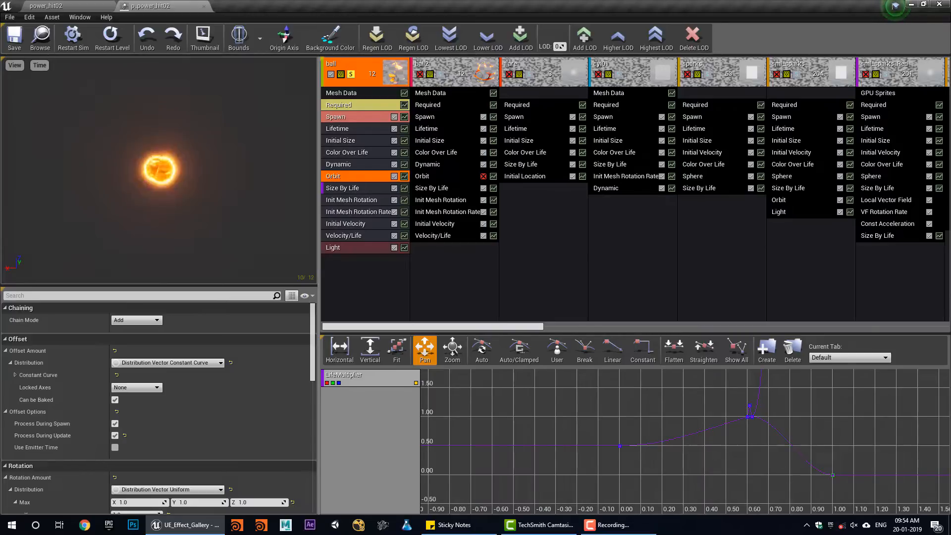
# Examine the ball emitter's Dynamic module parameters and collapse the glow parameter's value details.
pyautogui.click(367, 165)
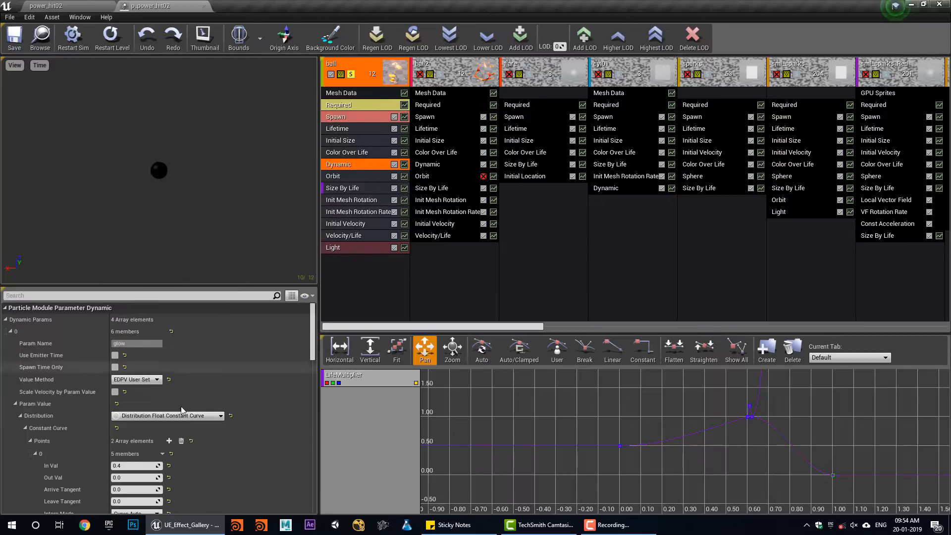
pyautogui.scroll(-6, 181, 410)
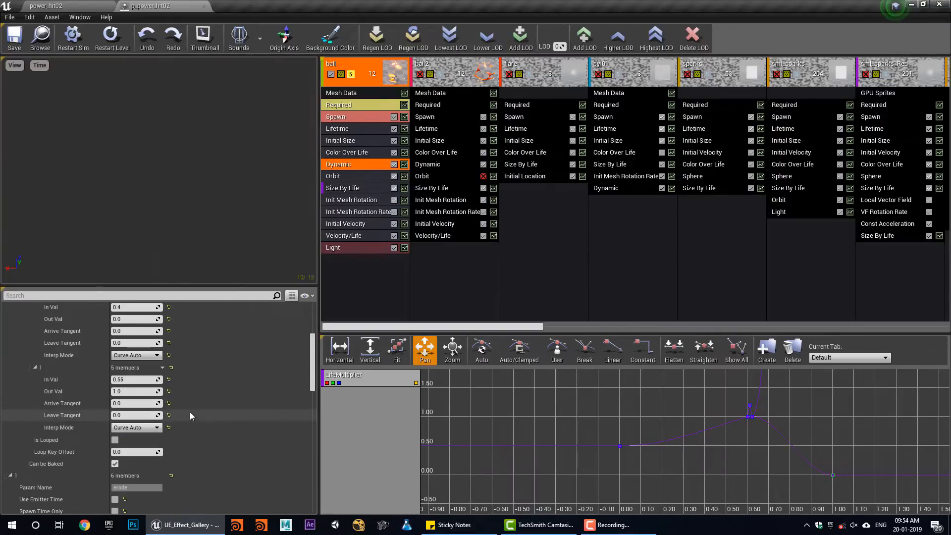
pyautogui.scroll(6, 189, 412)
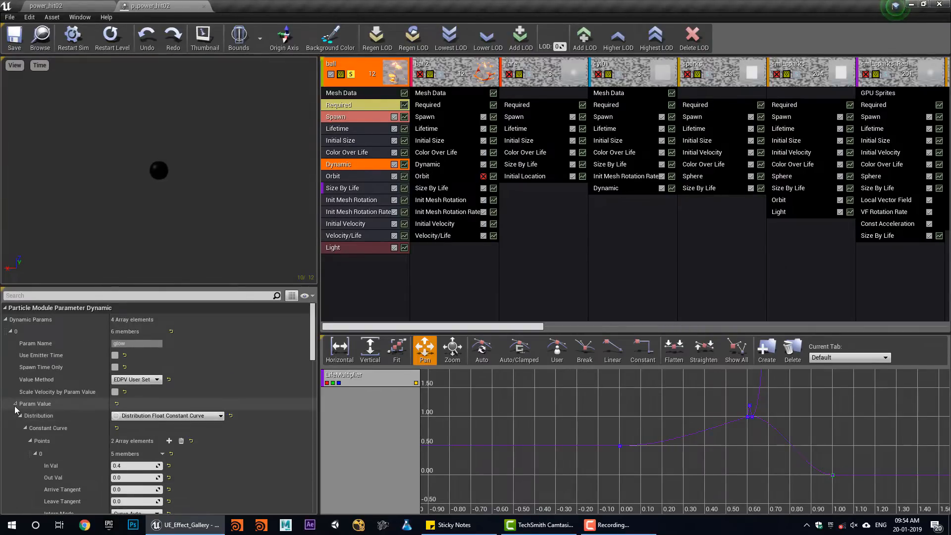
pyautogui.click(15, 404)
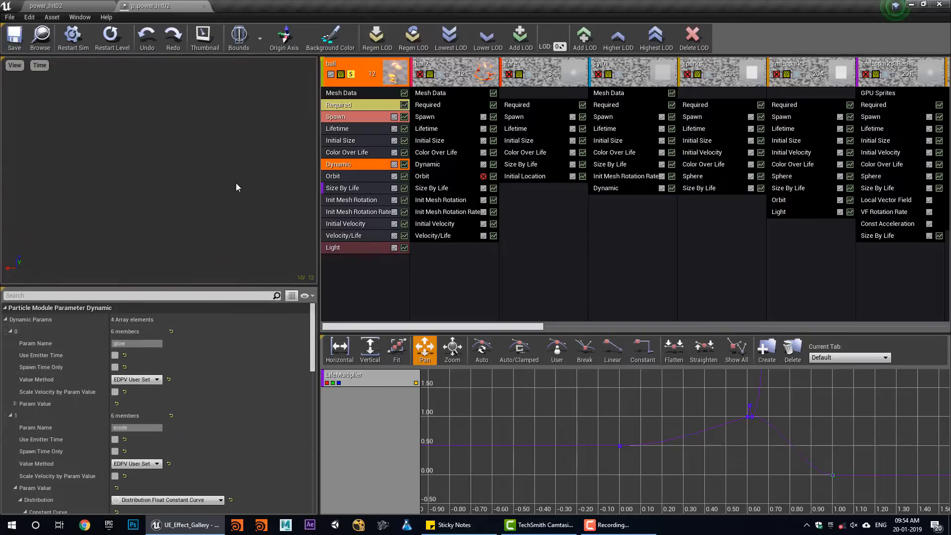
# Open the m_energy_sphere01 material assigned in the ball emitter's Required module and show its whole node graph.
pyautogui.click(348, 105)
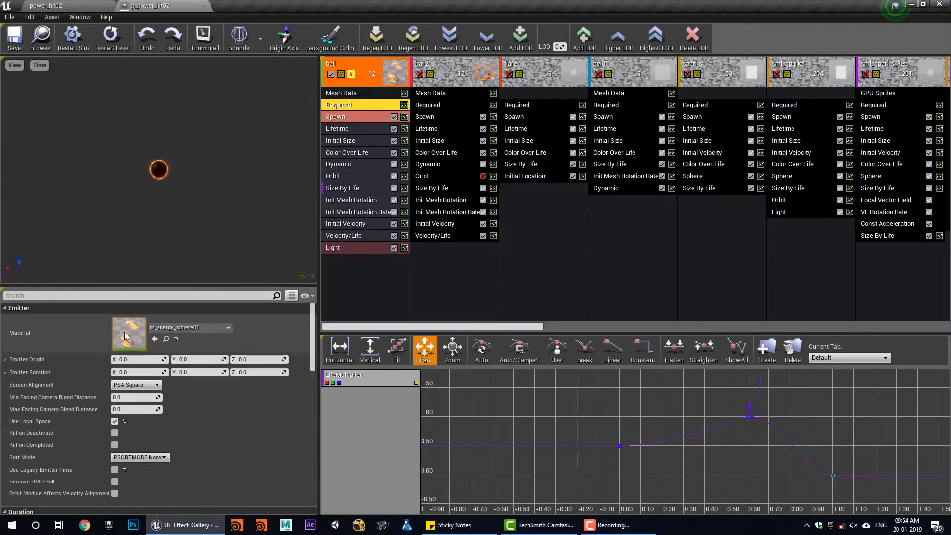
pyautogui.doubleClick(149, 329)
pyautogui.moveTo(391, 271); pyautogui.dragTo(573, 301, button='right')
pyautogui.scroll(-3, 396, 259)
pyautogui.scroll(-1, 572, 299)
pyautogui.scroll(-2, 572, 298)
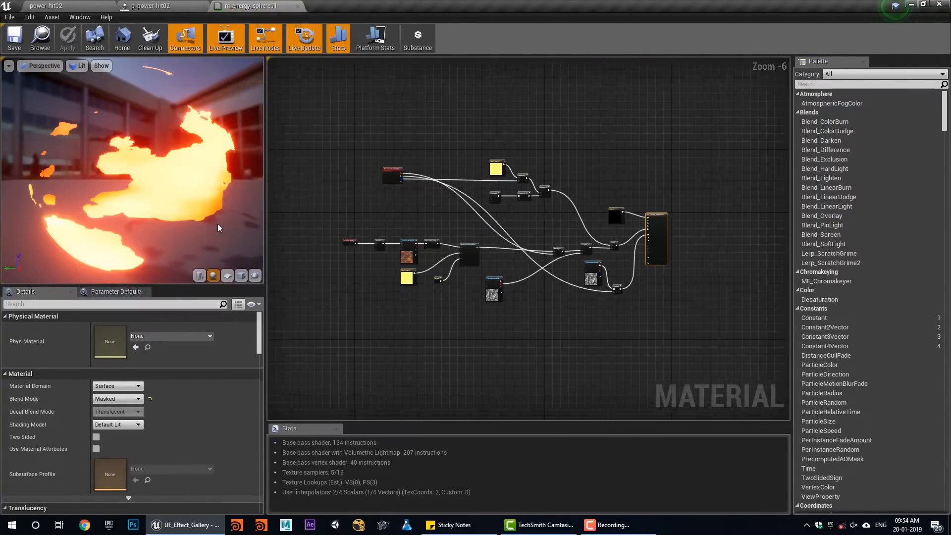
# Set the R, G and B default values of the material's Dynamic Parameter node to 0.
pyautogui.scroll(2, 539, 292)
pyautogui.moveTo(400, 179); pyautogui.dragTo(576, 319, button='right')
pyautogui.scroll(3, 399, 211)
pyautogui.click(427, 204)
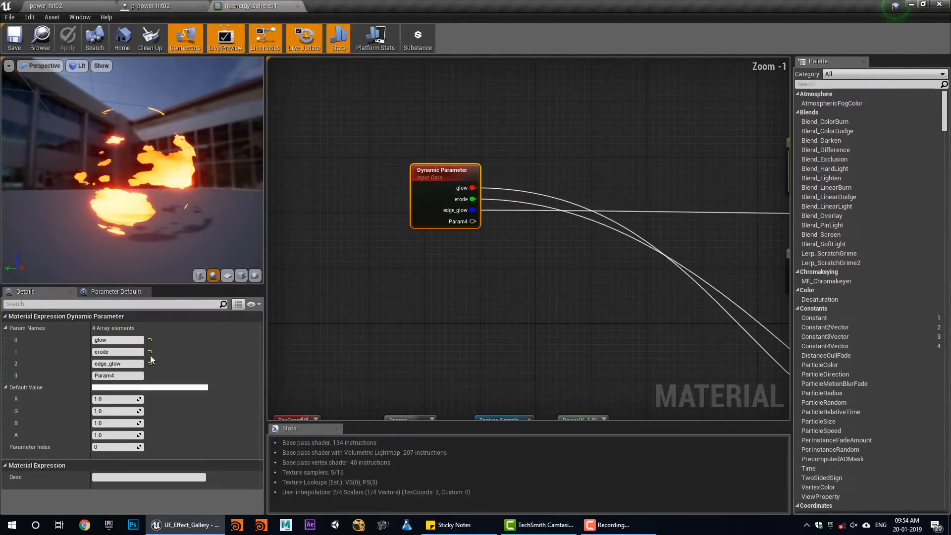
pyautogui.click(117, 352)
pyautogui.click(116, 366)
pyautogui.click(114, 399)
pyautogui.write('0')
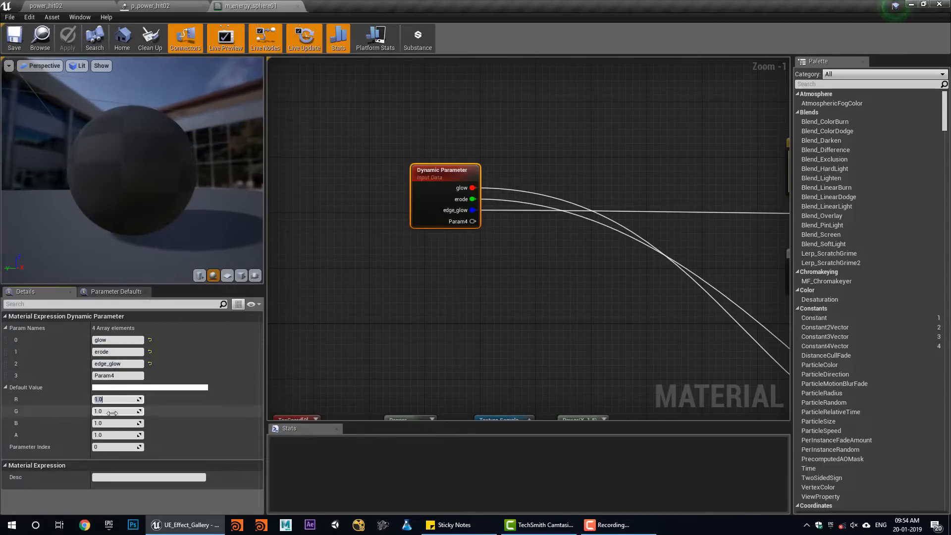
pyautogui.click(114, 411)
pyautogui.write('0')
pyautogui.click(118, 423)
pyautogui.write('0')
pyautogui.press('Return')
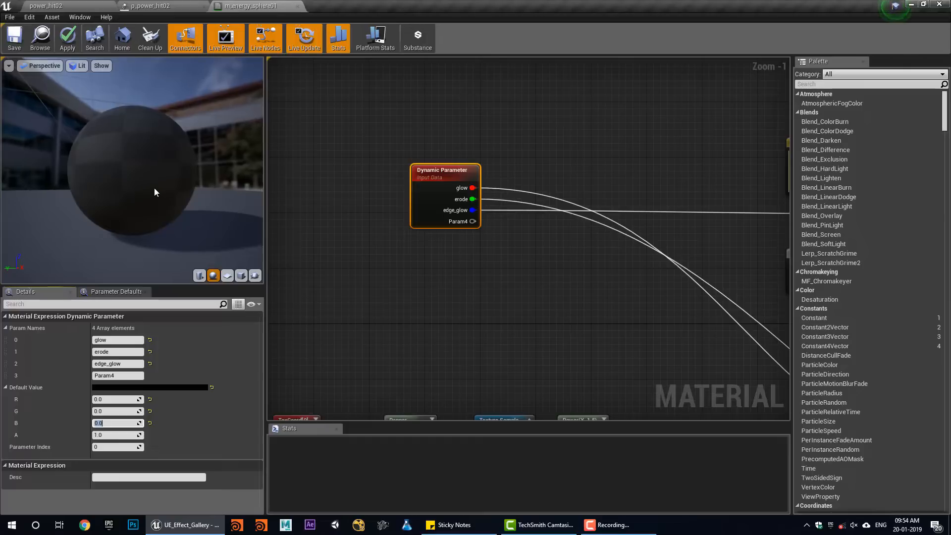
# Examine the edge-glow branch, tracing the yellow colour constant, Multiply, Fresnel and Power nodes into the Lerp.
pyautogui.moveTo(115, 197); pyautogui.dragTo(163, 189)
pyautogui.scroll(-1, 551, 265)
pyautogui.scroll(-2, 439, 221)
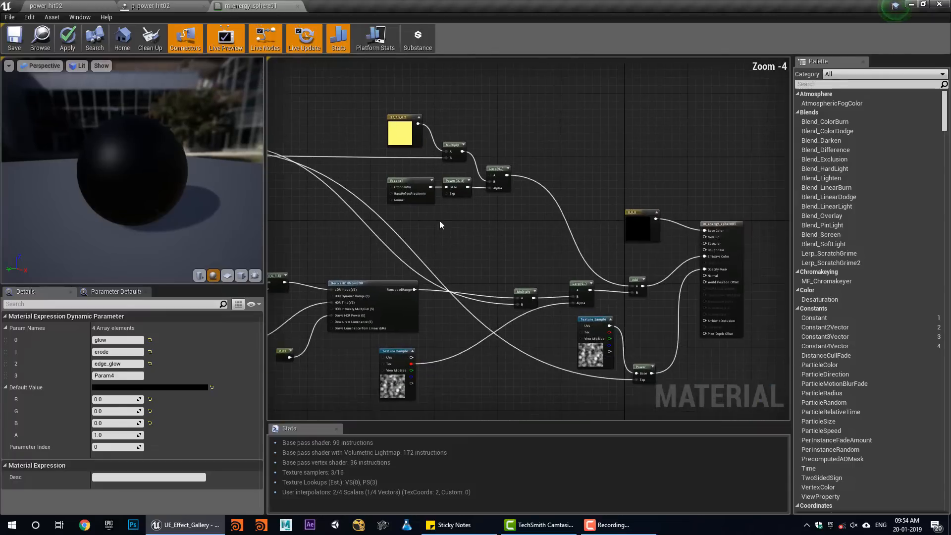
pyautogui.scroll(1, 467, 220)
pyautogui.moveTo(467, 220); pyautogui.dragTo(576, 294, button='right')
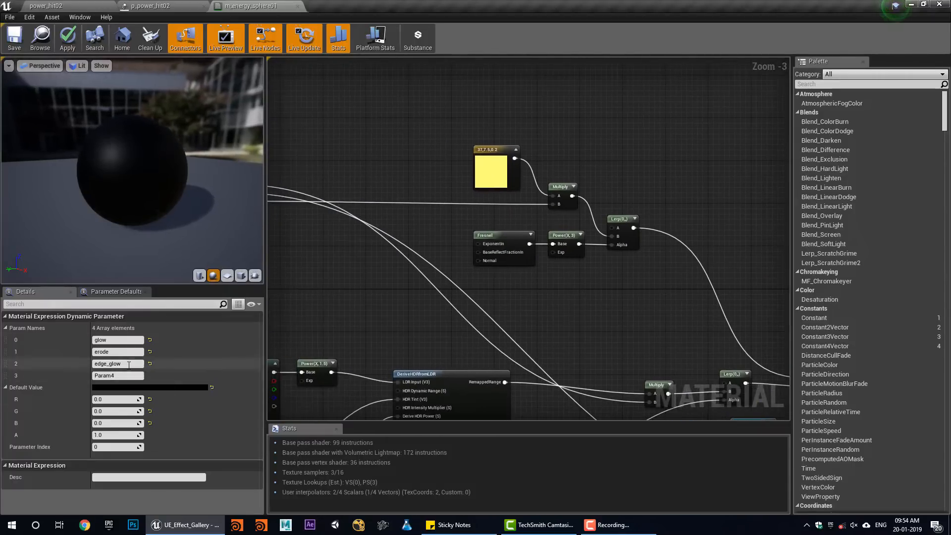
pyautogui.scroll(3, 436, 246)
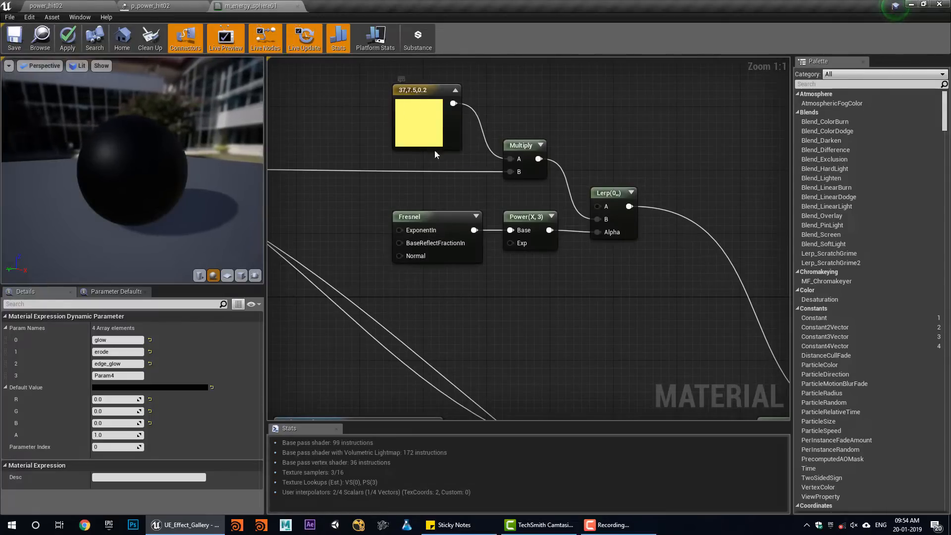
pyautogui.moveTo(413, 187); pyautogui.dragTo(469, 222, button='right')
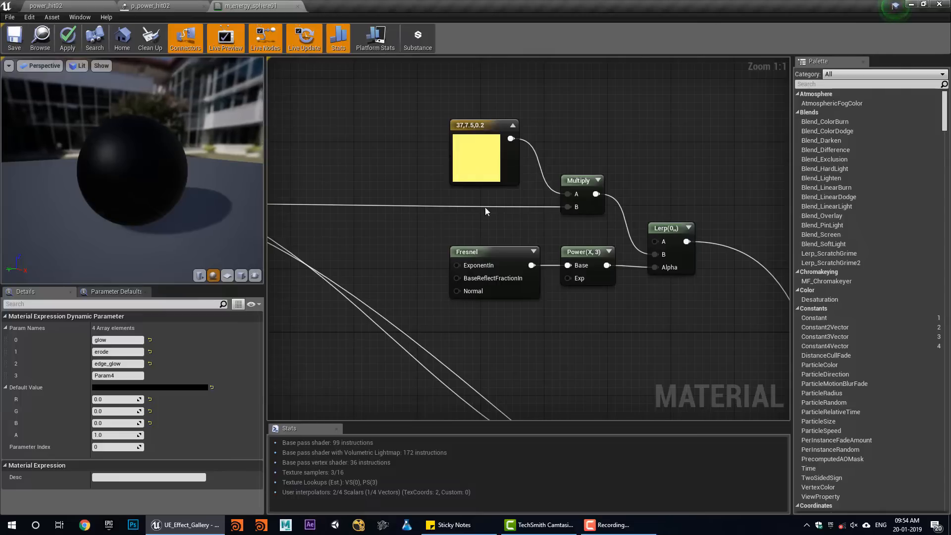
pyautogui.click(477, 164)
pyautogui.moveTo(578, 180); pyautogui.dragTo(587, 141)
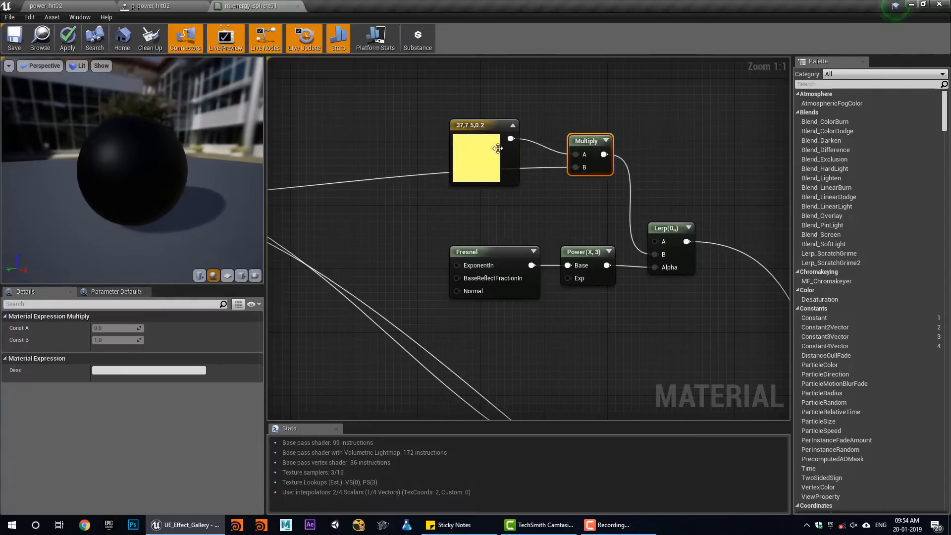
pyautogui.moveTo(587, 173); pyautogui.dragTo(588, 213)
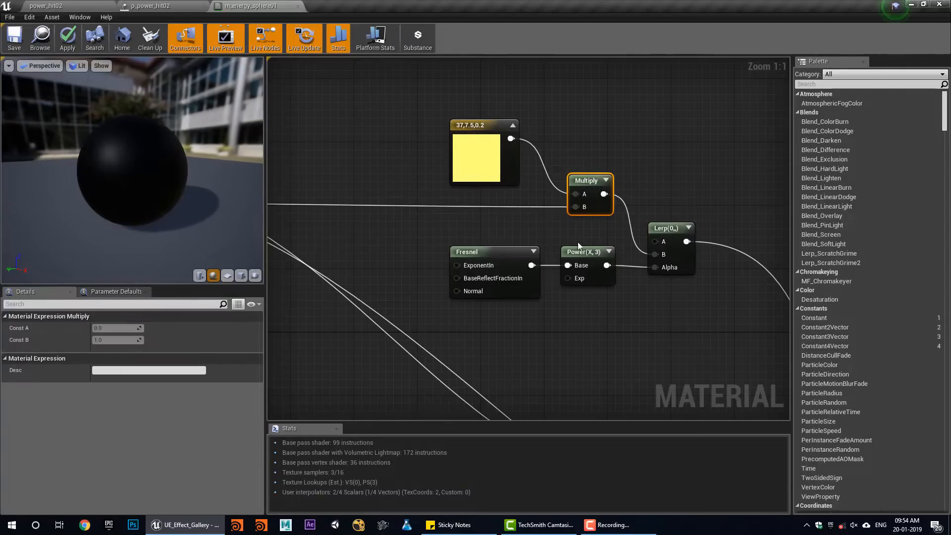
pyautogui.moveTo(511, 243); pyautogui.dragTo(463, 211, button='right')
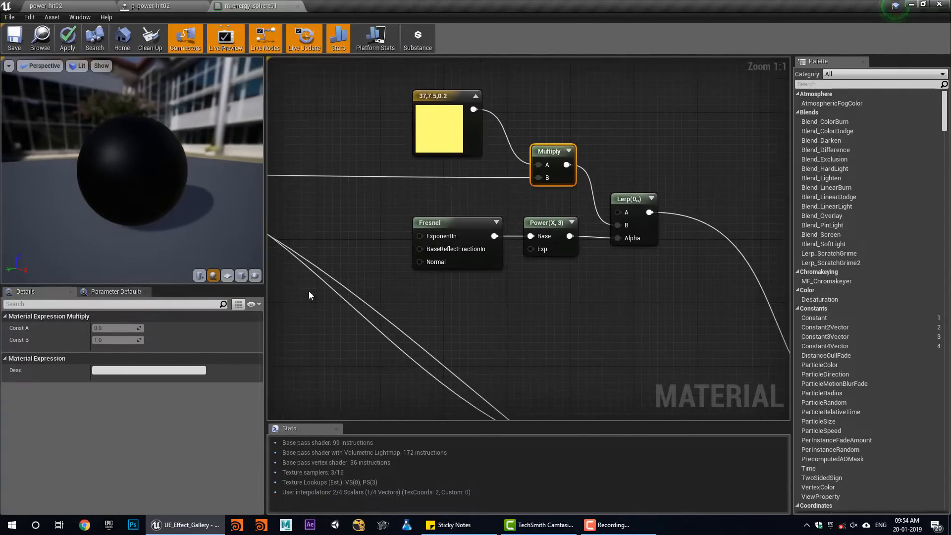
# Test the edge_glow parameter by raising the Dynamic Parameter's B default to about 2.46, and reset it to 0.
pyautogui.moveTo(420, 127); pyautogui.dragTo(700, 143, button='right')
pyautogui.click(287, 190)
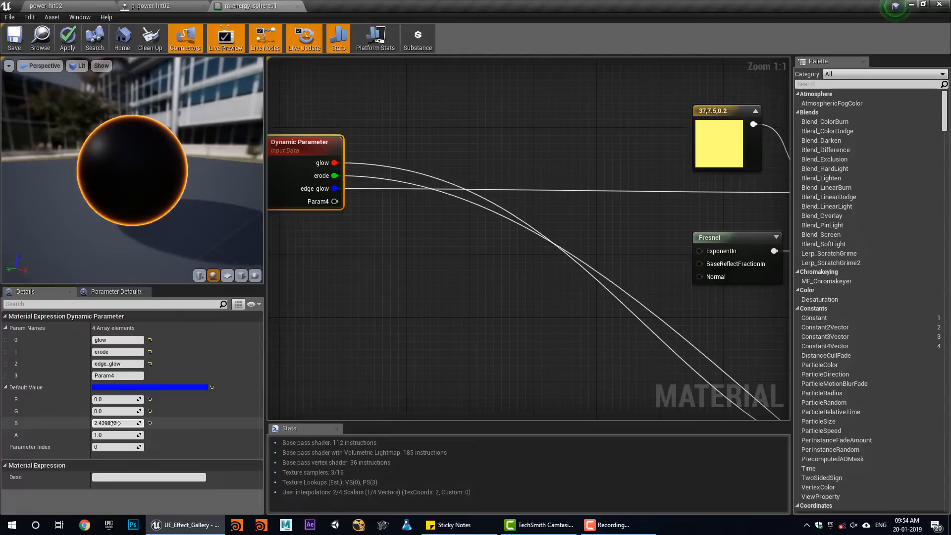
pyautogui.moveTo(115, 423); pyautogui.dragTo(117, 424)
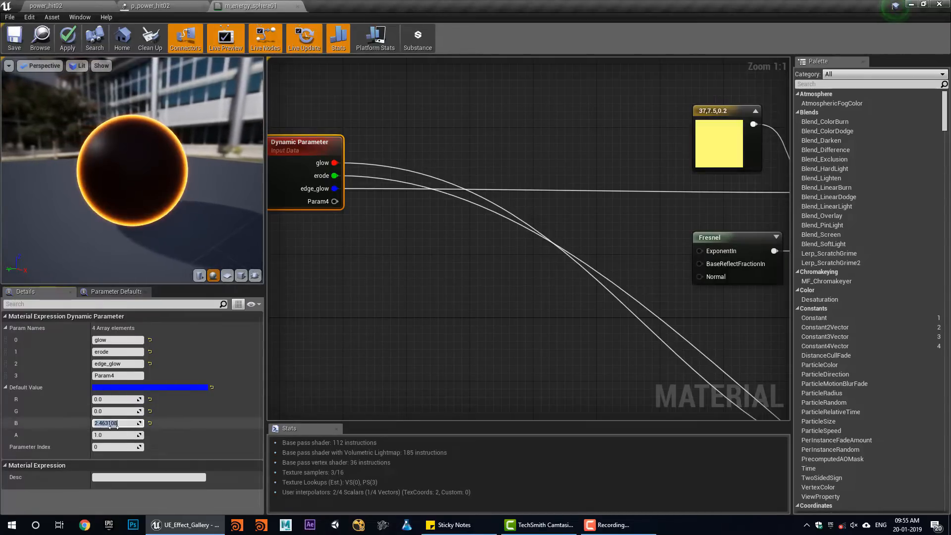
pyautogui.write('0')
pyautogui.press('Return')
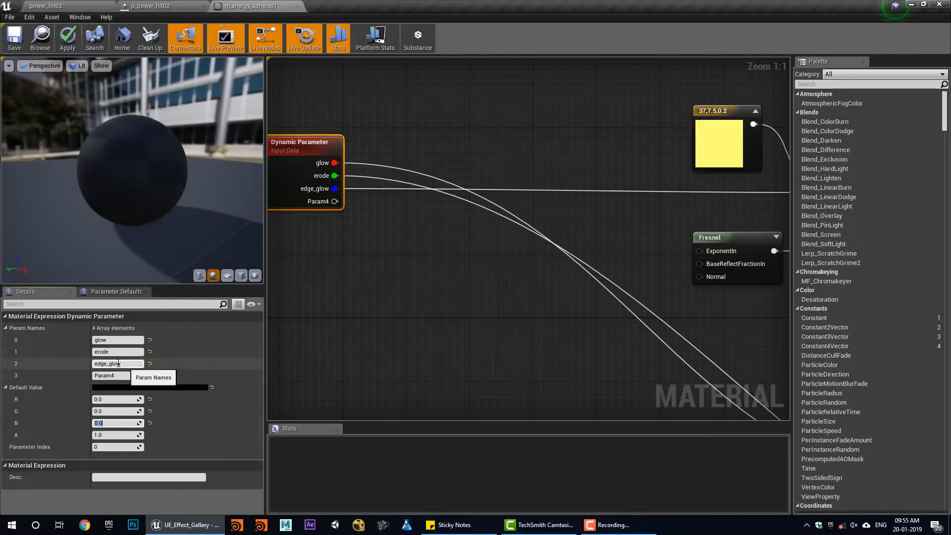
# Set the Dynamic Parameter's glow default (R) to about -0.23 and examine the nodes feeding Emissive Color and Opacity Mask.
pyautogui.click(114, 342)
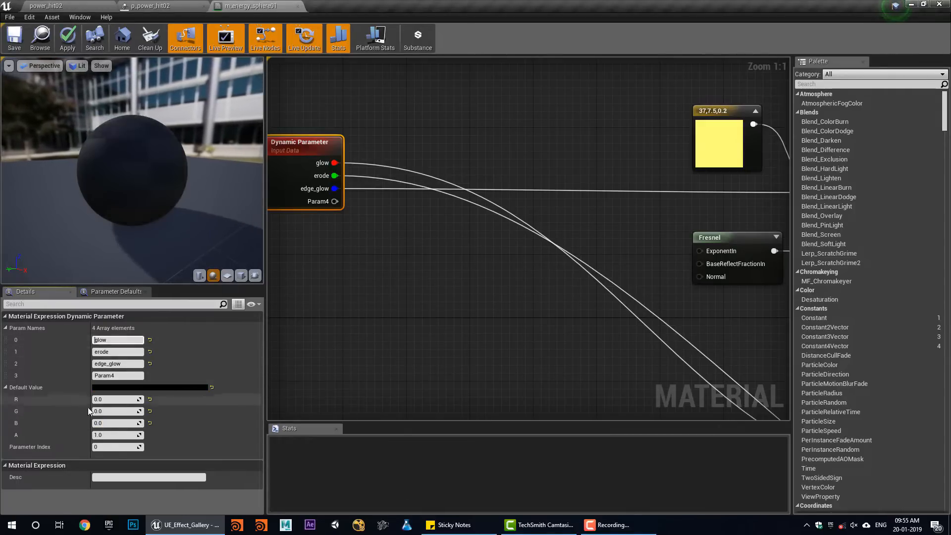
pyautogui.moveTo(117, 400); pyautogui.dragTo(111, 400)
pyautogui.moveTo(515, 332); pyautogui.dragTo(472, 257, button='right')
pyautogui.scroll(-2, 441, 270)
pyautogui.moveTo(658, 306); pyautogui.dragTo(445, 189, button='right')
pyautogui.moveTo(680, 347); pyautogui.dragTo(446, 258, button='right')
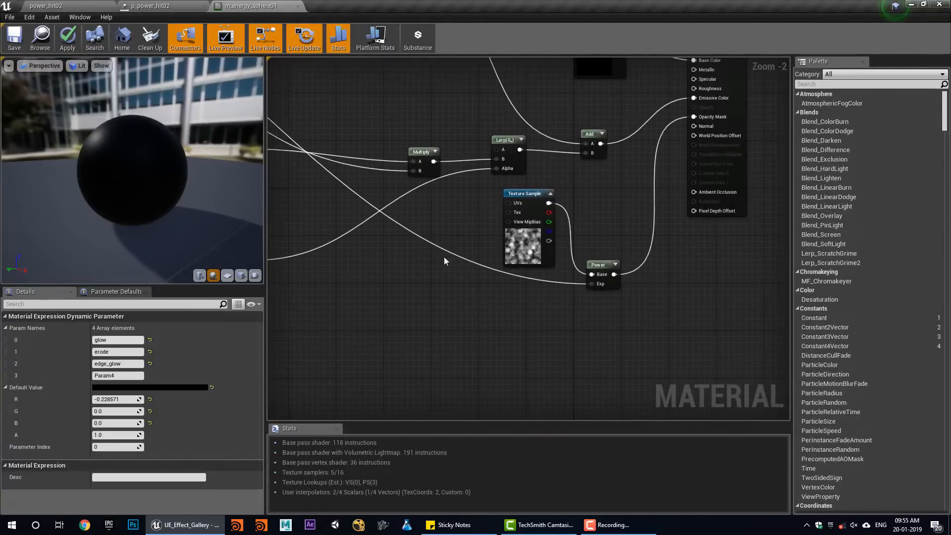
# Trace the glow branch from the DeriveHDRfromLDR node through Multiply and Lerp, and check the lava Texture Sample's settings.
pyautogui.moveTo(655, 333); pyautogui.dragTo(687, 395, button='right')
pyautogui.moveTo(594, 351); pyautogui.dragTo(660, 391, button='right')
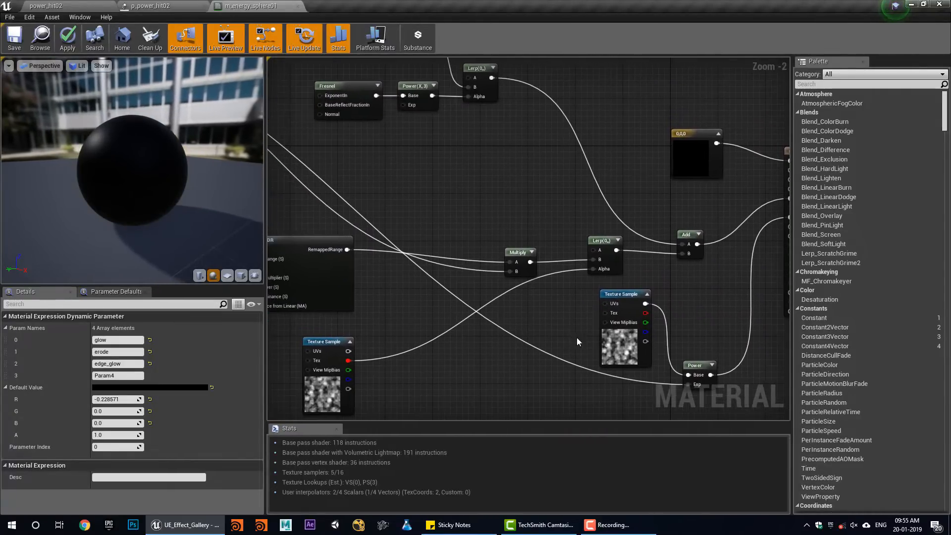
pyautogui.moveTo(577, 338); pyautogui.dragTo(743, 340, button='right')
pyautogui.moveTo(277, 336); pyautogui.dragTo(322, 304, button='right')
pyautogui.click(396, 292)
pyautogui.moveTo(659, 267); pyautogui.dragTo(444, 280, button='right')
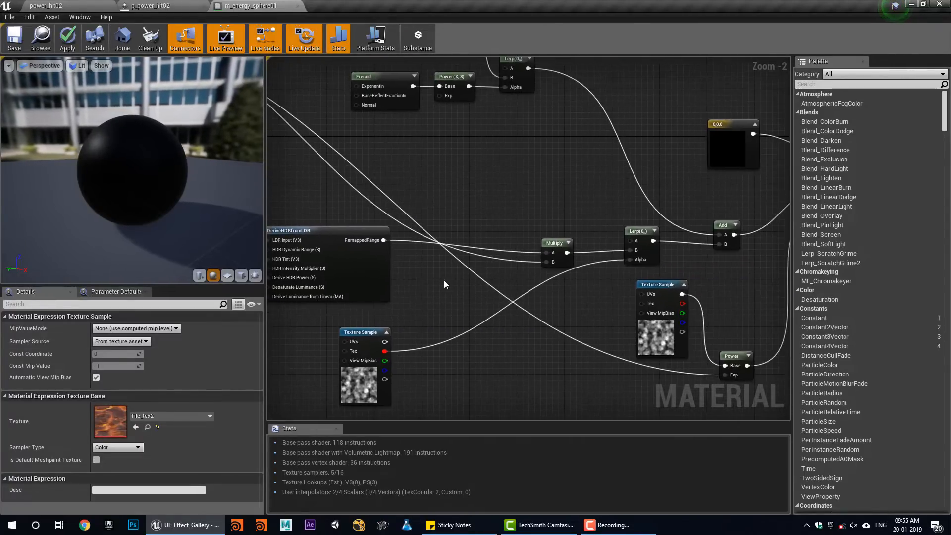
# Test the glow parameter by raising the Dynamic Parameter's R default to about 0.65 and checking the preview sphere.
pyautogui.moveTo(468, 247); pyautogui.dragTo(708, 383, button='right')
pyautogui.click(317, 171)
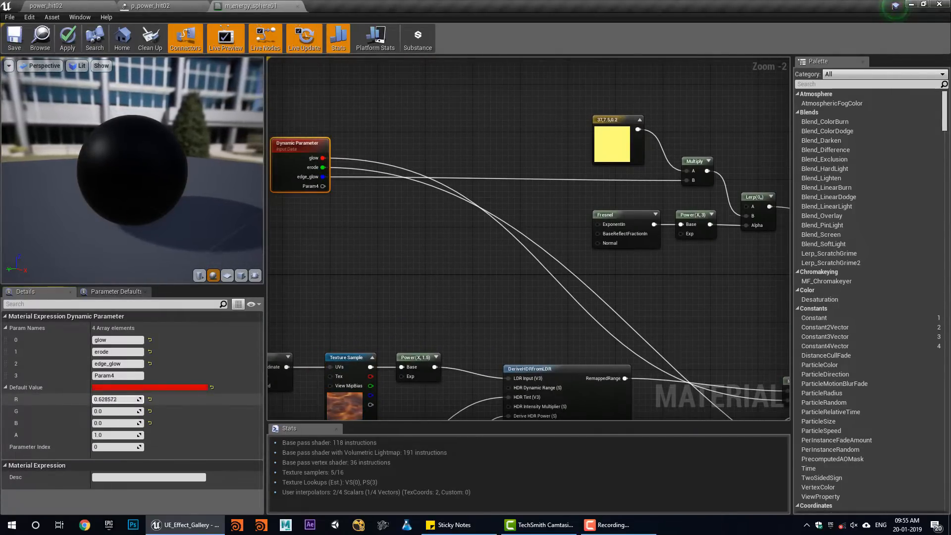
pyautogui.moveTo(114, 400); pyautogui.dragTo(116, 401)
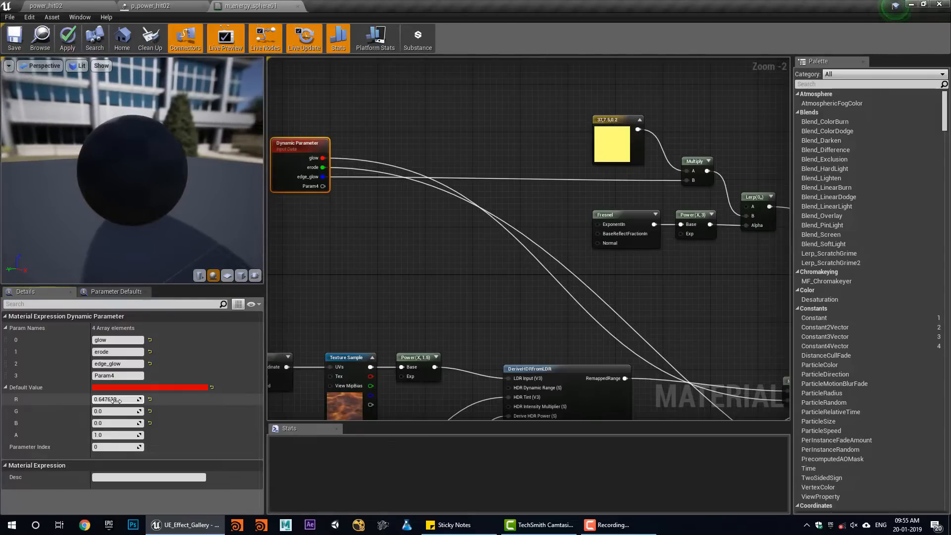
pyautogui.moveTo(164, 178); pyautogui.dragTo(82, 176)
# Inspect the T_TileNoise Texture Sample driving the Lerp's alpha, and set the Dynamic Parameter's glow default (R) to 1.0.
pyautogui.moveTo(531, 386); pyautogui.dragTo(420, 303, button='right')
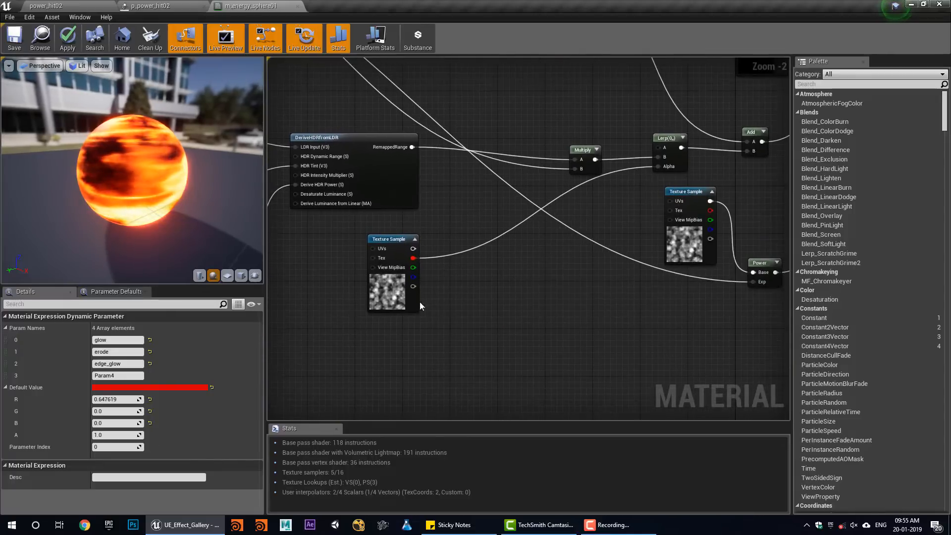
pyautogui.click(414, 302)
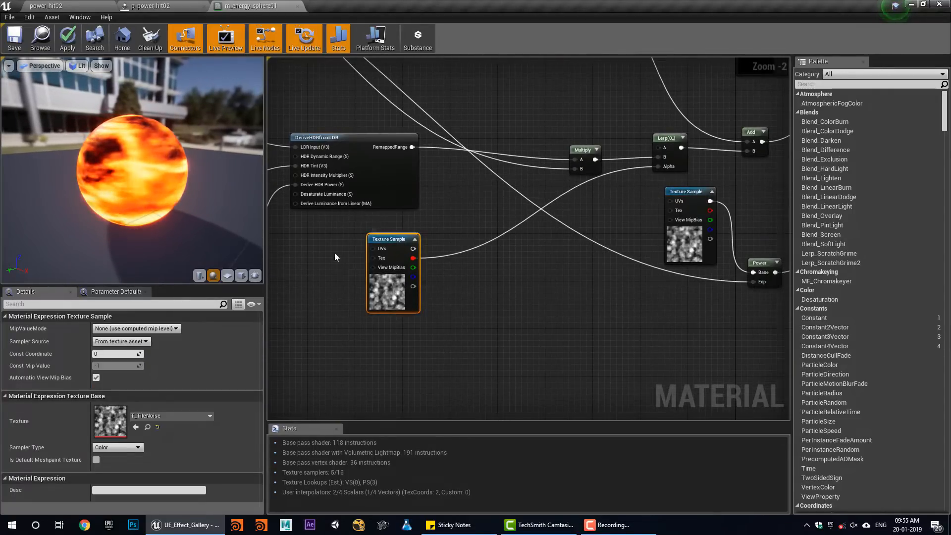
pyautogui.moveTo(335, 253); pyautogui.dragTo(548, 366, button='right')
pyautogui.moveTo(363, 216); pyautogui.dragTo(480, 303, button='right')
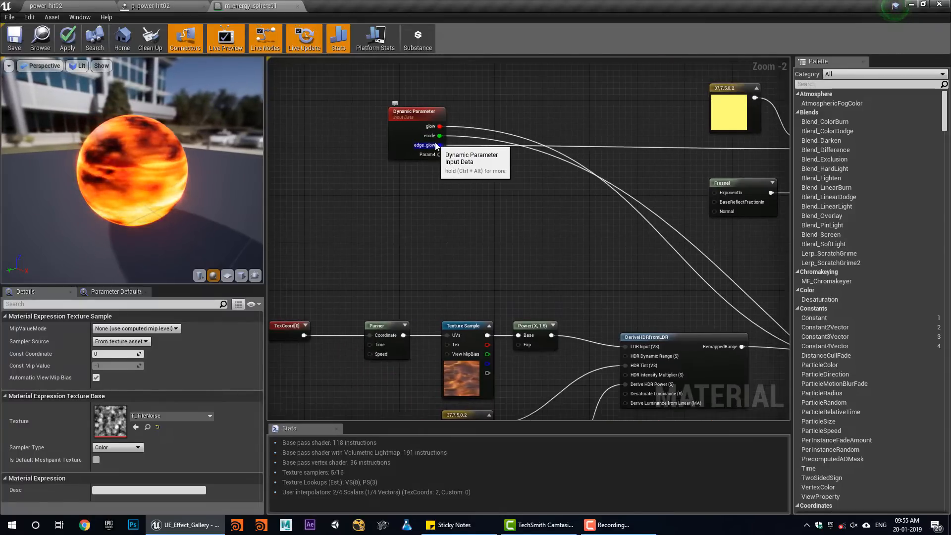
pyautogui.click(388, 138)
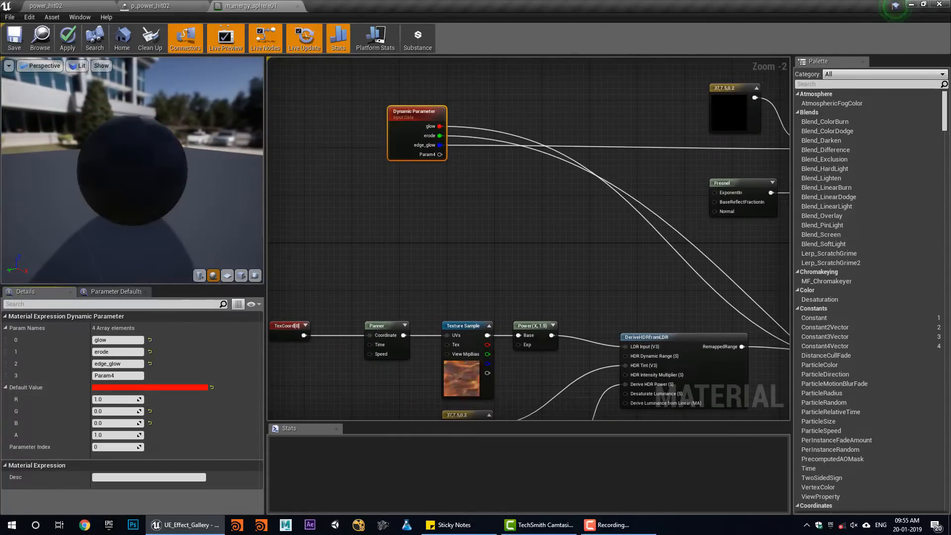
# Move the erosion branch's noise Texture Sample down beside its Power node and inspect how that Power feeds Opacity Mask.
pyautogui.moveTo(693, 322); pyautogui.dragTo(364, 212, button='right')
pyautogui.moveTo(787, 361); pyautogui.dragTo(571, 283, button='right')
pyautogui.moveTo(461, 263); pyautogui.dragTo(439, 327)
pyautogui.moveTo(557, 286); pyautogui.dragTo(699, 313, button='right')
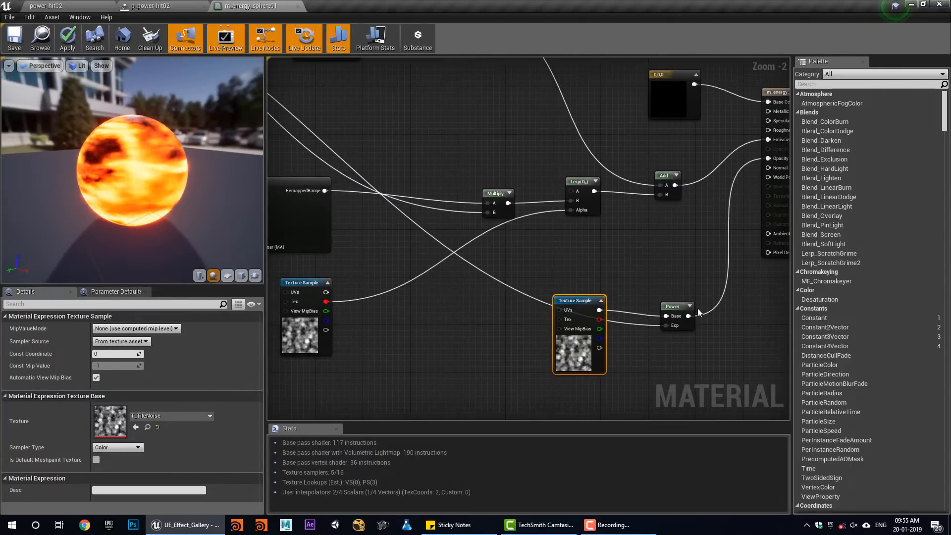
pyautogui.click(678, 308)
pyautogui.moveTo(586, 258); pyautogui.dragTo(496, 294, button='right')
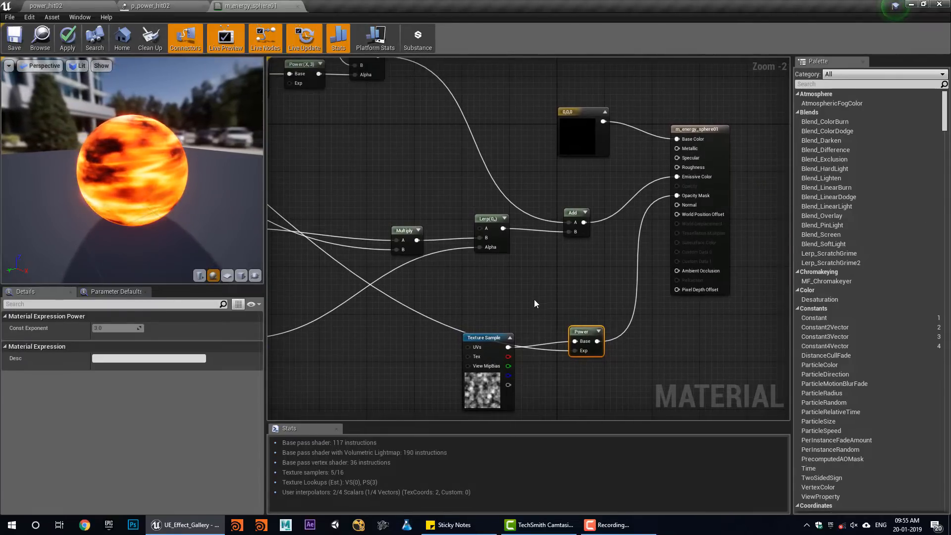
pyautogui.moveTo(557, 328); pyautogui.dragTo(592, 332, button='right')
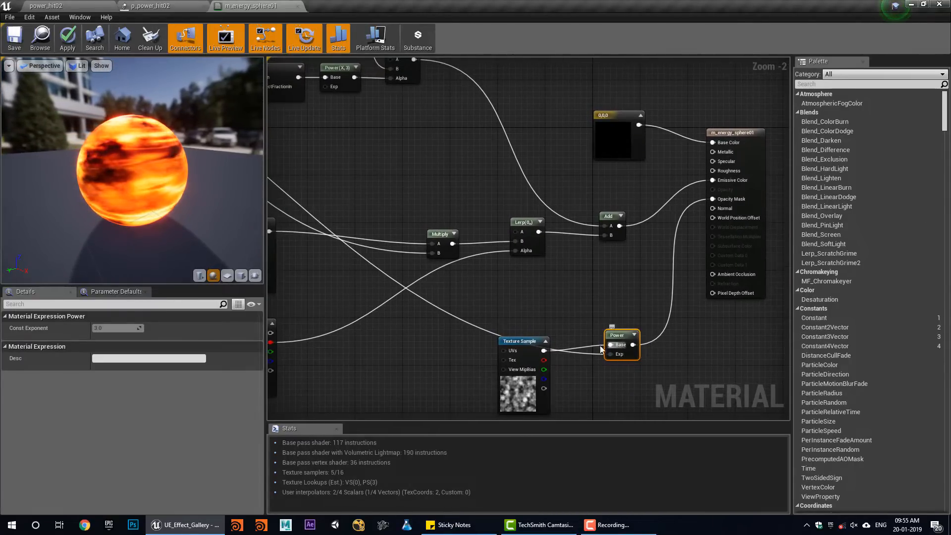
# Set the Dynamic Parameter's erode default (G) to about 0.89 and its glow default (R) to 0.
pyautogui.moveTo(490, 291); pyautogui.dragTo(680, 390, button='right')
pyautogui.moveTo(311, 219); pyautogui.dragTo(589, 316, button='right')
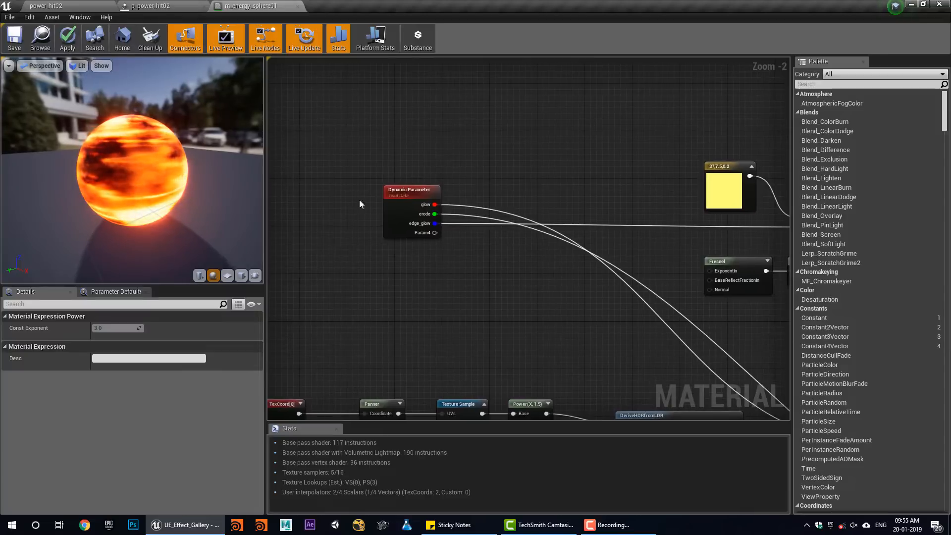
pyautogui.click(403, 198)
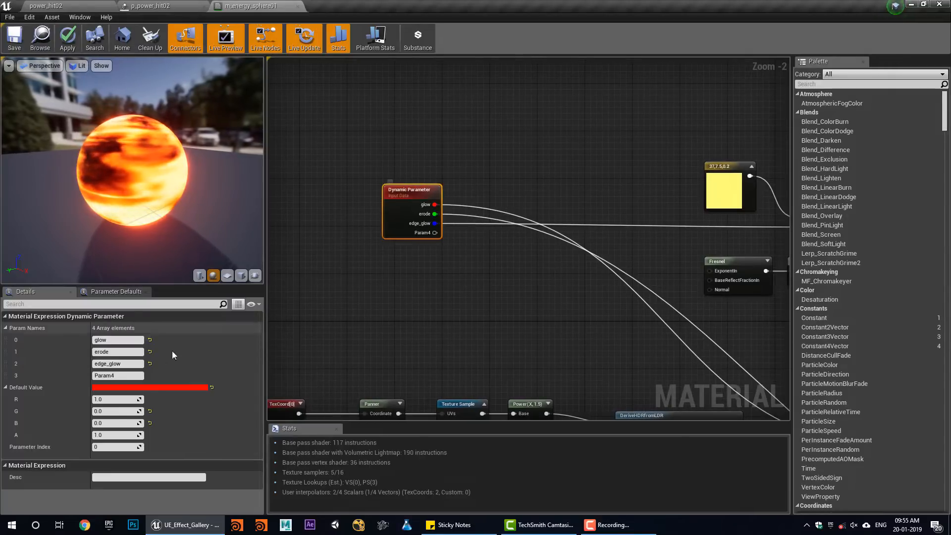
pyautogui.click(114, 352)
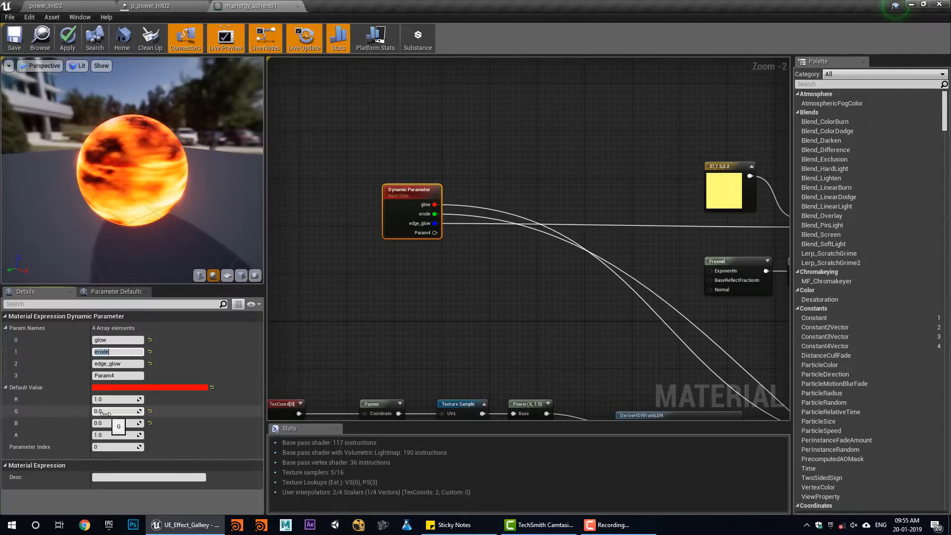
pyautogui.moveTo(110, 412); pyautogui.dragTo(128, 412)
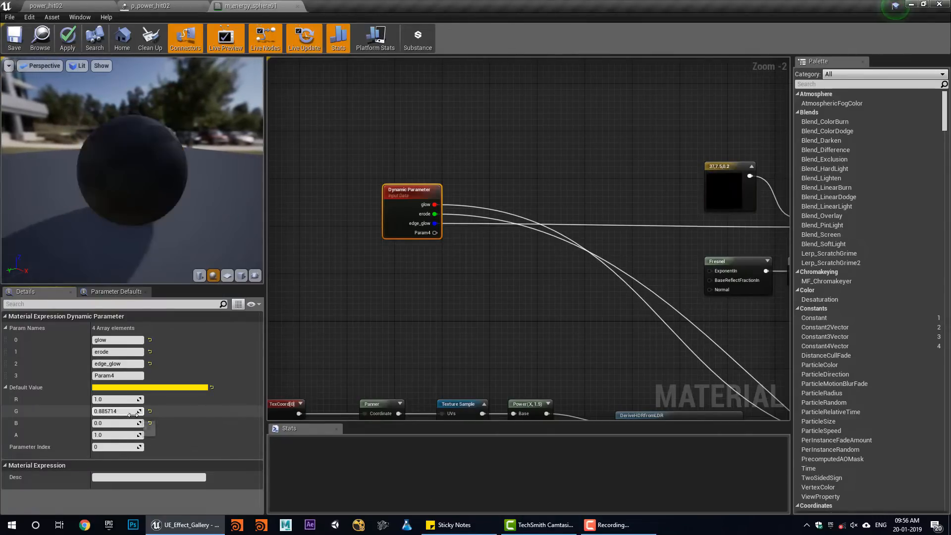
pyautogui.press('Return')
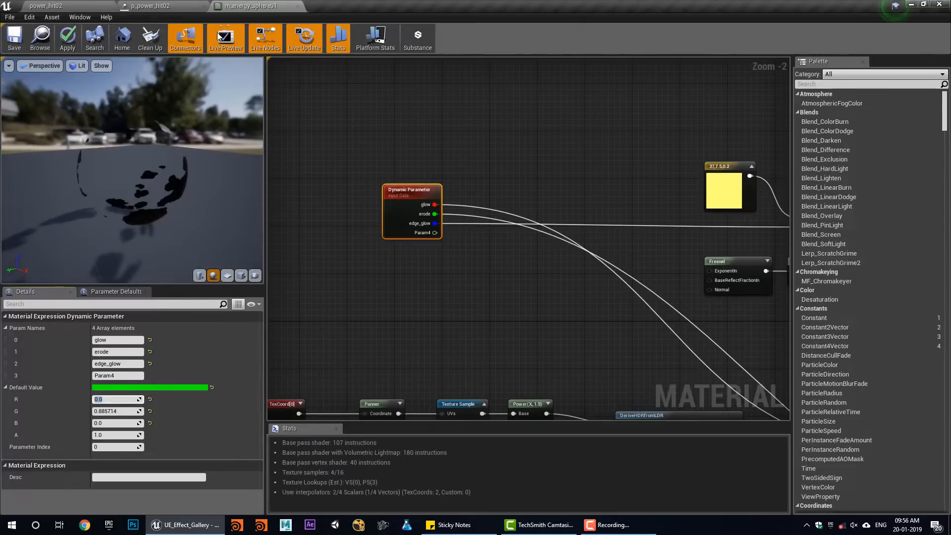
# Close the m_energy_sphere01 material and look through the parameters of the ball emitter's Dynamic module in p_power_hit02.
pyautogui.click(298, 6)
pyautogui.click(546, 294)
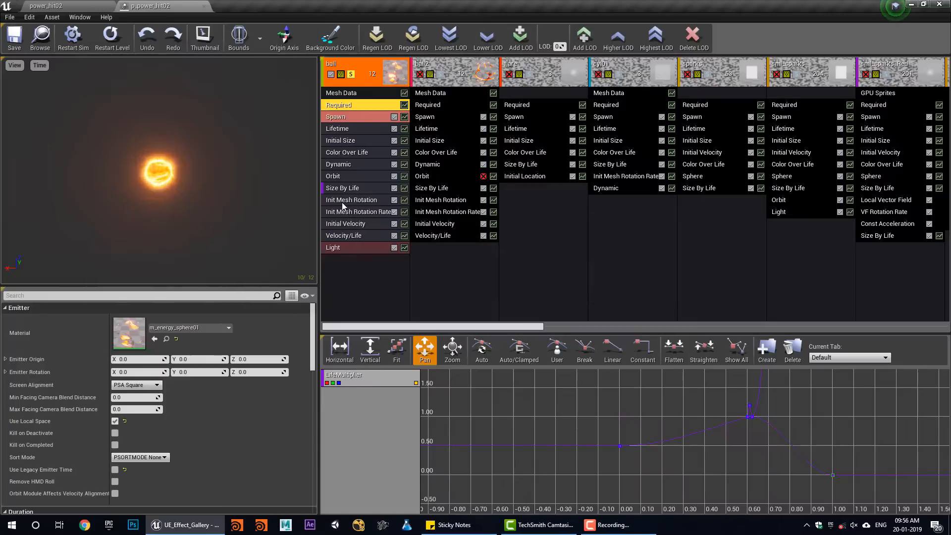
pyautogui.click(348, 164)
pyautogui.scroll(-10, 162, 382)
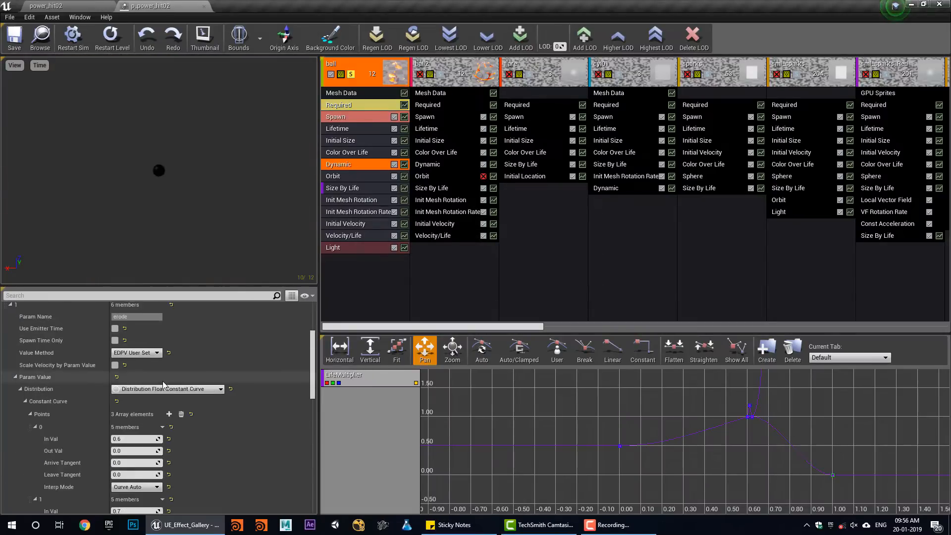
pyautogui.scroll(-5, 175, 408)
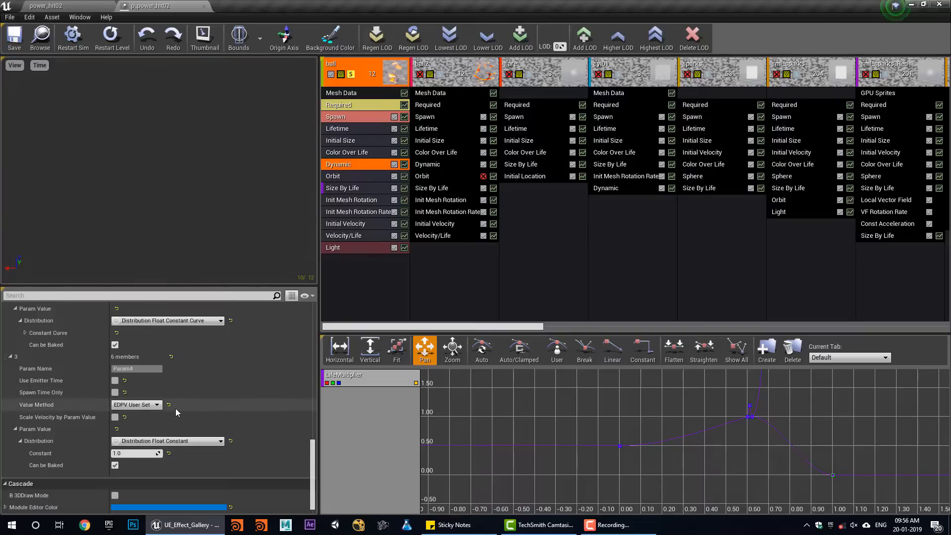
pyautogui.scroll(6, 176, 409)
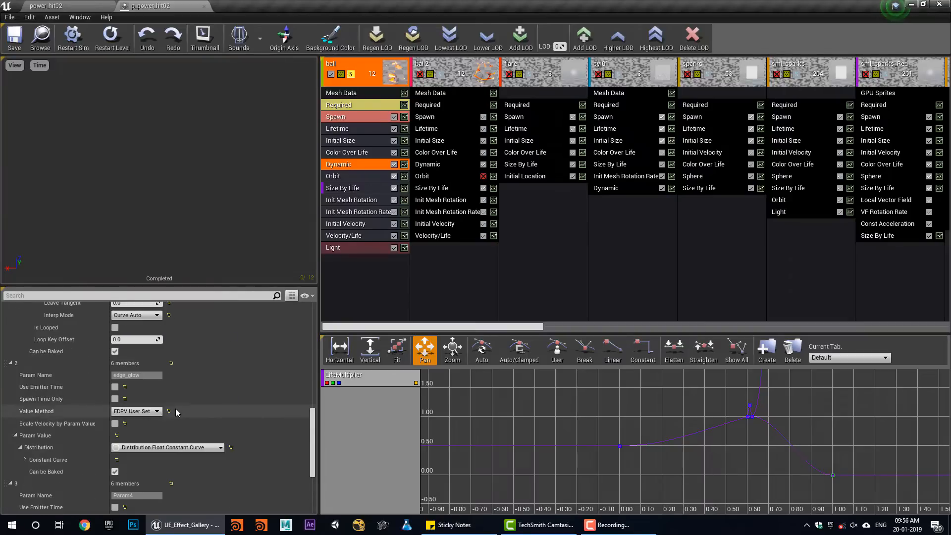
# Expand the edge_glow parameter's constant curve and review its points, along with those of the erode curve.
pyautogui.click(25, 459)
pyautogui.scroll(-3, 169, 458)
pyautogui.scroll(3, 171, 451)
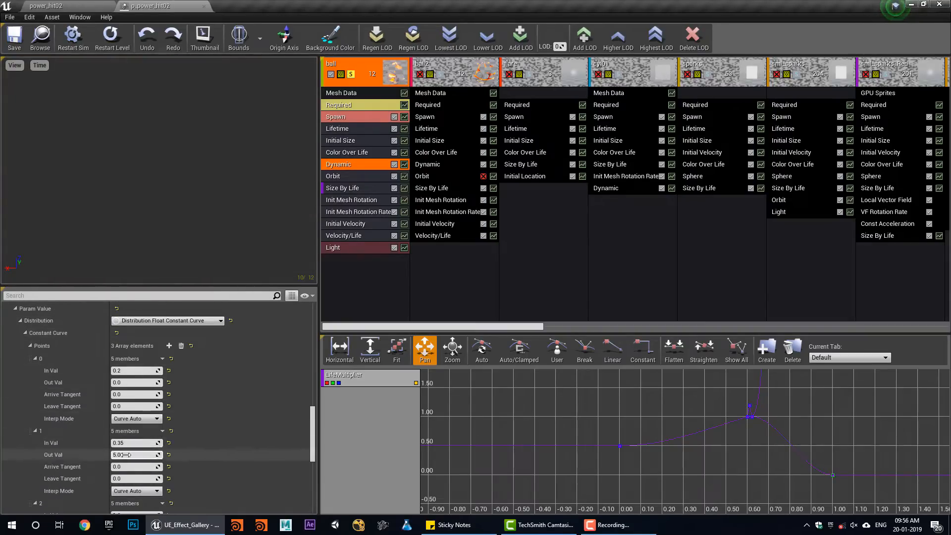
pyautogui.scroll(10, 177, 439)
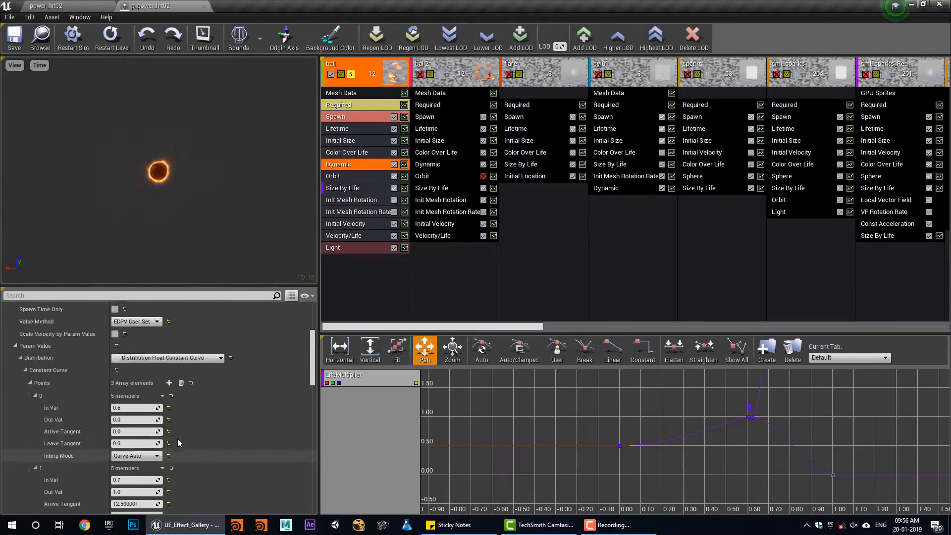
pyautogui.scroll(-4, 147, 426)
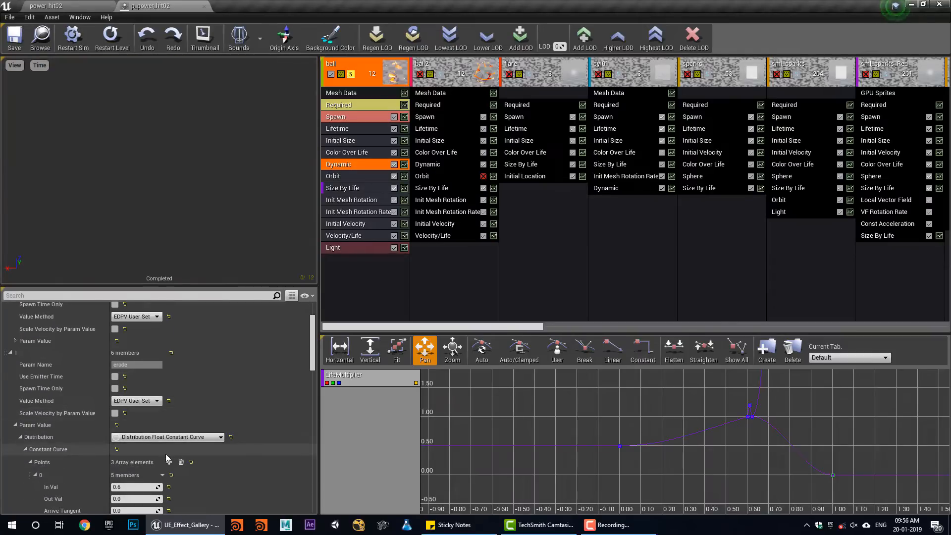
pyautogui.scroll(4, 166, 441)
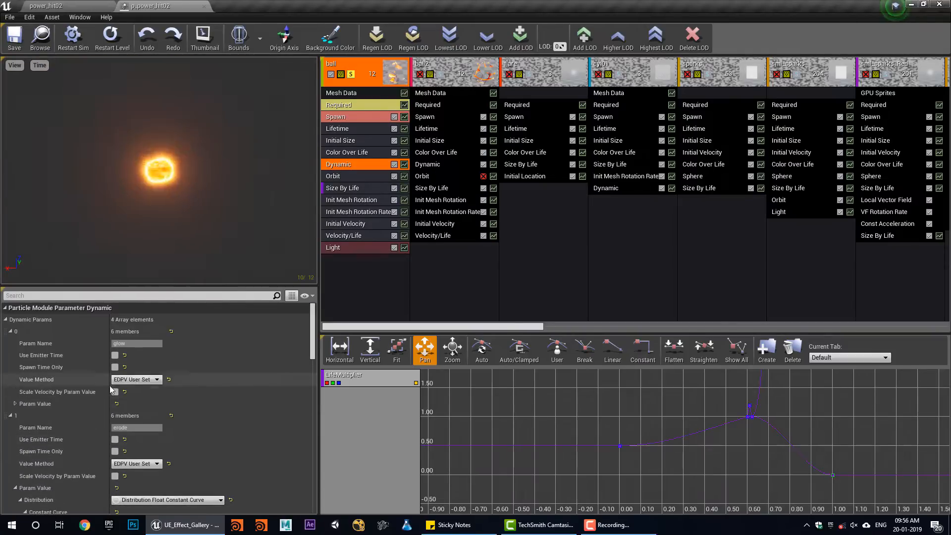
# Expand the glow parameter's value and compare the In Val and Out Val of the glow and erode curve points.
pyautogui.click(15, 404)
pyautogui.scroll(-8, 147, 441)
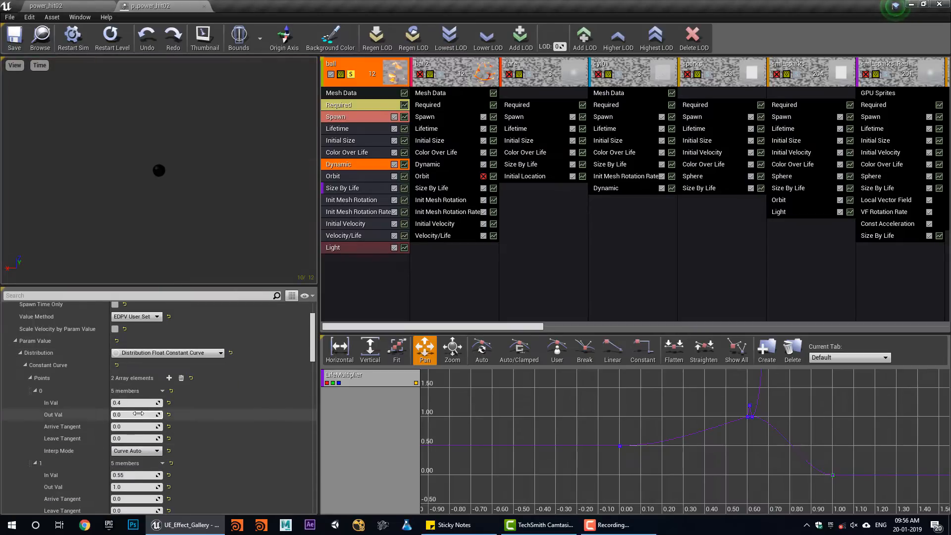
pyautogui.scroll(-4, 129, 386)
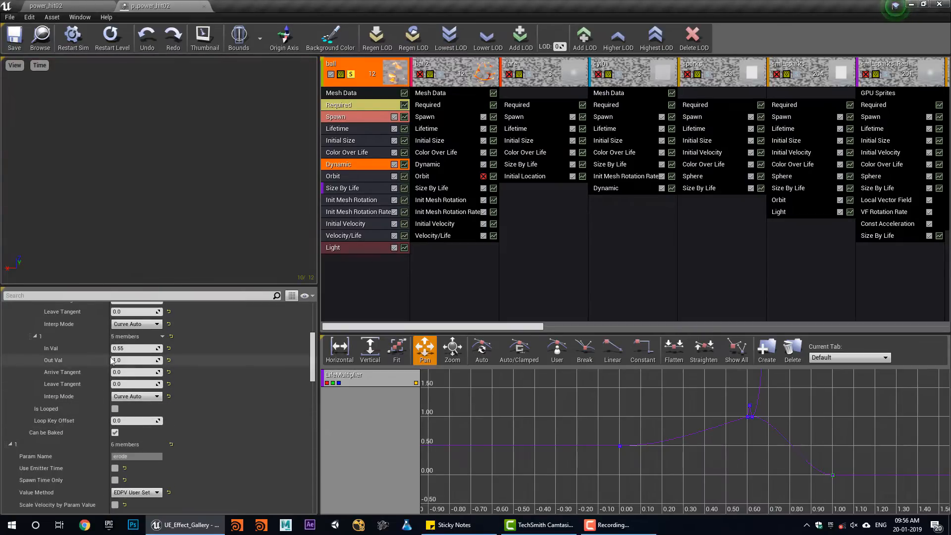
pyautogui.scroll(-12, 141, 382)
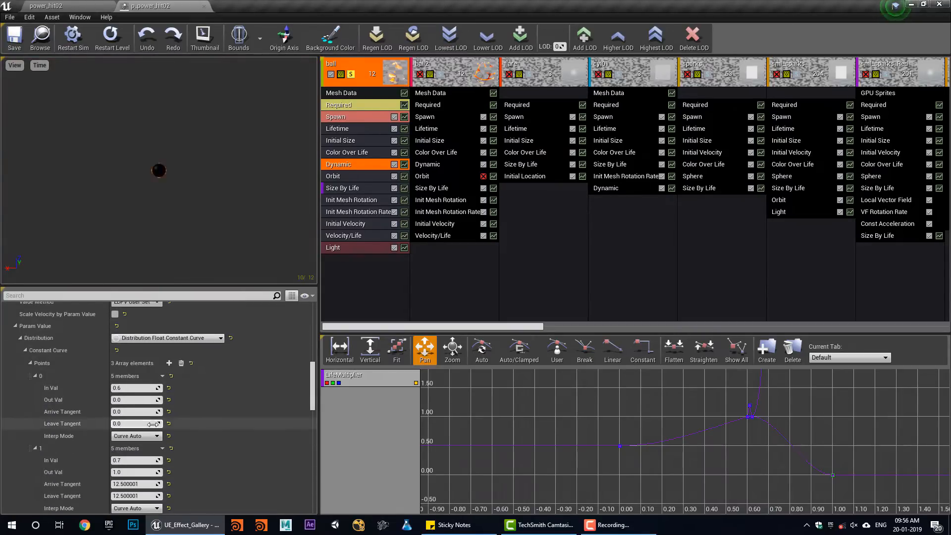
pyautogui.scroll(-3, 183, 419)
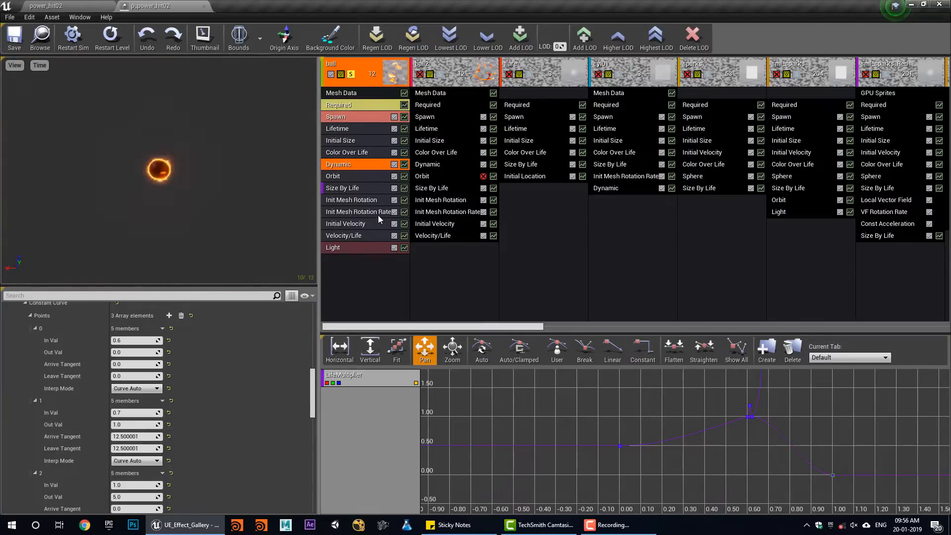
# View the ball emitter's Velocity/Life module, and switch the solo preview from ball to ball2.
pyautogui.click(353, 236)
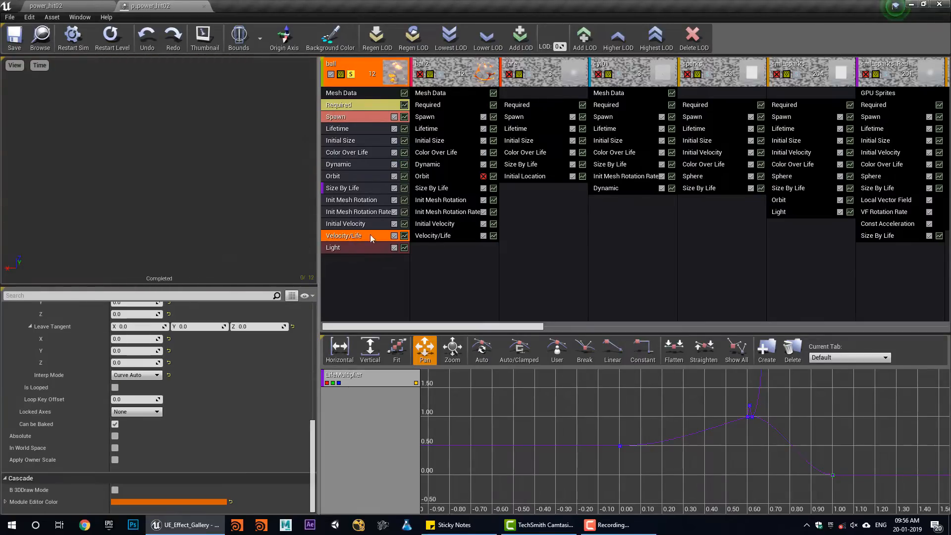
pyautogui.click(352, 75)
pyautogui.click(440, 73)
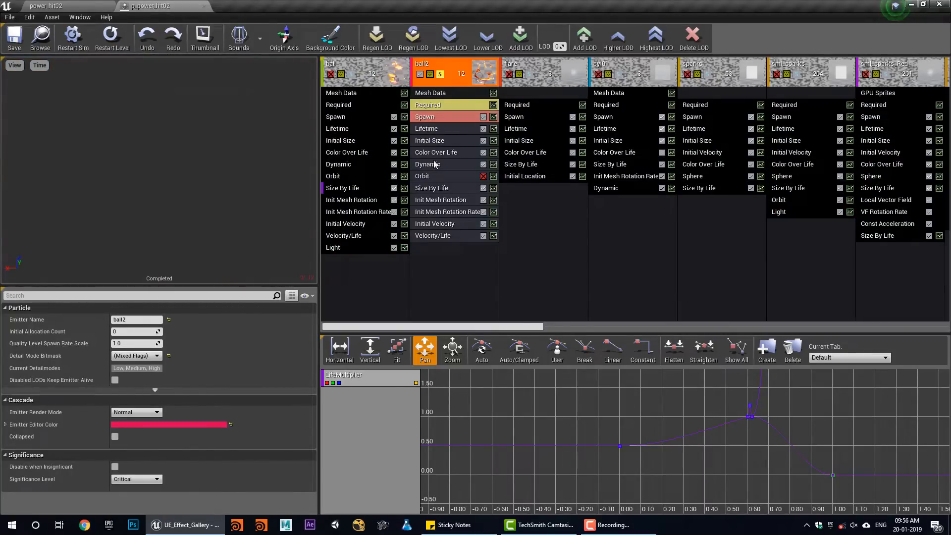
# Review ball2's Initial Size range and the second curve point of its Size By Life module.
pyautogui.click(430, 141)
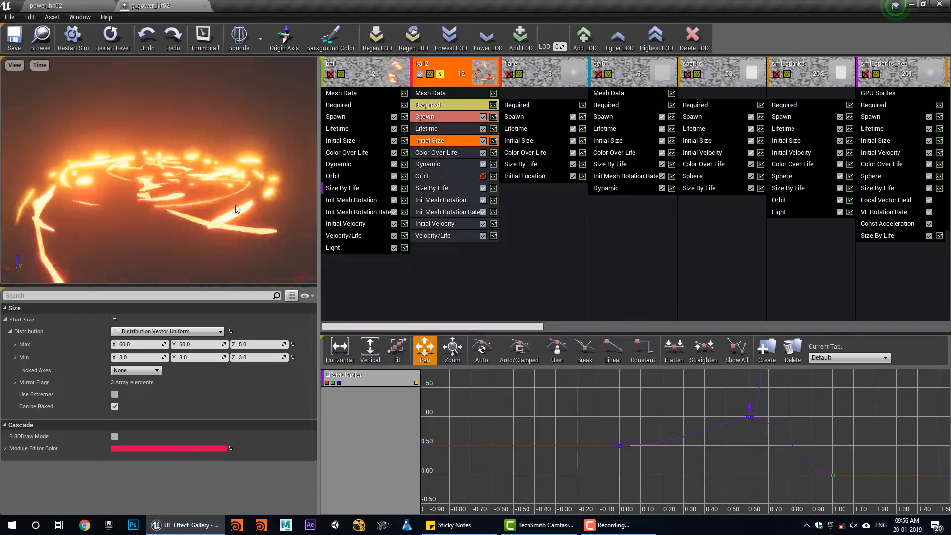
pyautogui.click(449, 189)
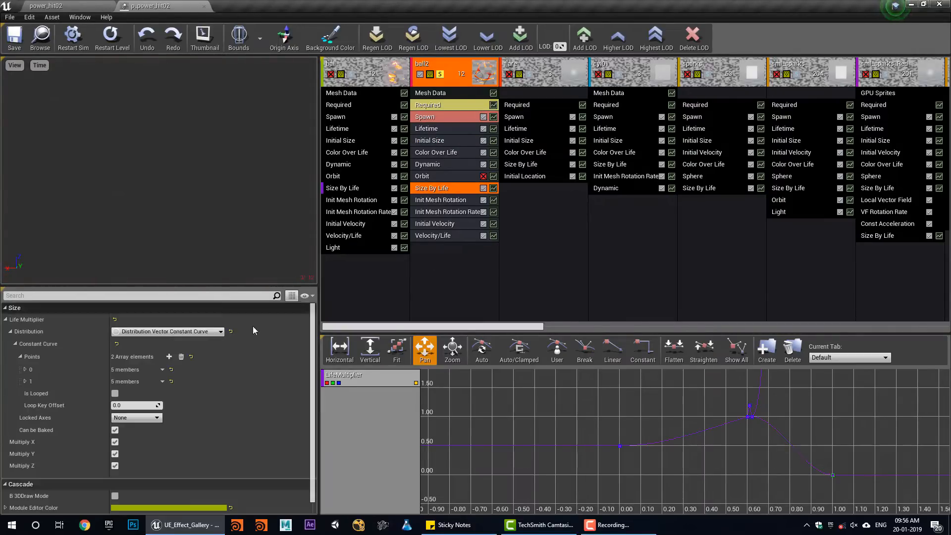
pyautogui.click(25, 376)
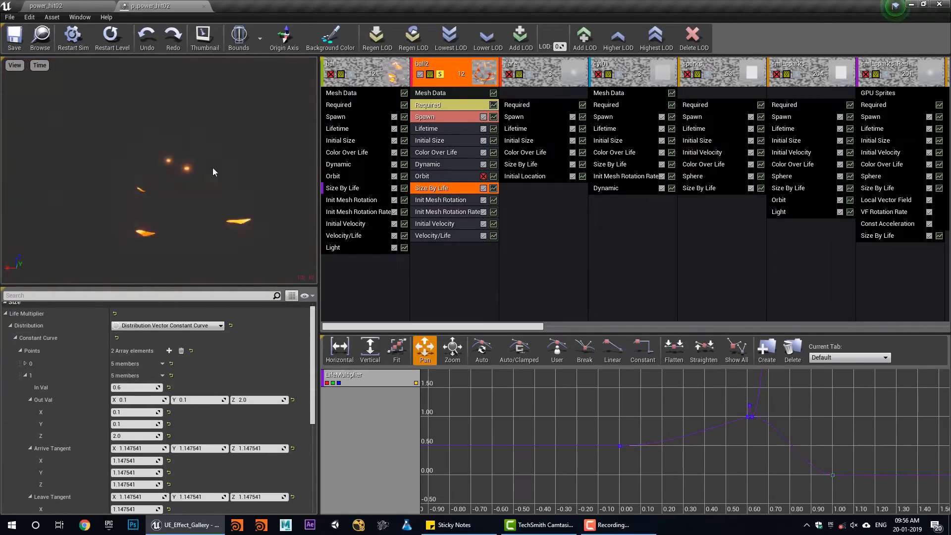
# Switch the solo preview from ball2 to the flare emitter and restart the effect in the level.
pyautogui.click(440, 75)
pyautogui.click(530, 75)
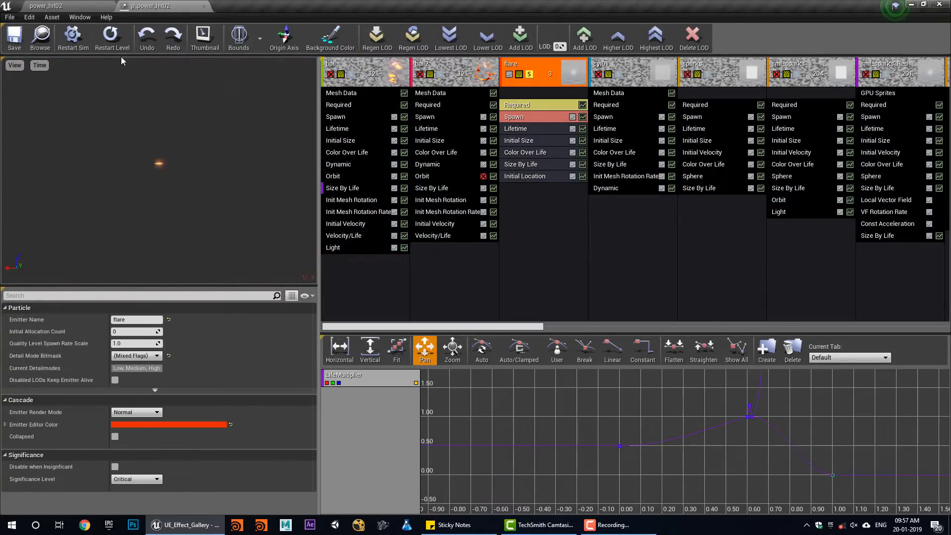
pyautogui.click(112, 38)
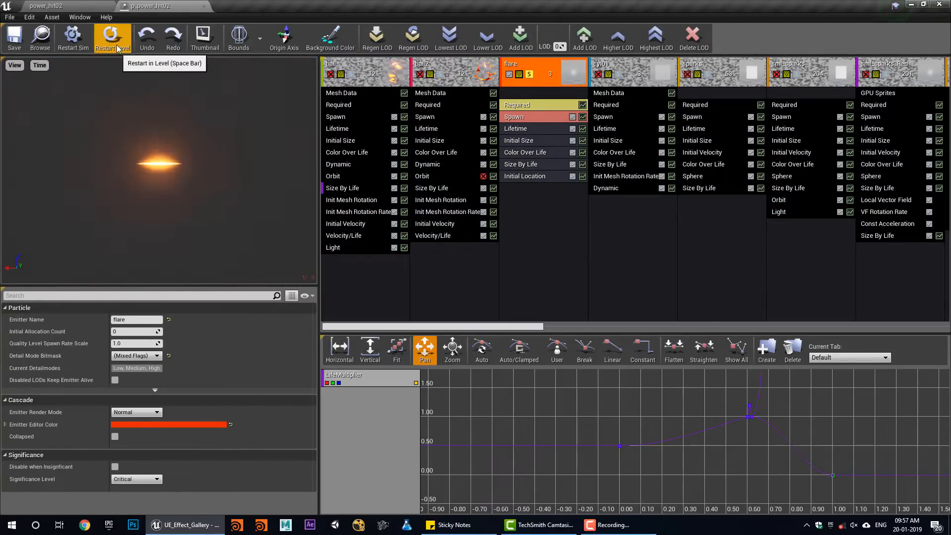
# Inspect the M_radial_ramp material assigned in the flare emitter's Required module, and solo the flare emitter again.
pyautogui.click(529, 74)
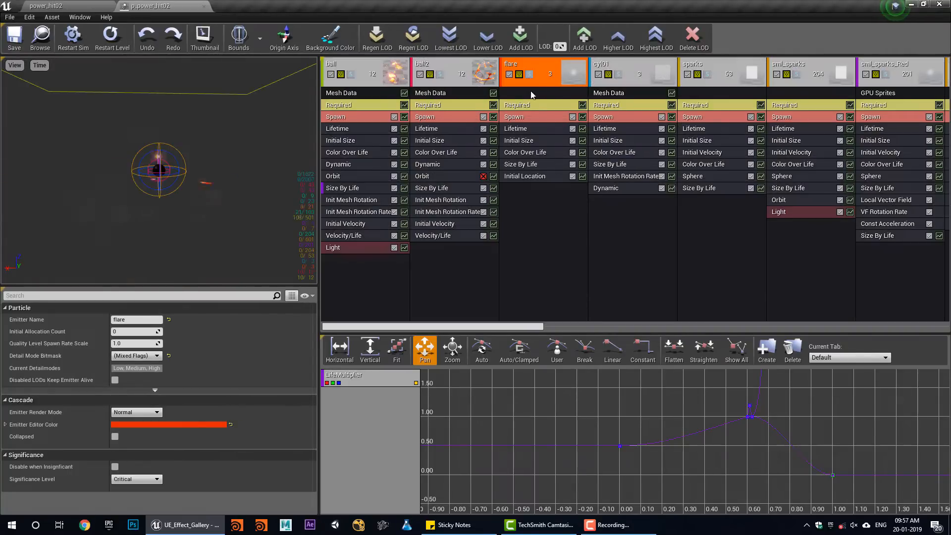
pyautogui.click(536, 106)
pyautogui.doubleClick(127, 335)
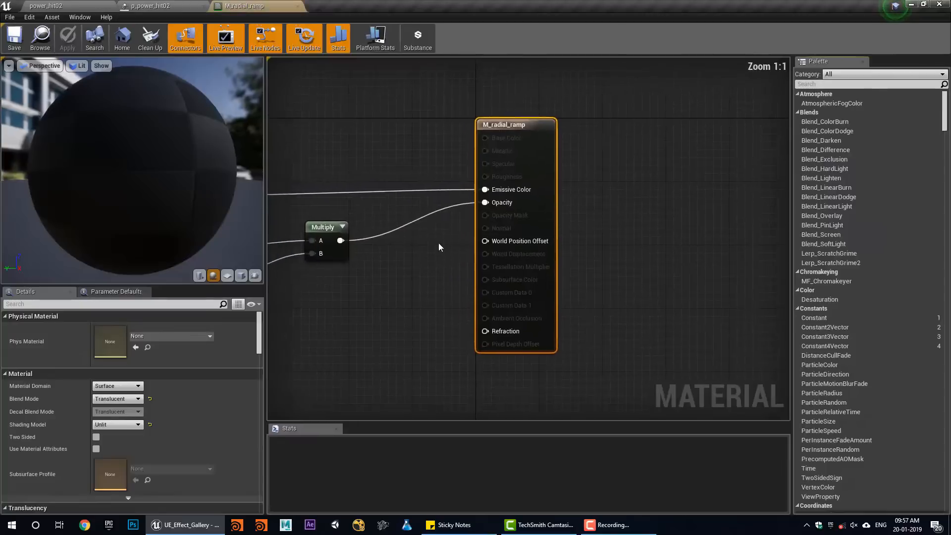
pyautogui.click(297, 6)
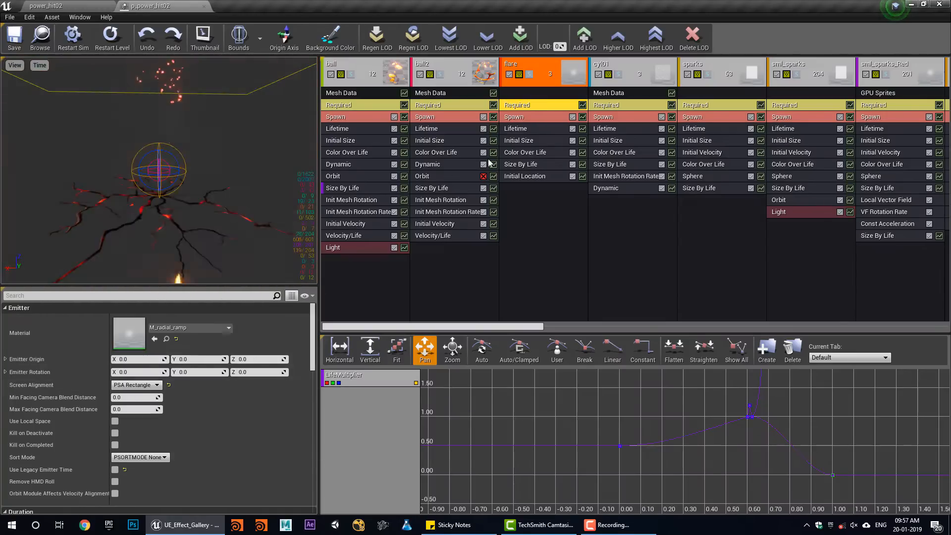
pyautogui.click(529, 75)
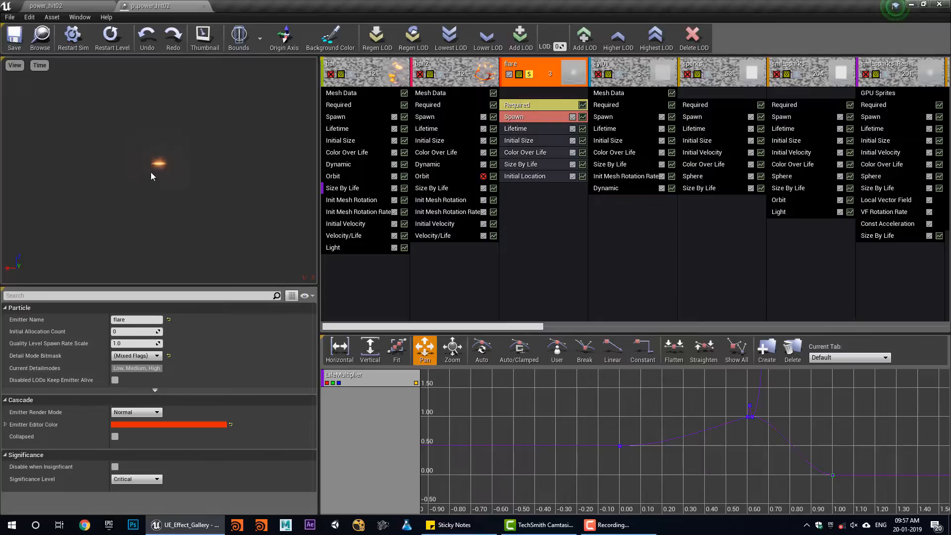
# Switch the solo preview from flare to cyl01 and review its Mesh Data and Size By Life modules.
pyautogui.click(530, 74)
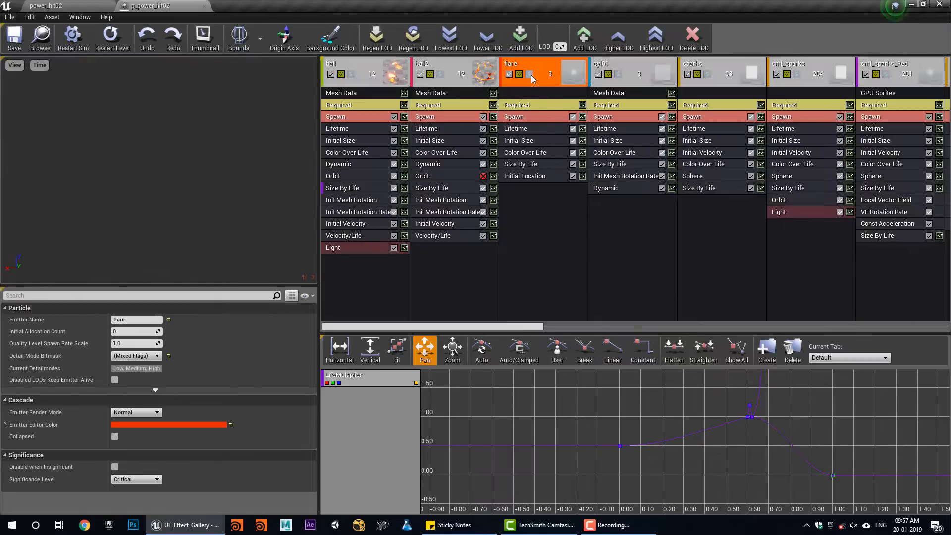
pyautogui.click(618, 74)
pyautogui.moveTo(479, 332); pyautogui.dragTo(549, 332)
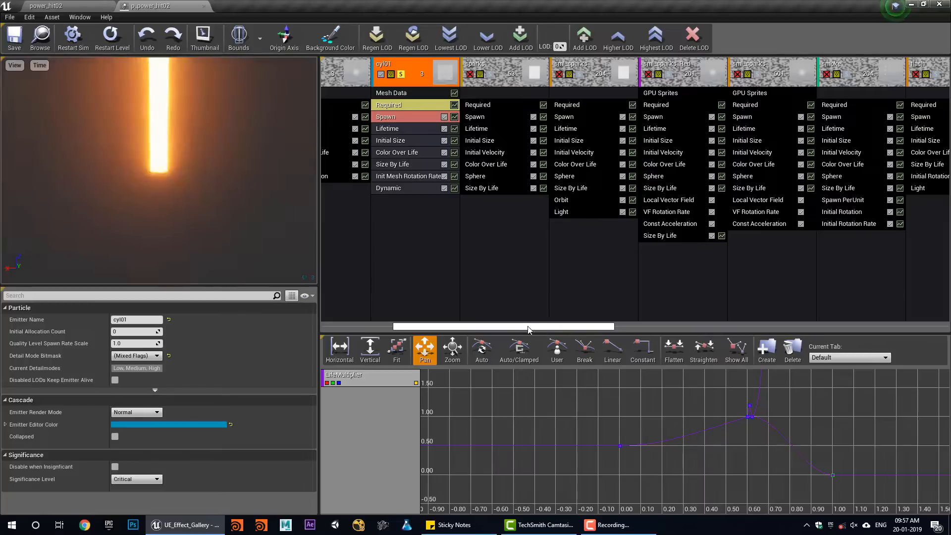
pyautogui.click(422, 93)
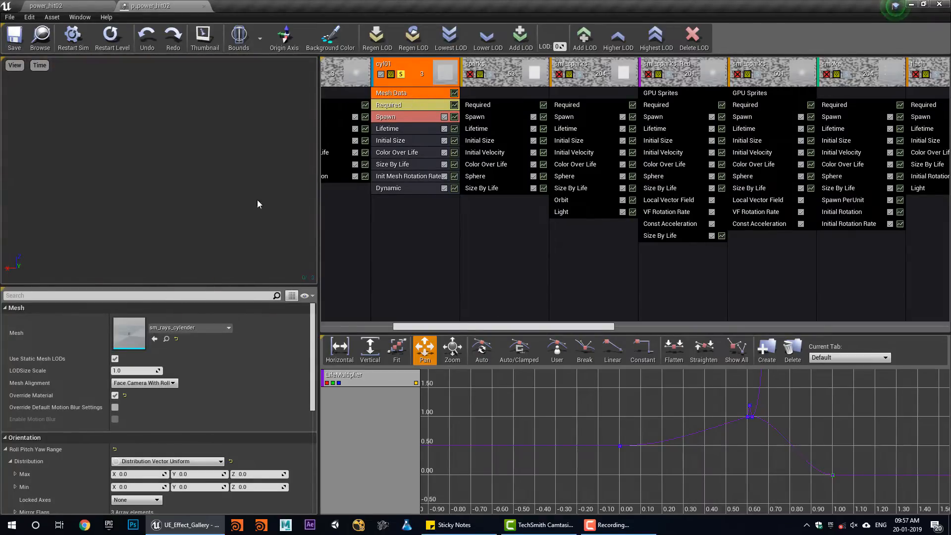
pyautogui.click(393, 164)
pyautogui.scroll(-10, 154, 402)
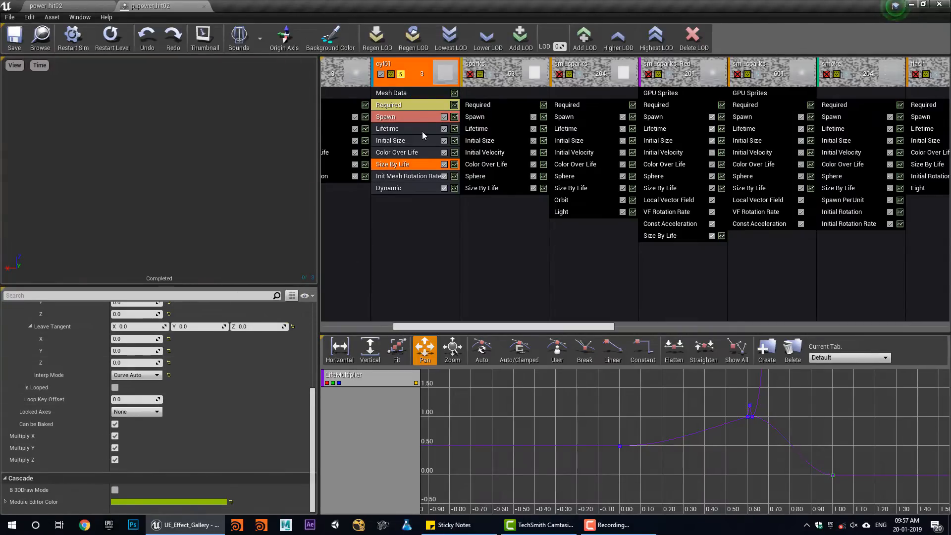
# Switch the solo preview from cyl01 to the sparks emitter and restart the effect in the level.
pyautogui.click(402, 74)
pyautogui.click(490, 75)
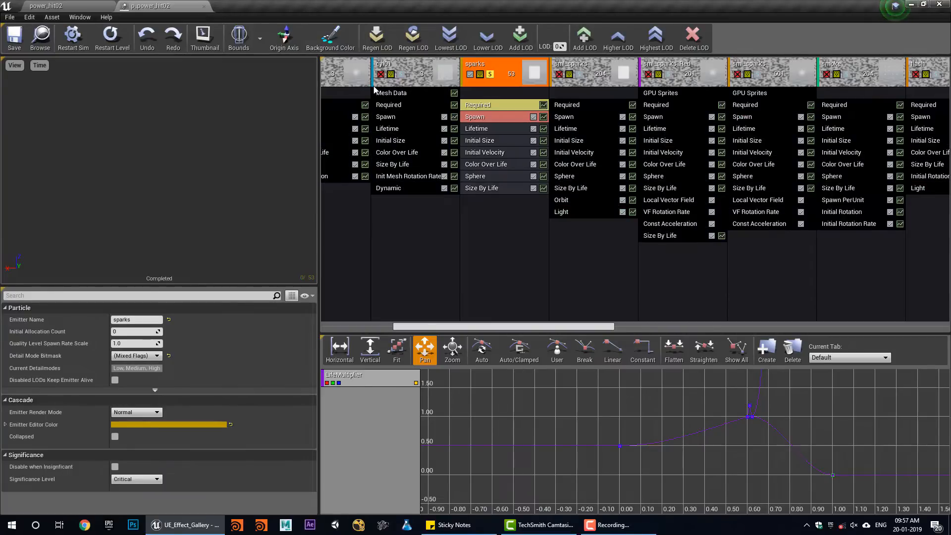
pyautogui.click(114, 39)
# Inspect the sparks emitter's m_sparks01 material and its T_spark01 texture, and close both editors.
pyautogui.click(479, 105)
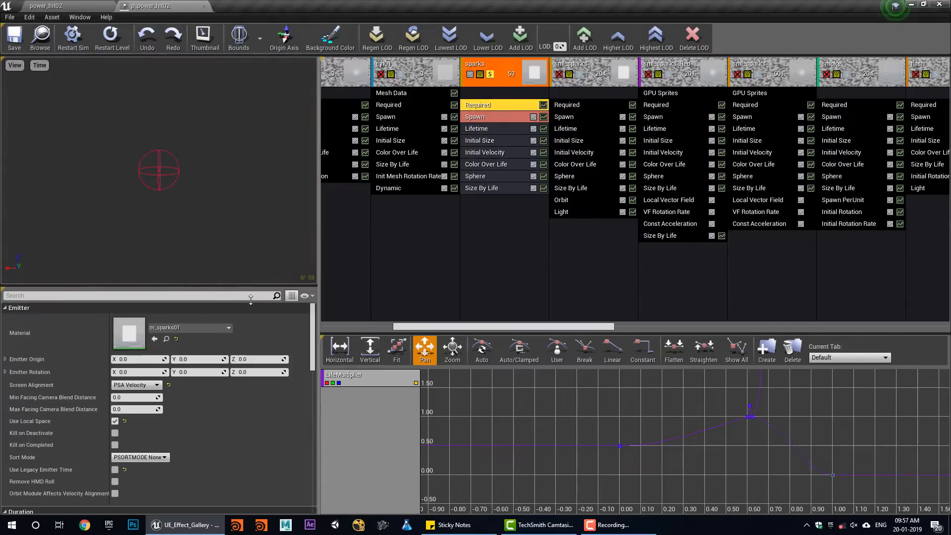
pyautogui.doubleClick(130, 334)
pyautogui.moveTo(449, 272); pyautogui.dragTo(788, 272, button='right')
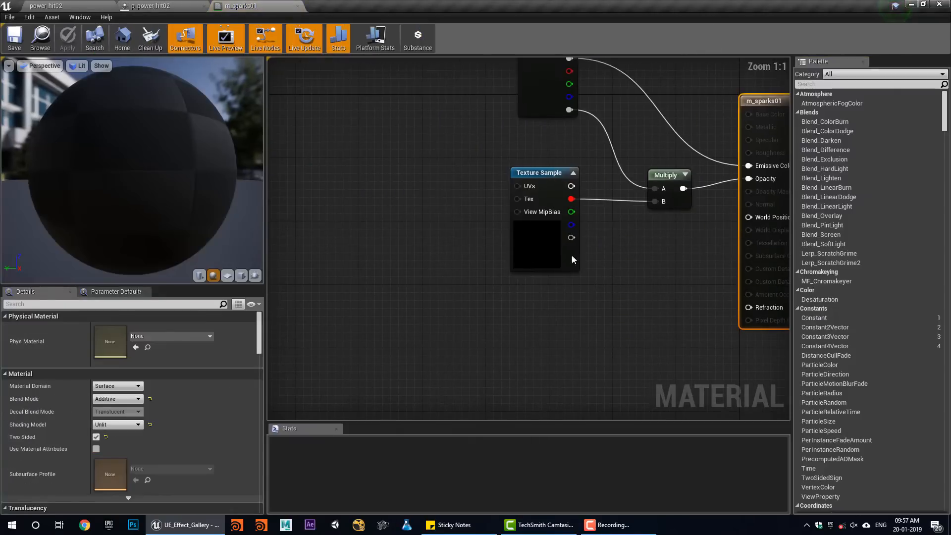
pyautogui.click(540, 250)
pyautogui.doubleClick(102, 416)
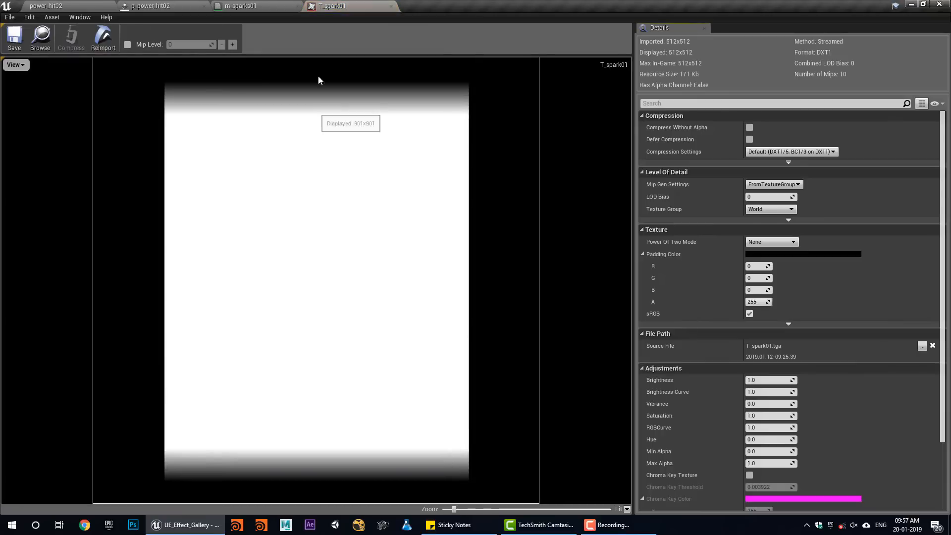
pyautogui.middleClick(347, 4)
pyautogui.middleClick(293, 6)
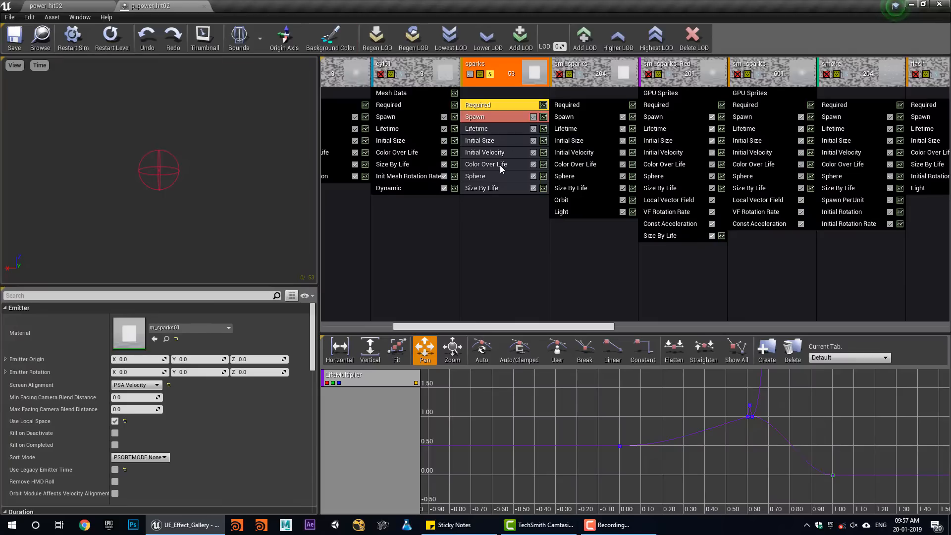
# Review the sparks emitter's Initial Velocity, Sphere, Size By Life, Required and Initial Size modules.
pyautogui.click(495, 153)
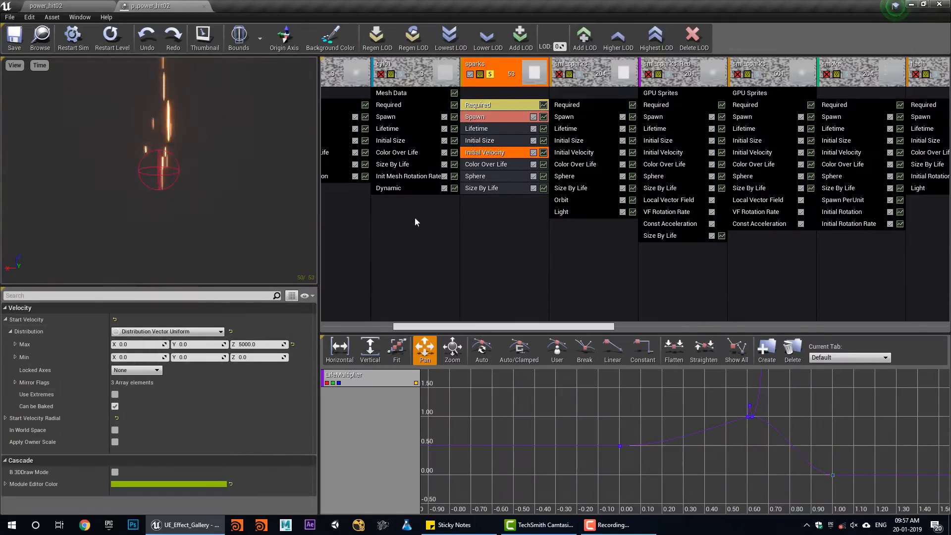
pyautogui.click(479, 176)
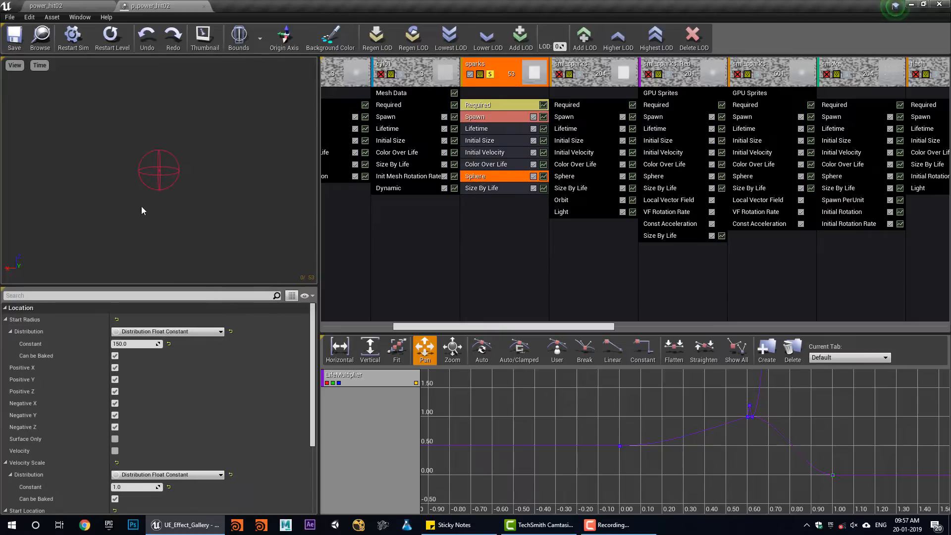
pyautogui.click(463, 190)
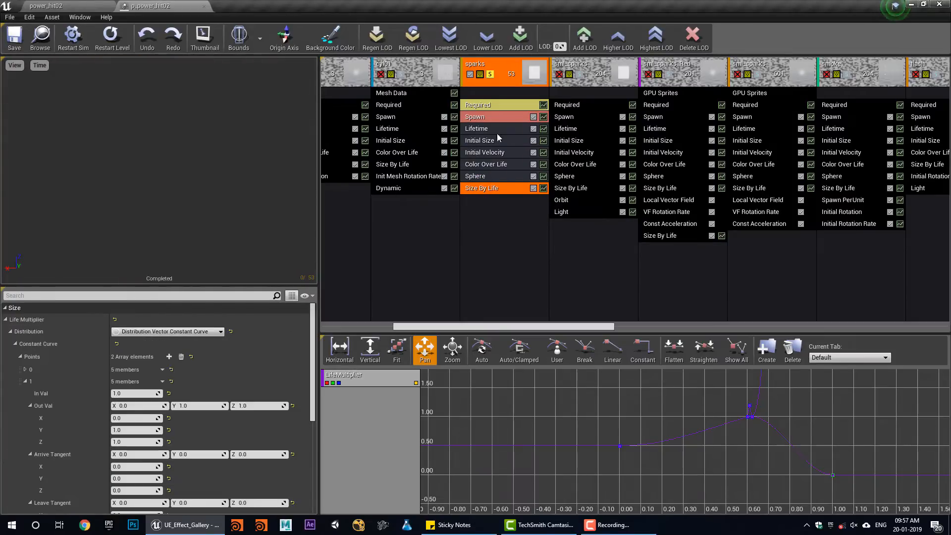
pyautogui.click(489, 105)
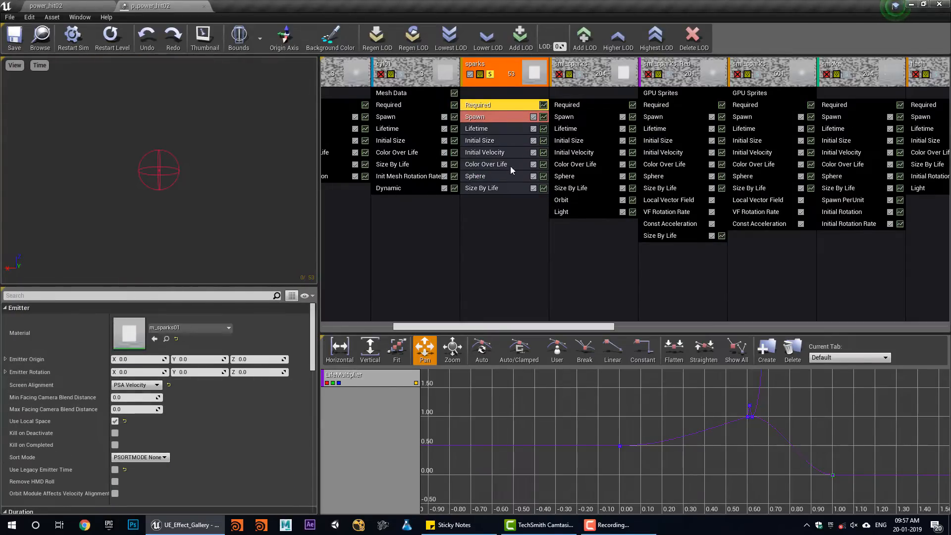
pyautogui.click(495, 141)
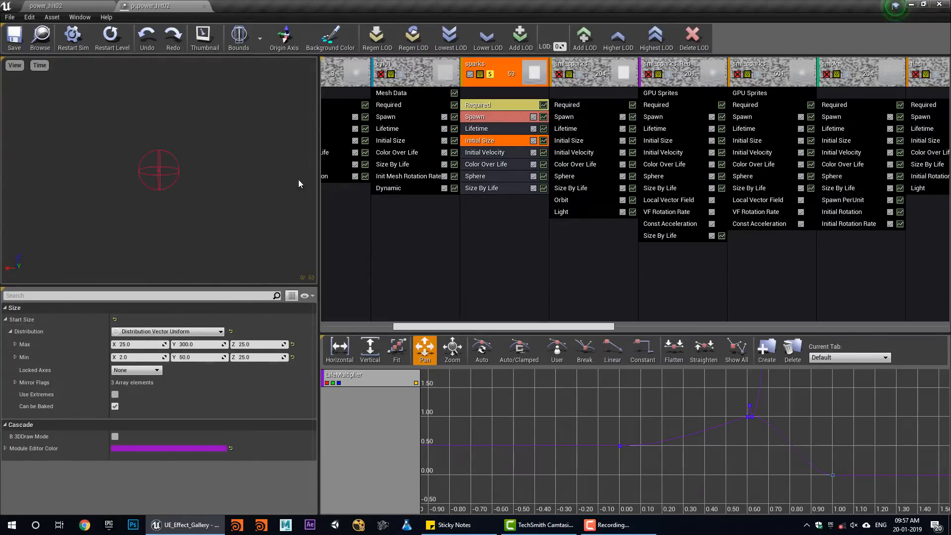
# Switch the solo preview from sparks to the neighbouring sml_sparks emitter that has the Light module.
pyautogui.click(490, 74)
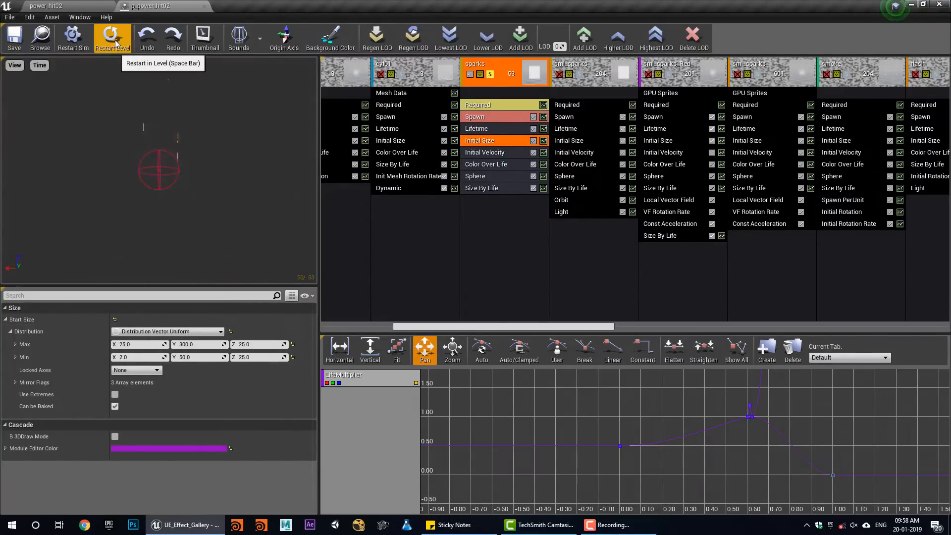
pyautogui.click(490, 75)
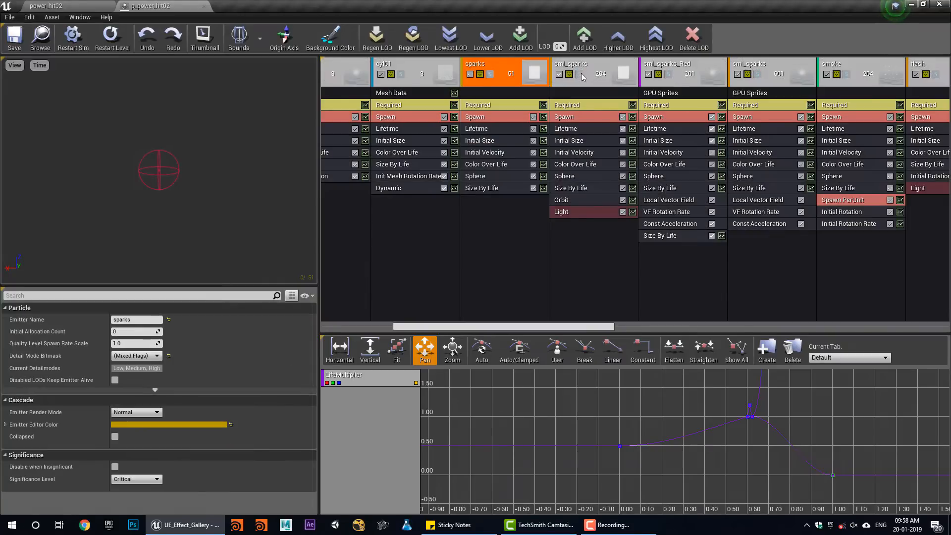
pyautogui.click(580, 74)
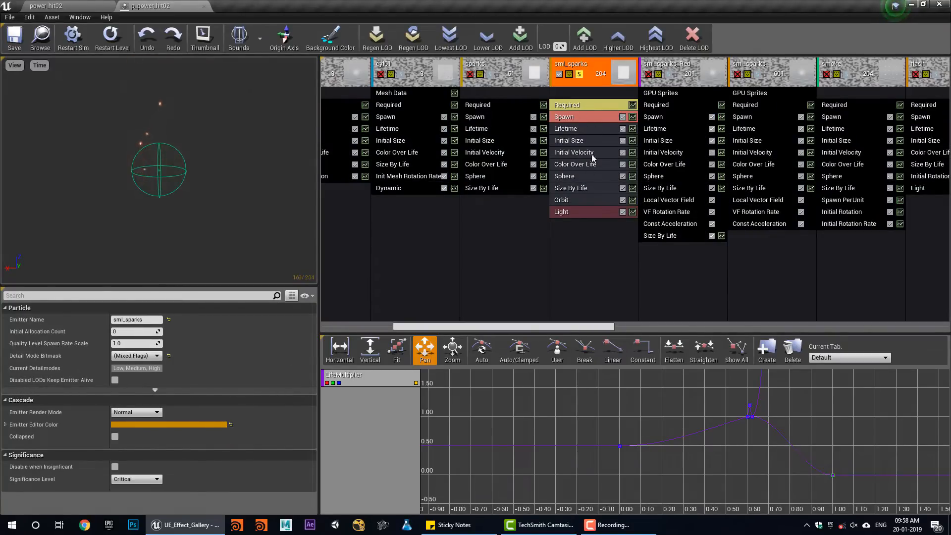
# Review the sml_sparks emitter's Orbit, Initial Size and Light modules, and restart the effect in the level.
pyautogui.click(574, 203)
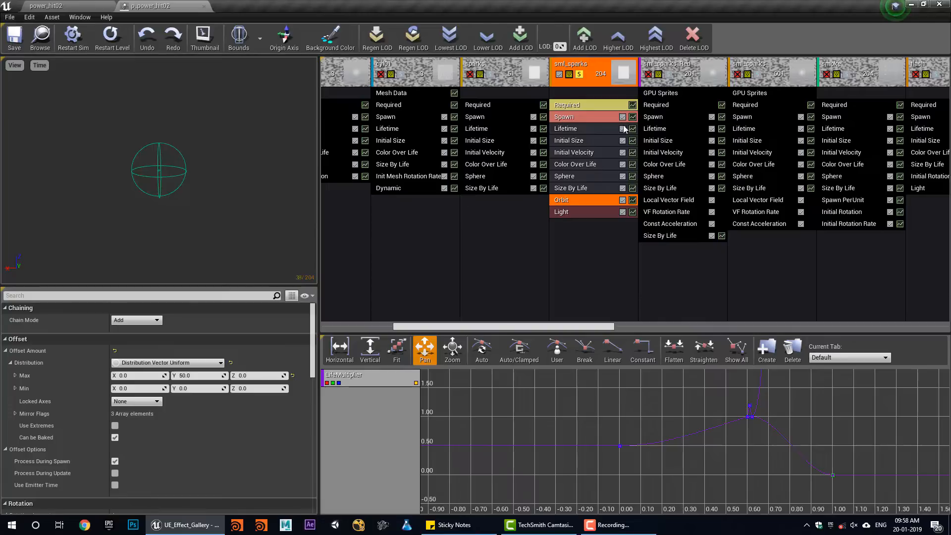
pyautogui.click(584, 141)
pyautogui.click(561, 212)
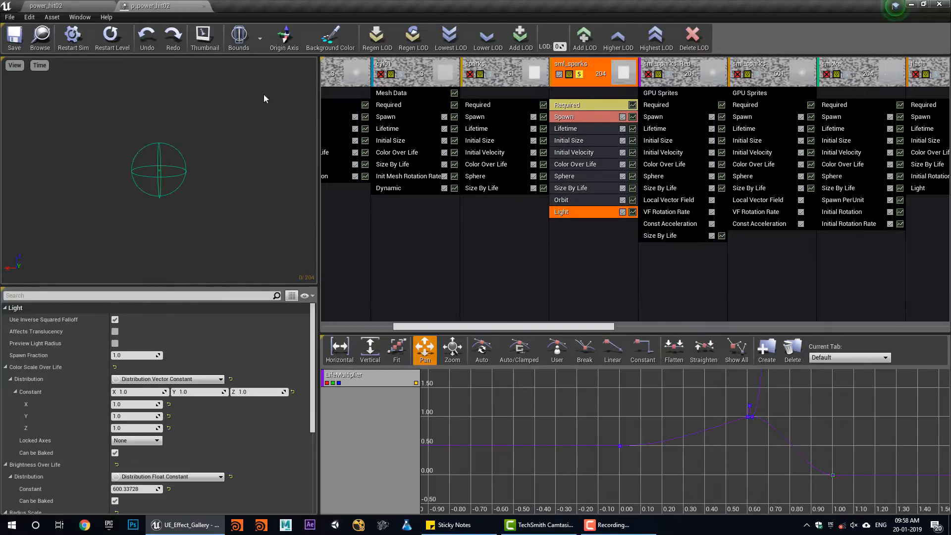
pyautogui.click(110, 37)
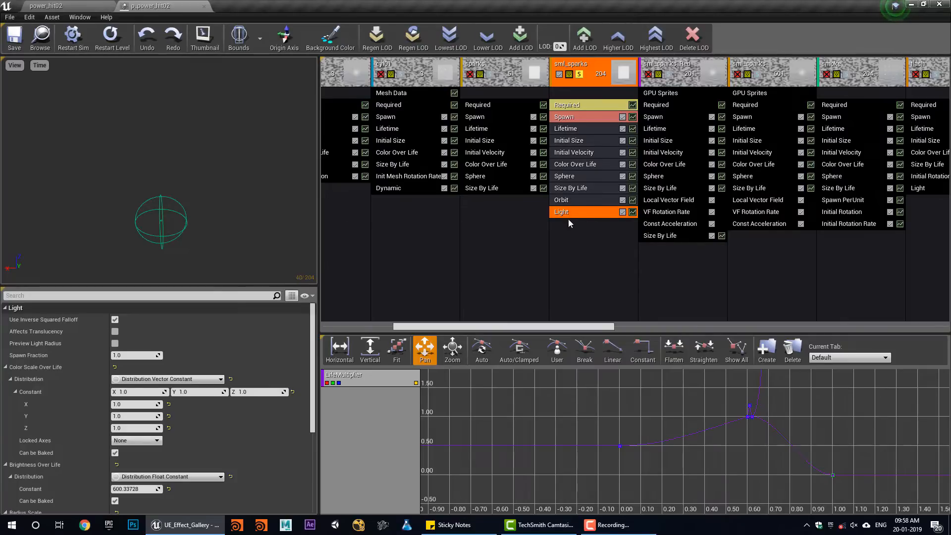
# Switch the solo preview from sml_sparks to sml_sparks_Red and view its Local Vector Field module.
pyautogui.click(579, 75)
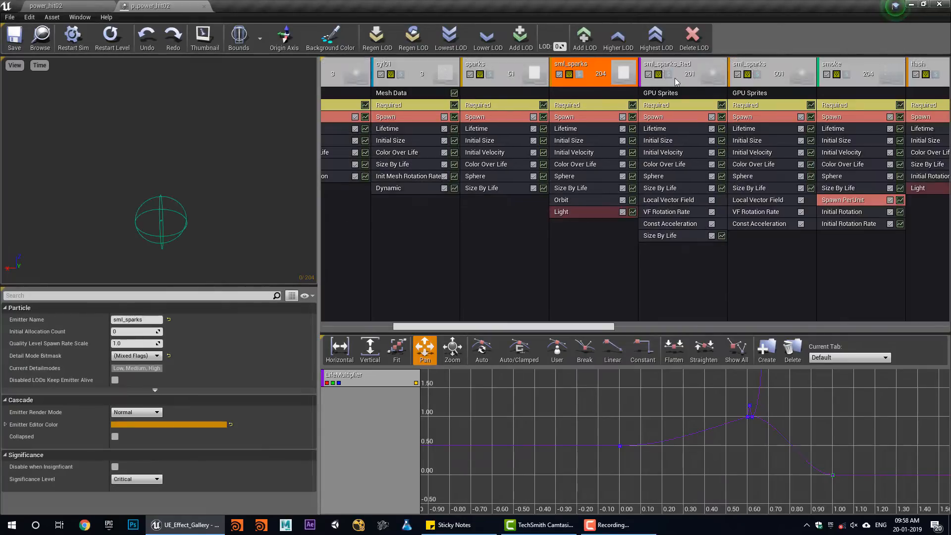
pyautogui.click(669, 75)
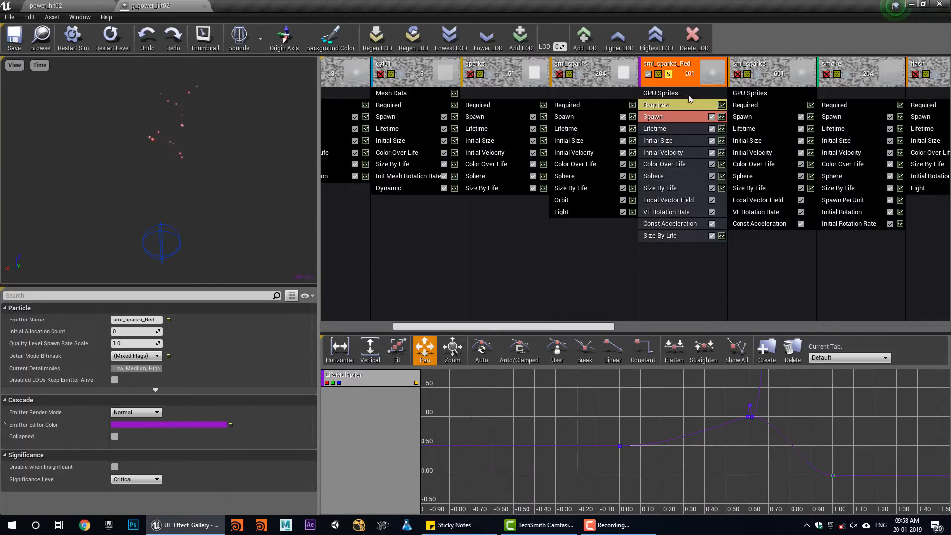
pyautogui.click(659, 201)
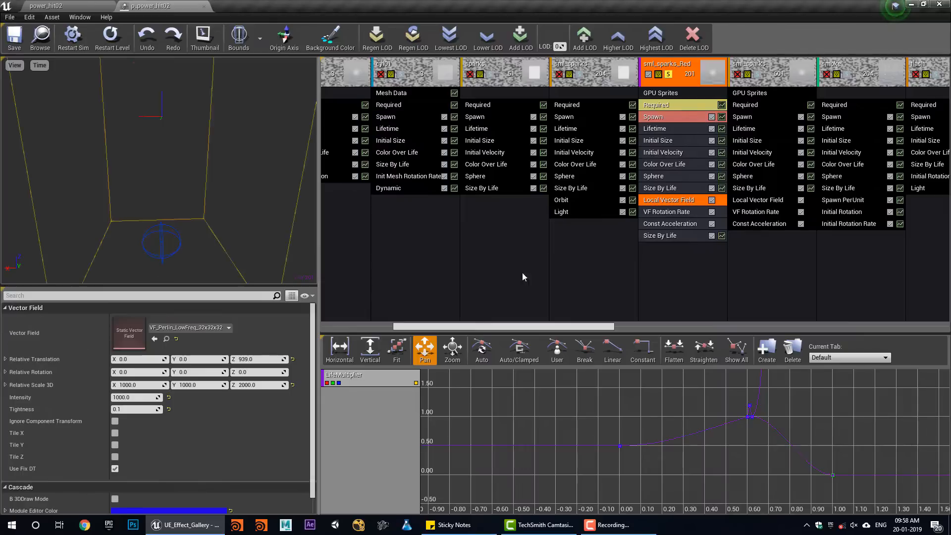
# Display the vector fields in the preview viewport to examine the field around the red sparks, and hide them again.
pyautogui.click(14, 65)
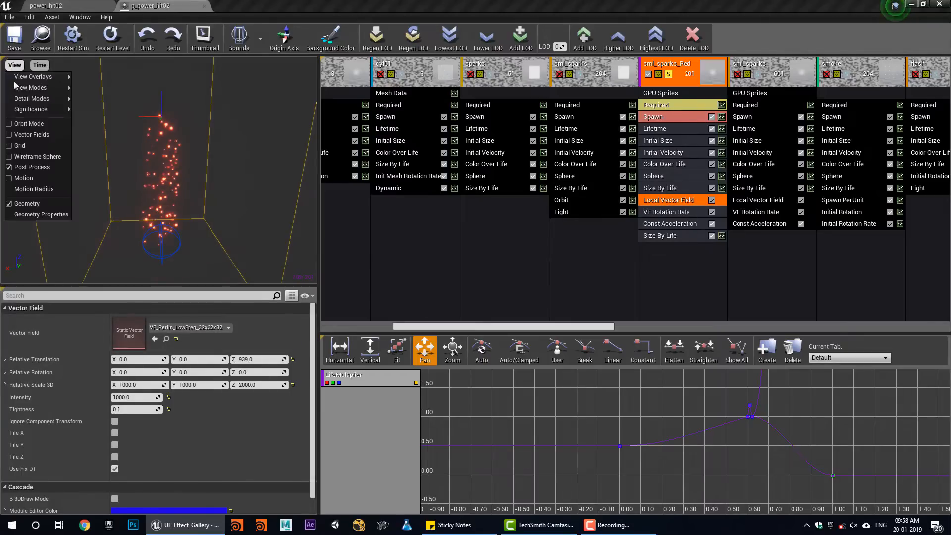
pyautogui.click(34, 135)
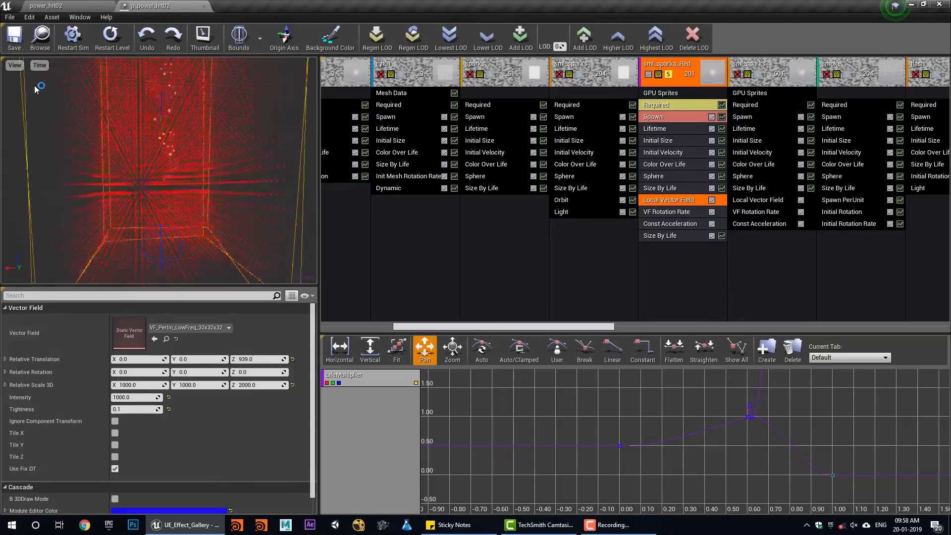
pyautogui.click(15, 65)
pyautogui.click(38, 132)
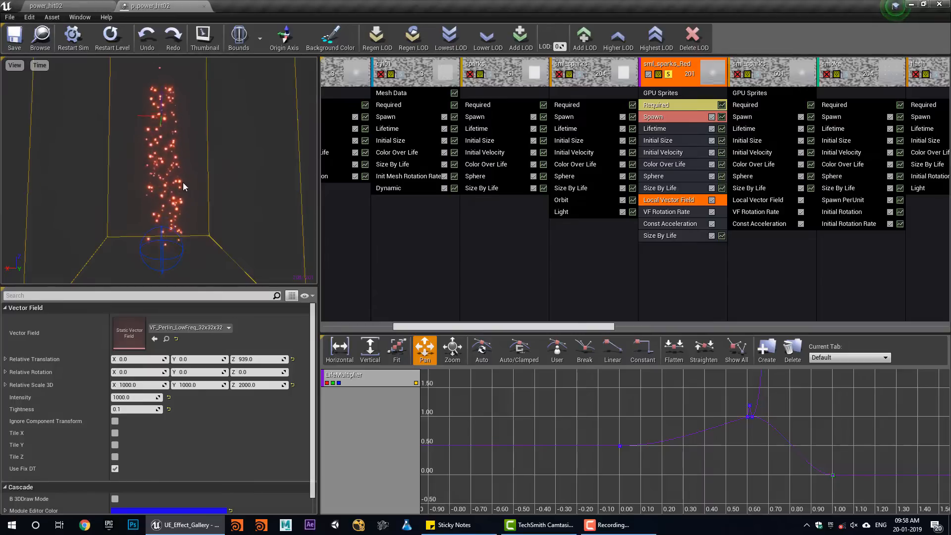
pyautogui.moveTo(183, 183); pyautogui.dragTo(180, 190)
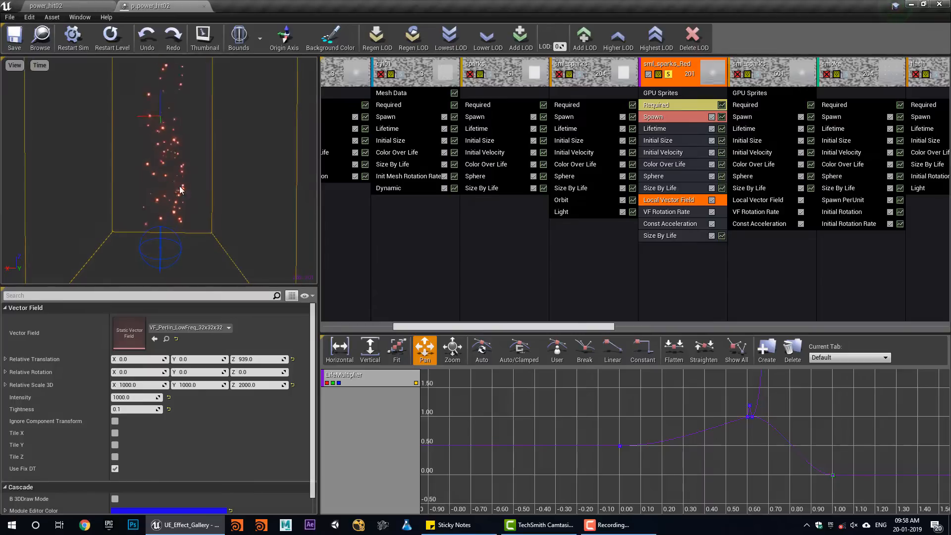
# Switch the solo preview from sml_sparks_Red to the sml_sparks emitter that uses GPU Sprites.
pyautogui.click(670, 74)
pyautogui.click(758, 74)
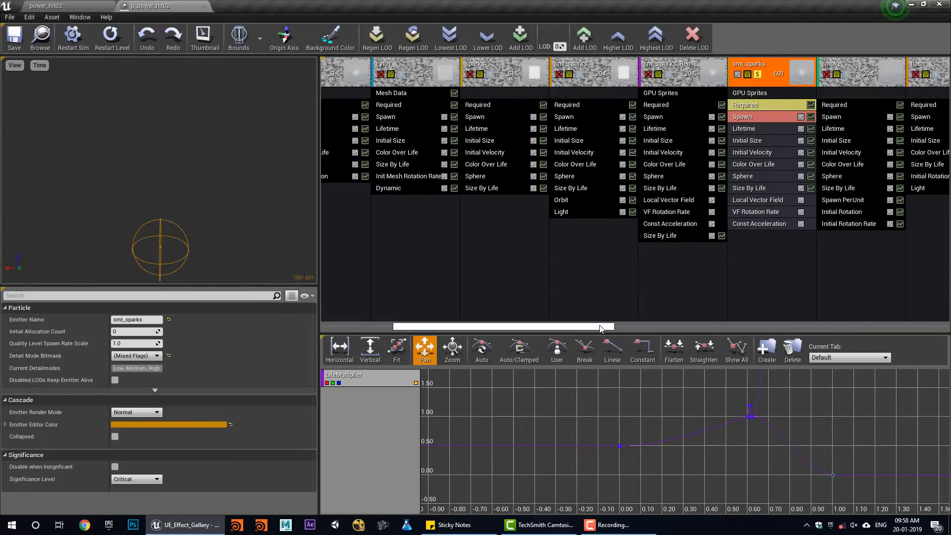
pyautogui.moveTo(600, 329); pyautogui.dragTo(685, 329)
# Switch the solo preview from the GPU sml_sparks emitter to smoke and restart the effect in the level.
pyautogui.click(468, 74)
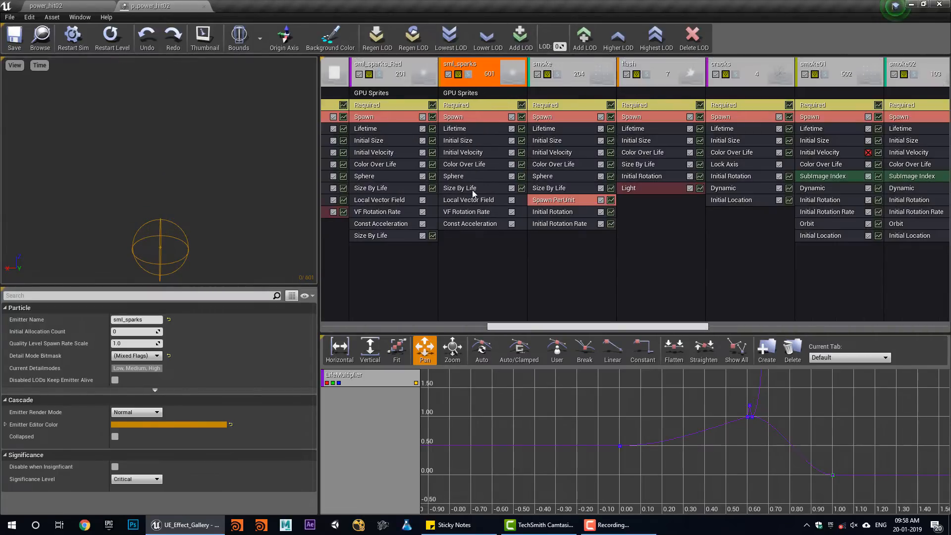
pyautogui.click(558, 74)
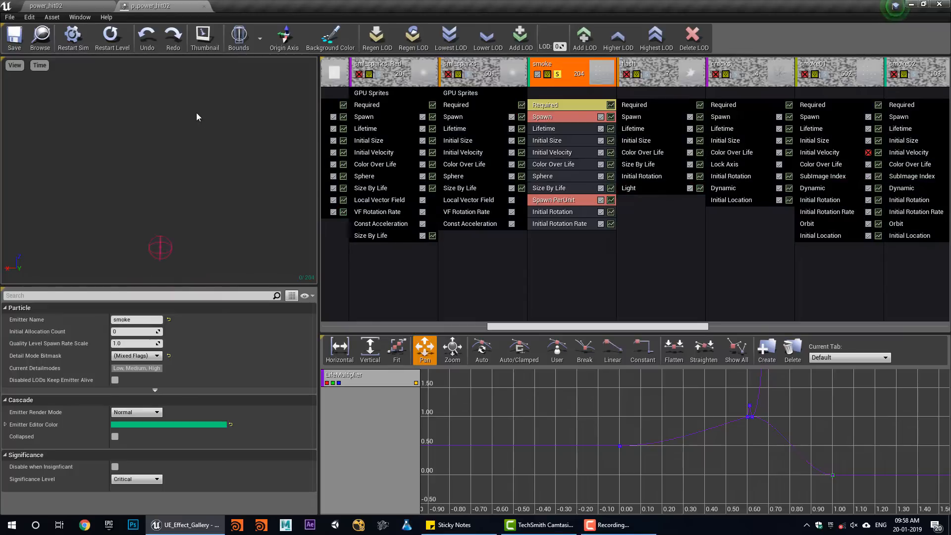
pyautogui.click(113, 47)
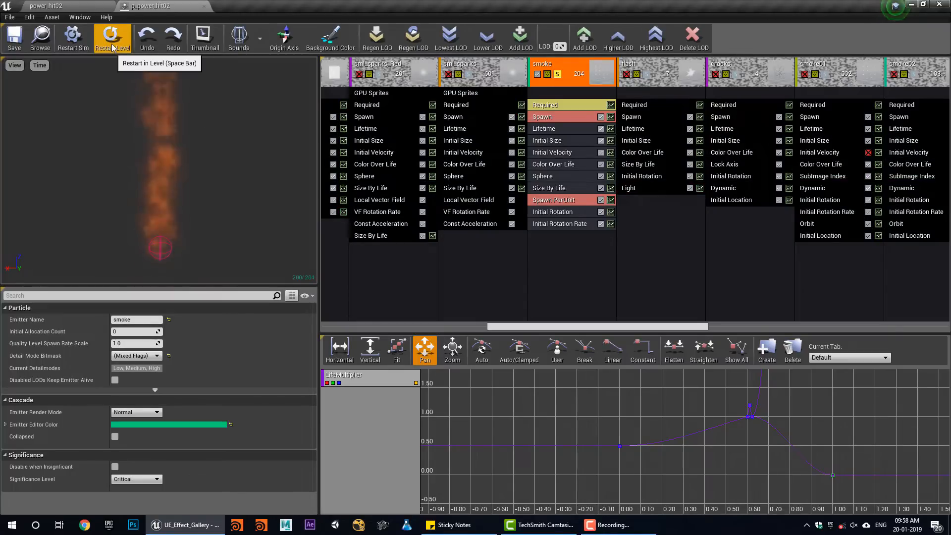
# Open the smoke emitter's m_smoke01 material, examine its t_smoke_subUV_4x4_01 texture, and close both editors.
pyautogui.click(562, 106)
pyautogui.doubleClick(118, 328)
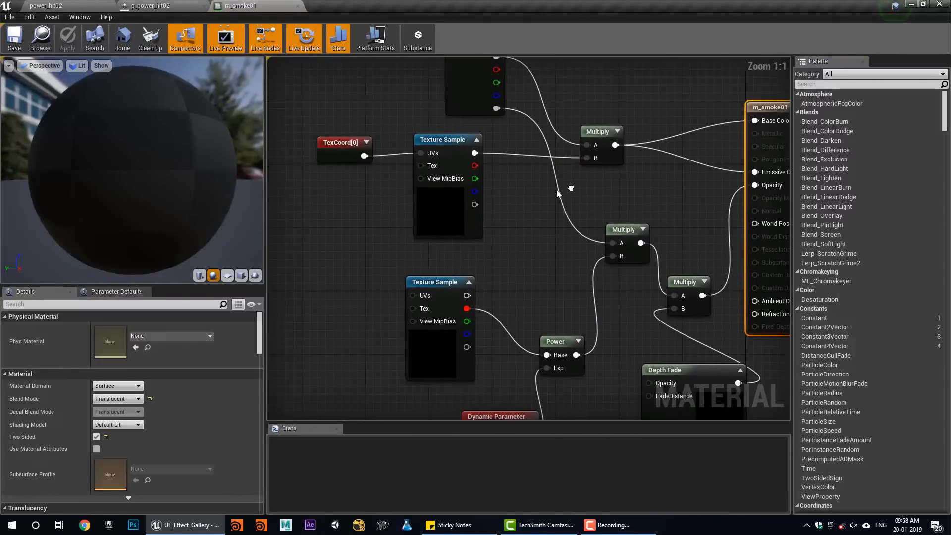
pyautogui.click(438, 221)
pyautogui.click(430, 333)
pyautogui.doubleClick(115, 426)
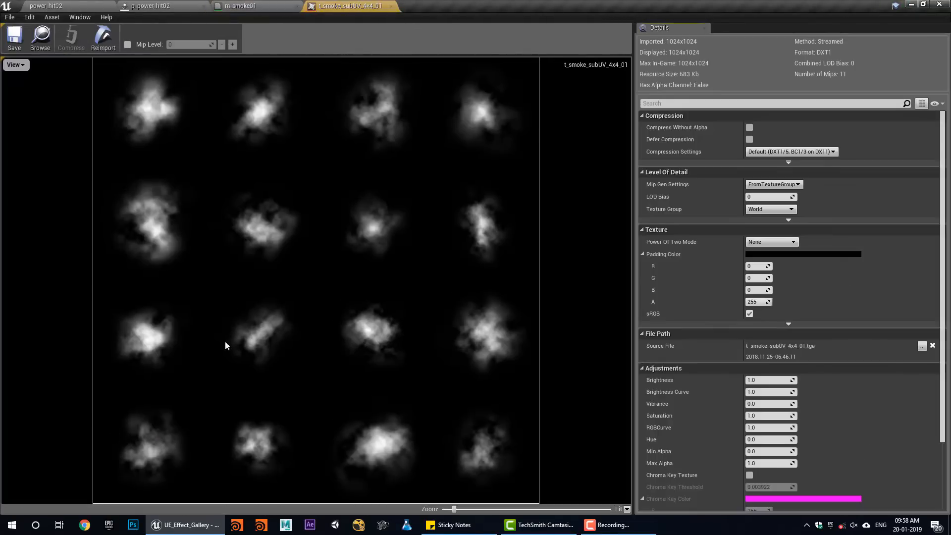
pyautogui.click(391, 6)
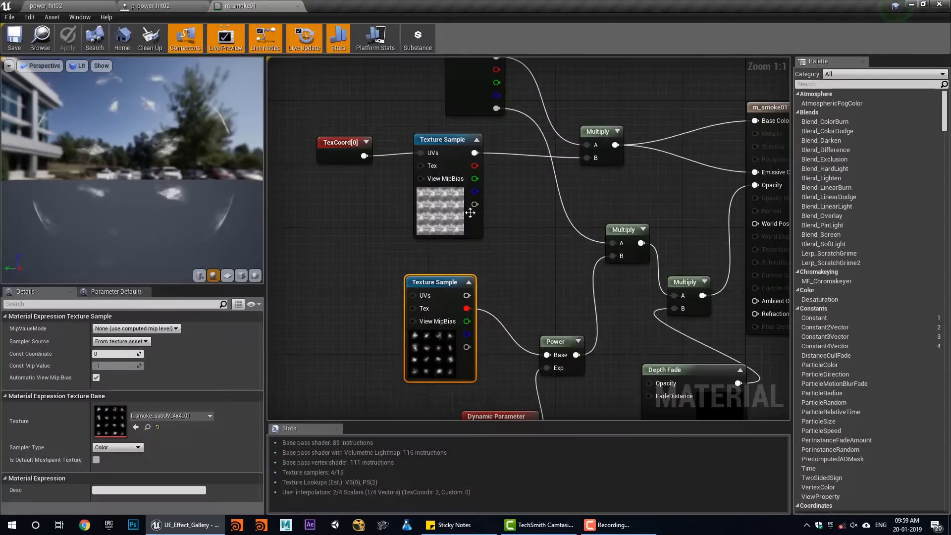
pyautogui.click(298, 6)
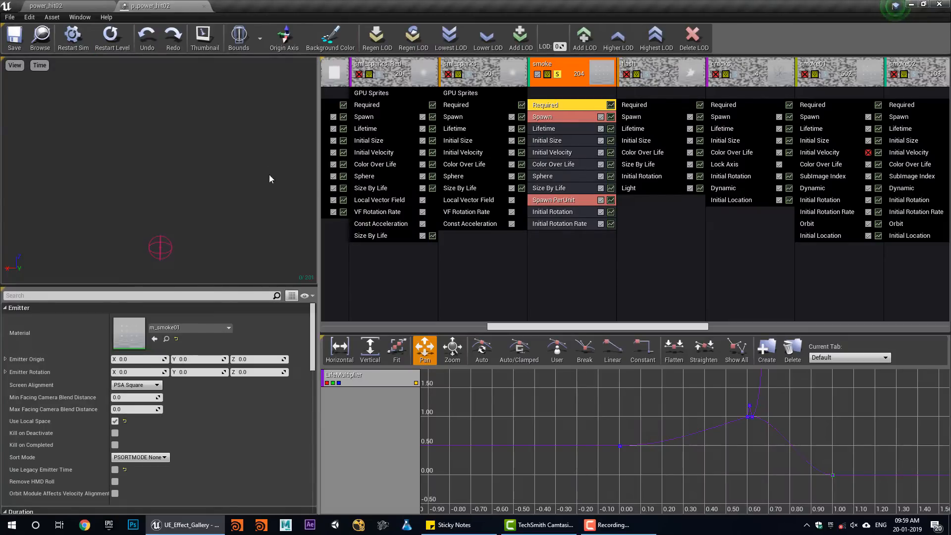
# View smoke's Initial Velocity module, switch the solo preview to flash, and restart the effect in the level.
pyautogui.click(551, 152)
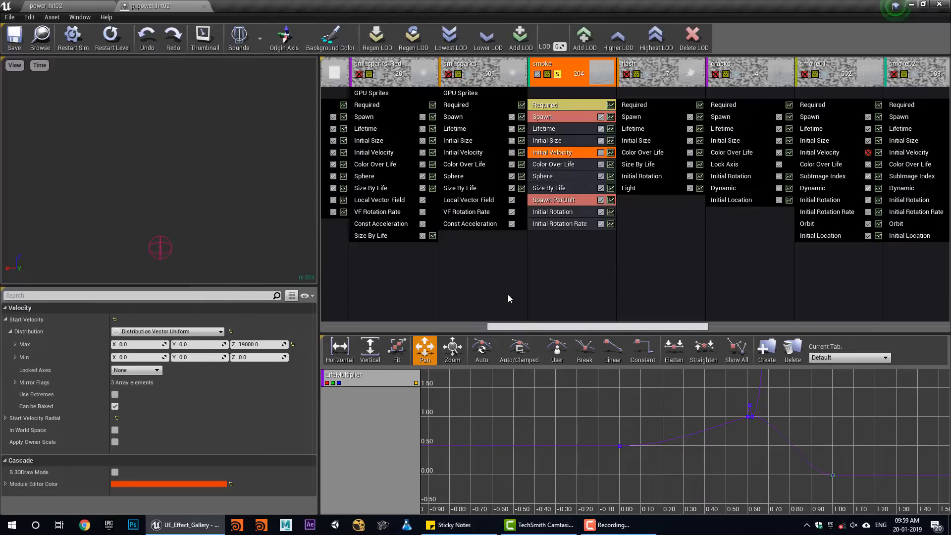
pyautogui.moveTo(590, 328); pyautogui.dragTo(622, 329)
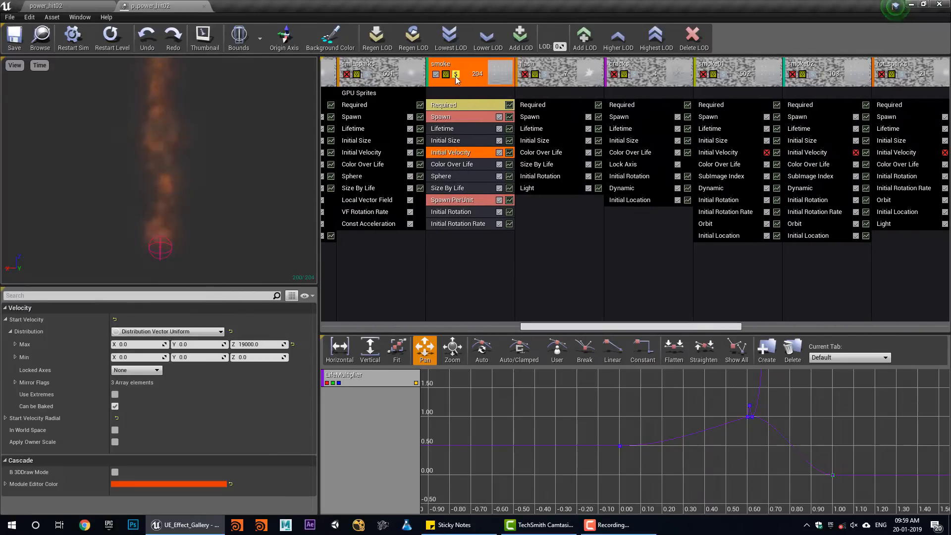
pyautogui.click(456, 75)
pyautogui.click(545, 74)
pyautogui.click(113, 38)
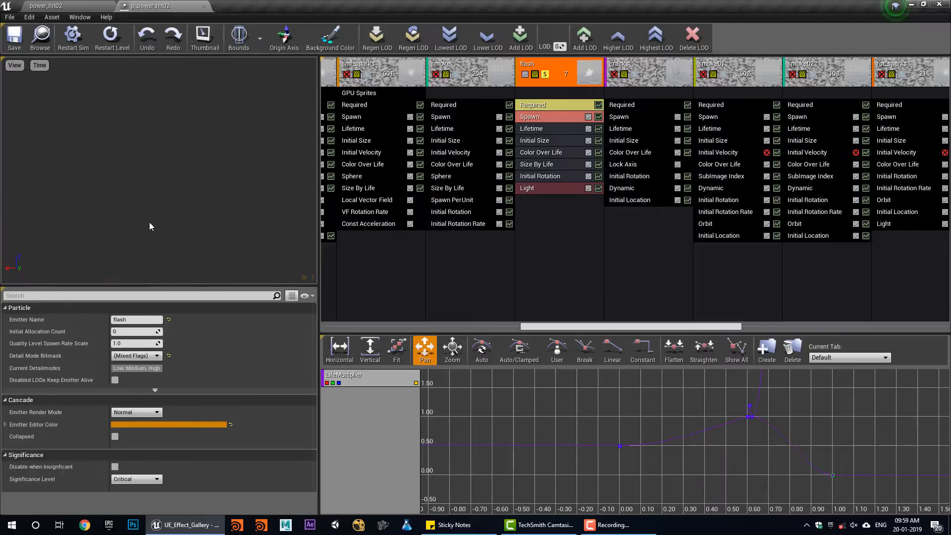
# Open the flash emitter's m_flash02 material, examine its T_flash03 texture, and close both editors.
pyautogui.click(525, 106)
pyautogui.doubleClick(123, 338)
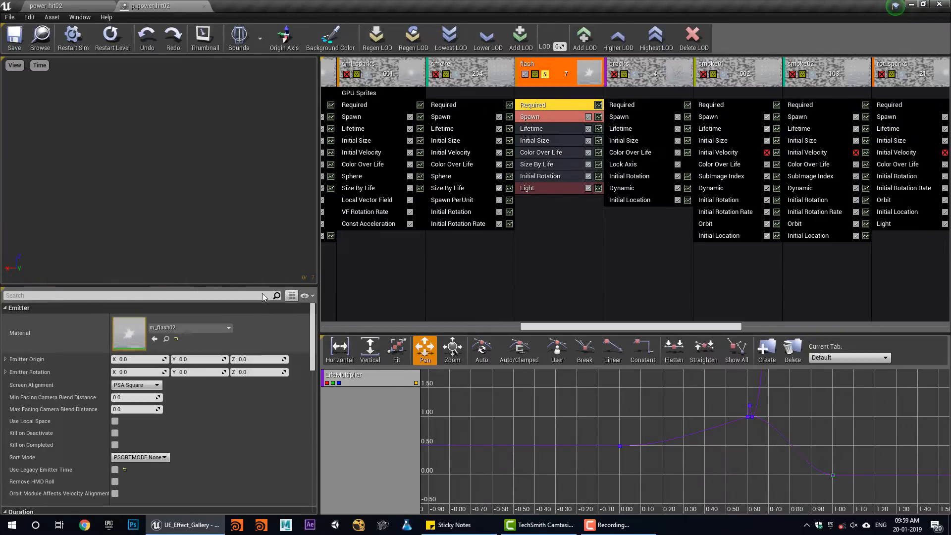
pyautogui.click(506, 251)
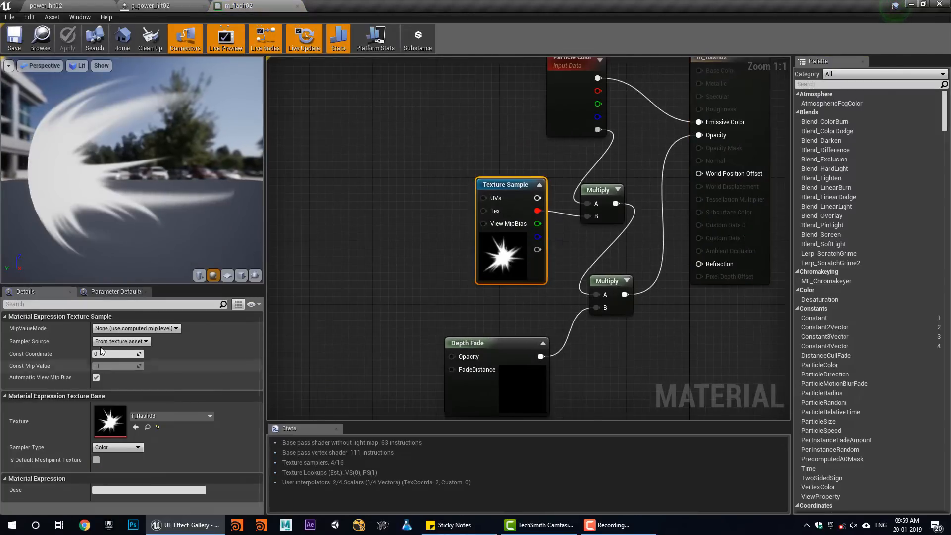
pyautogui.doubleClick(110, 421)
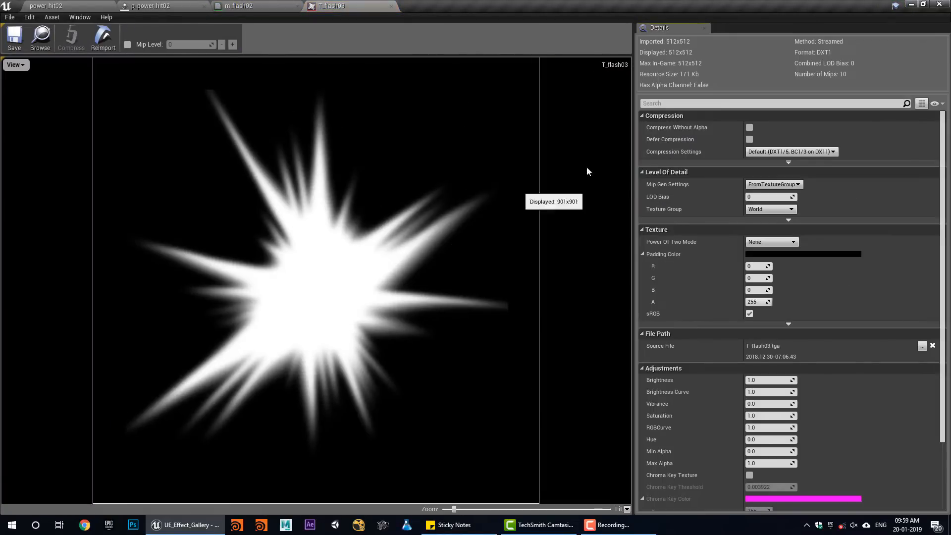
pyautogui.click(354, 4)
pyautogui.click(298, 5)
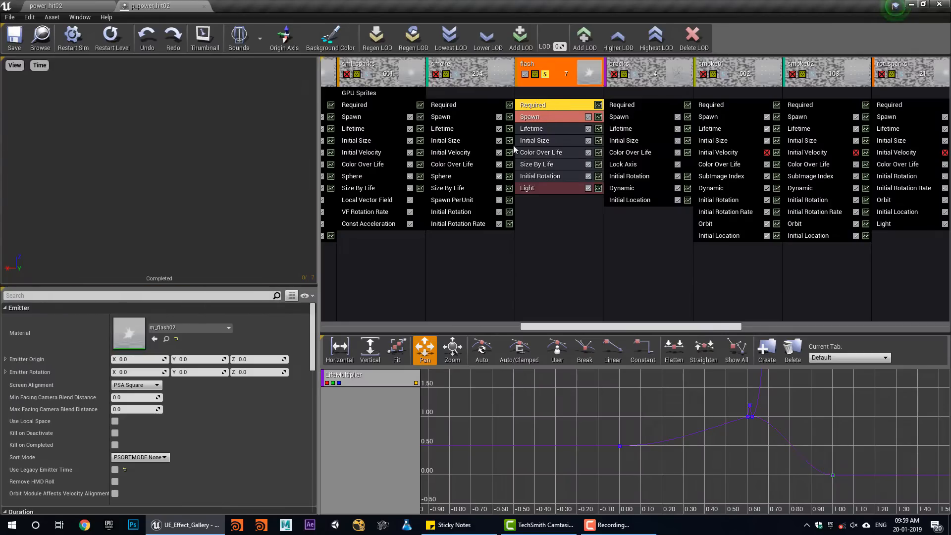
# Examine the first burst entry in flash's Spawn module and the emitter's Lifetime range.
pyautogui.click(543, 116)
pyautogui.scroll(-5, 201, 391)
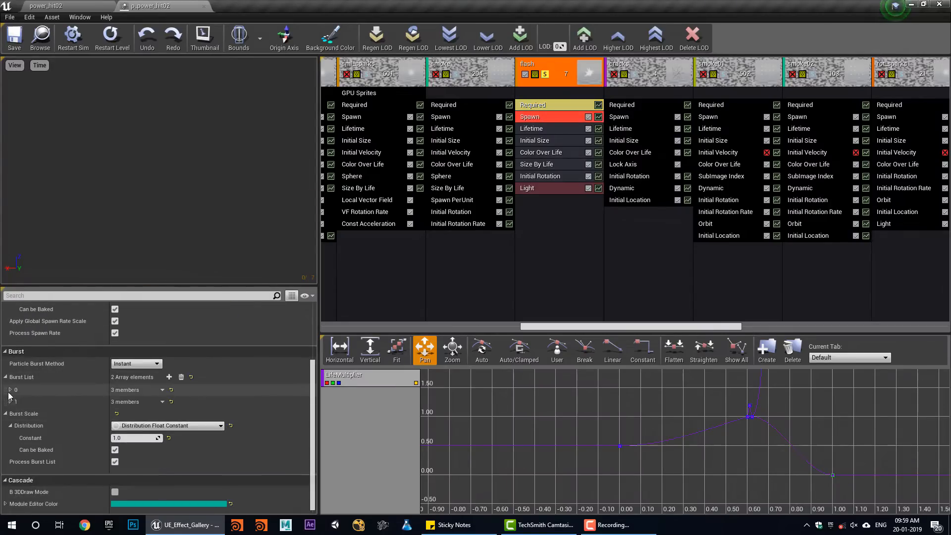
pyautogui.click(10, 390)
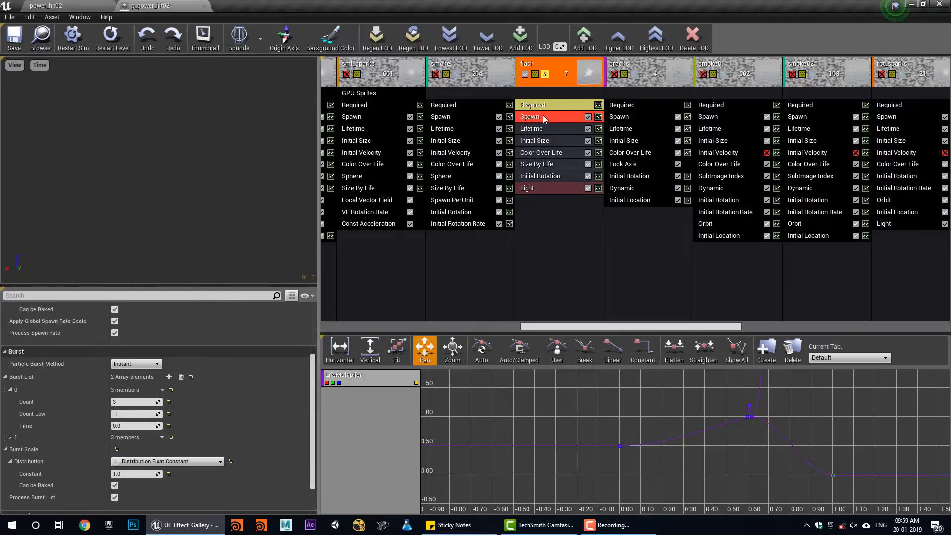
pyautogui.click(538, 129)
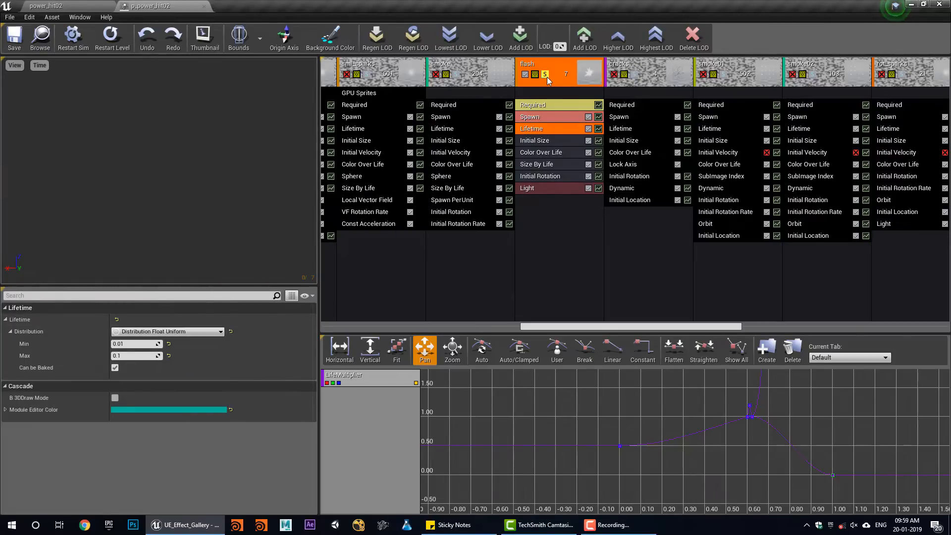
# Switch the solo preview from flash to cracks and open its m_cracks01 material to survey the graph.
pyautogui.click(546, 75)
pyautogui.click(635, 74)
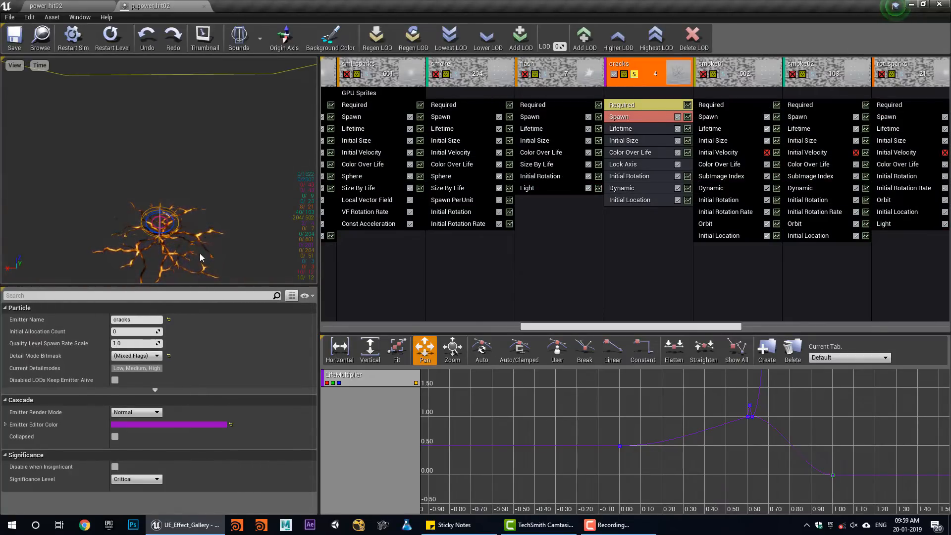
pyautogui.click(650, 105)
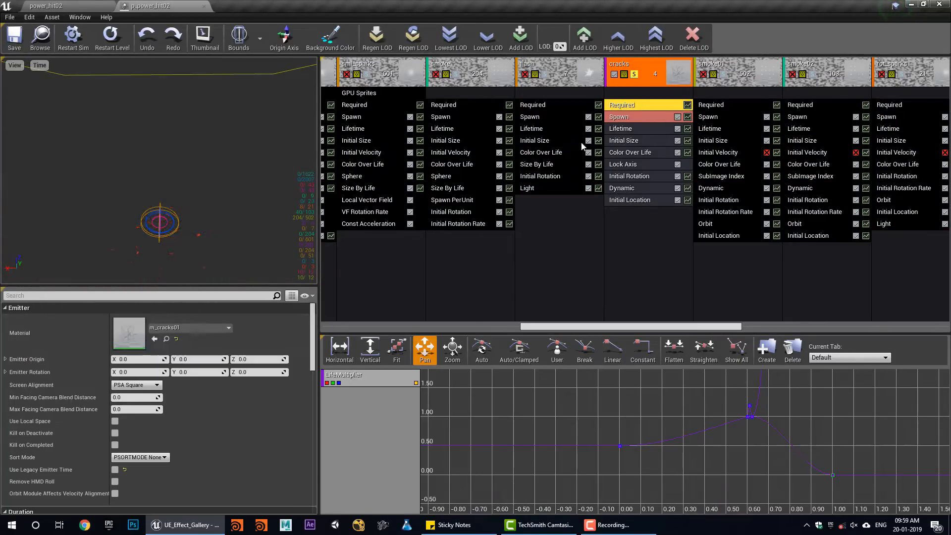
pyautogui.doubleClick(133, 338)
pyautogui.scroll(-3, 500, 254)
pyautogui.moveTo(343, 234); pyautogui.dragTo(472, 276, button='right')
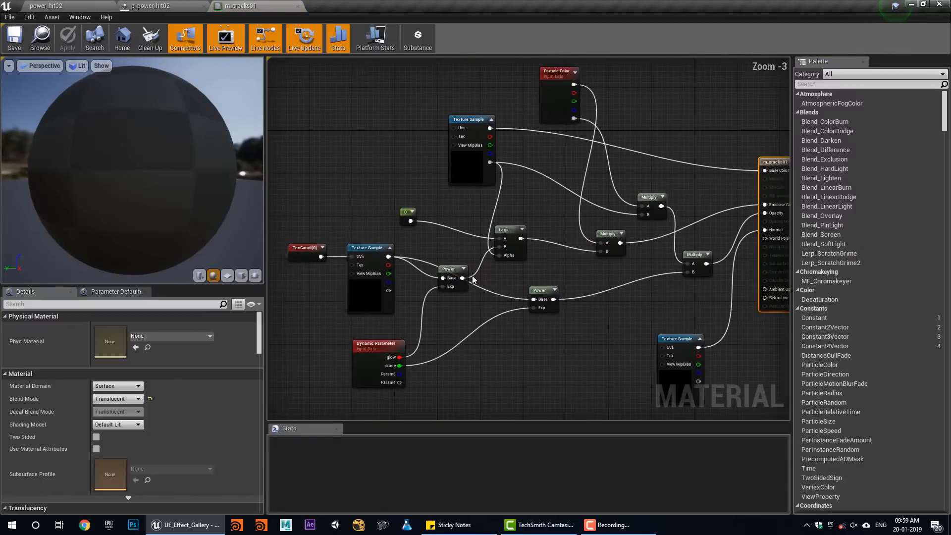
pyautogui.moveTo(399, 274); pyautogui.dragTo(427, 251, button='right')
# Examine the T_Cracks01 and T_cracks01_n textures used in m_cracks01, closing each texture after viewing.
pyautogui.click(492, 147)
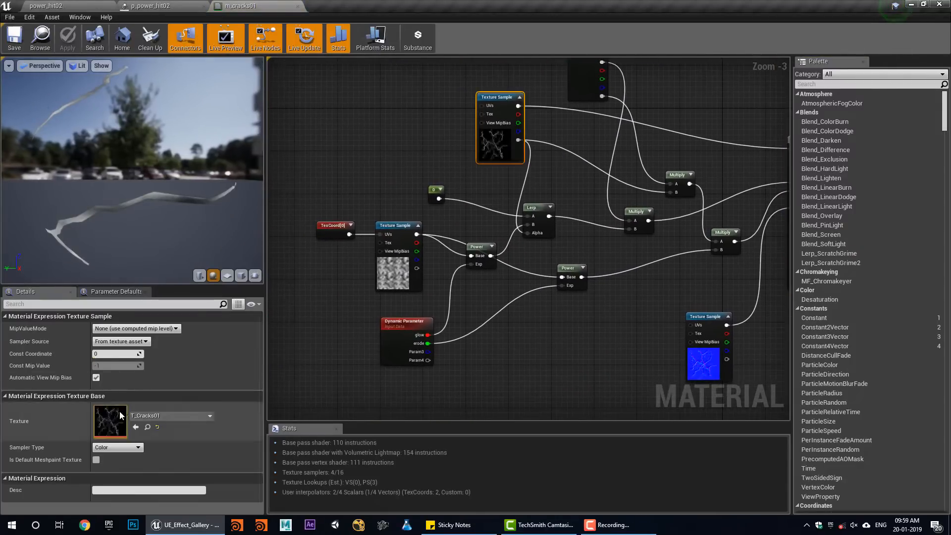
pyautogui.doubleClick(120, 411)
pyautogui.click(391, 6)
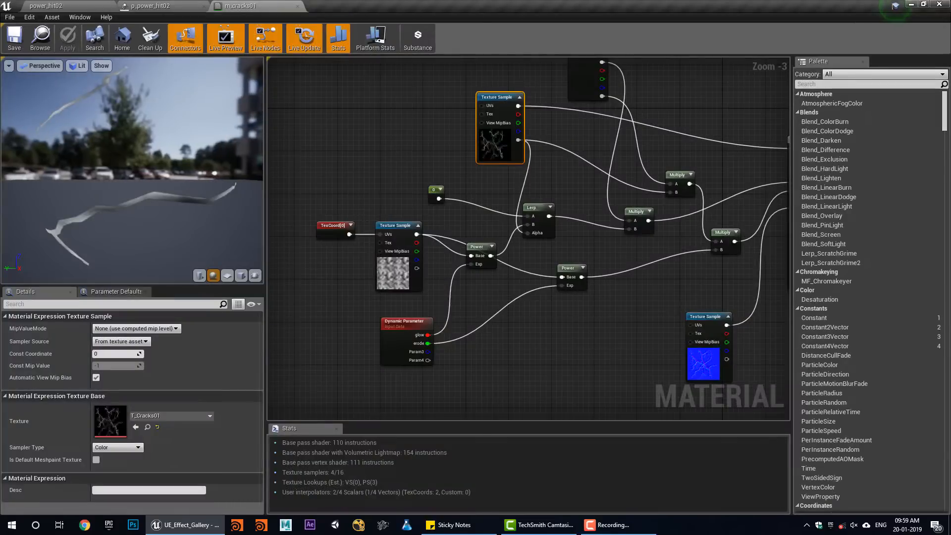
pyautogui.moveTo(522, 305); pyautogui.dragTo(453, 277, button='right')
pyautogui.scroll(1, 454, 278)
pyautogui.click(659, 341)
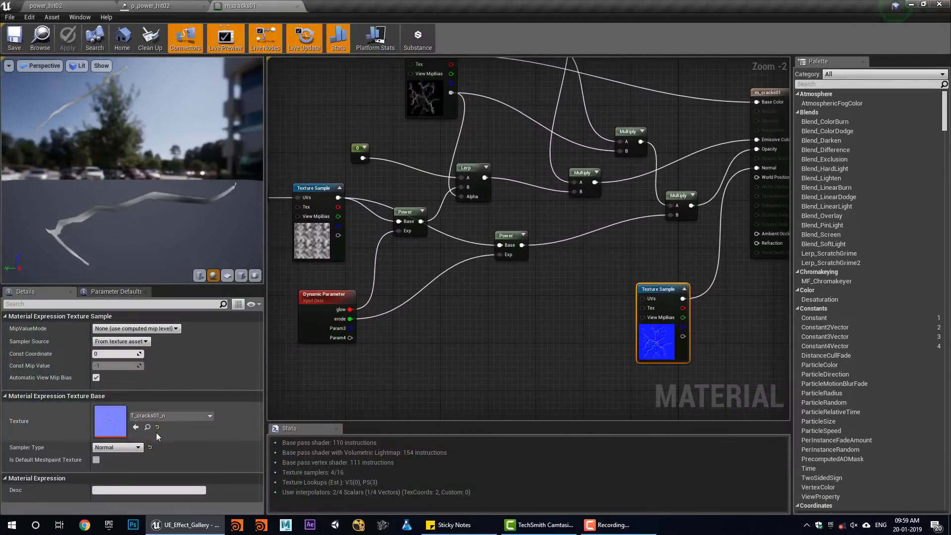
pyautogui.doubleClick(110, 421)
pyautogui.click(391, 6)
# Reposition the Dynamic Parameter node that supplies glow and erode below the Power nodes in the m_cracks01 graph.
pyautogui.scroll(2, 367, 266)
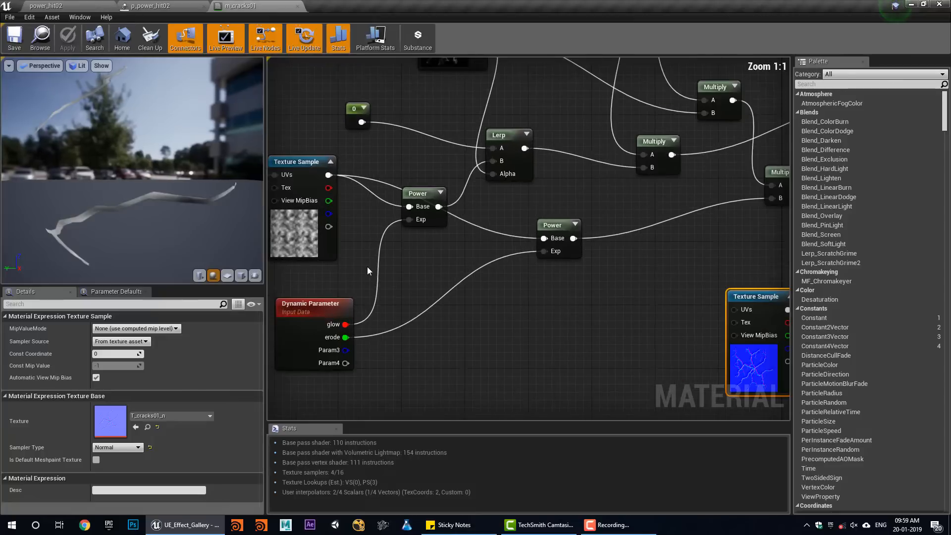
pyautogui.moveTo(367, 266); pyautogui.dragTo(416, 285, button='right')
pyautogui.moveTo(356, 361); pyautogui.dragTo(412, 370)
pyautogui.moveTo(356, 352); pyautogui.dragTo(329, 293, button='right')
pyautogui.moveTo(370, 303); pyautogui.dragTo(354, 326)
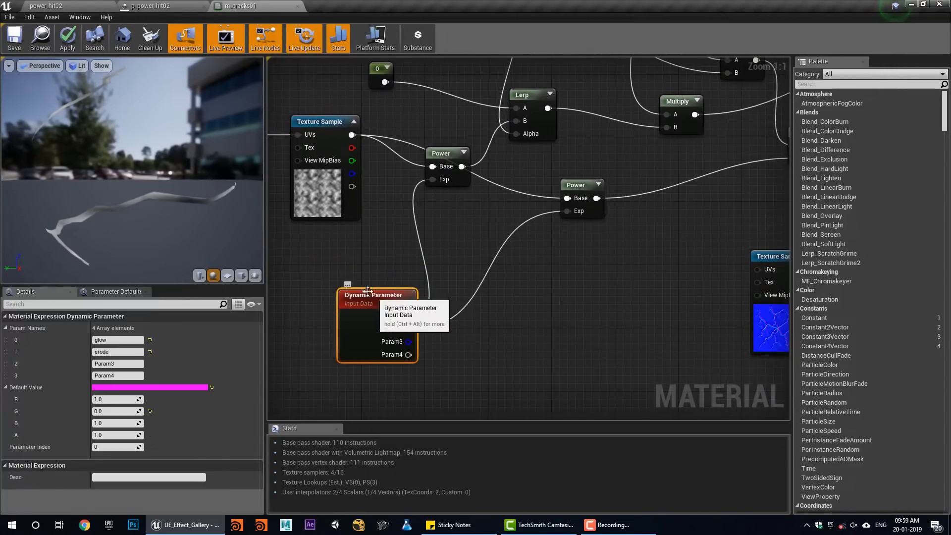
# Trace the t_noise01, glow and erode connections through to Emissive Color and Opacity, then close m_cracks01 without applying changes.
pyautogui.moveTo(376, 311); pyautogui.dragTo(393, 351, button='right')
pyautogui.moveTo(333, 222); pyautogui.dragTo(337, 295, button='right')
pyautogui.click(400, 279)
pyautogui.moveTo(381, 329); pyautogui.dragTo(400, 257, button='right')
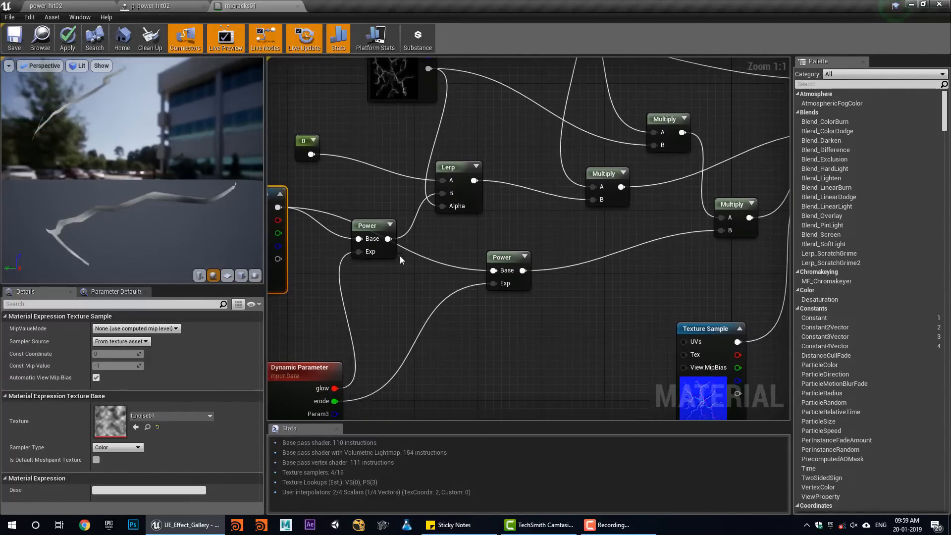
pyautogui.moveTo(578, 220); pyautogui.dragTo(423, 281, button='right')
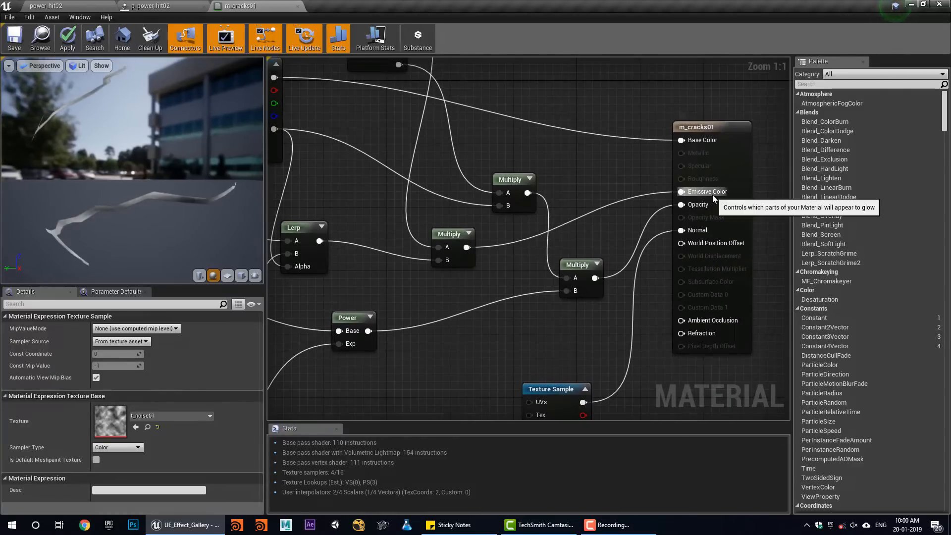
pyautogui.moveTo(377, 302); pyautogui.dragTo(527, 208, button='right')
pyautogui.moveTo(315, 376); pyautogui.dragTo(381, 333, button='right')
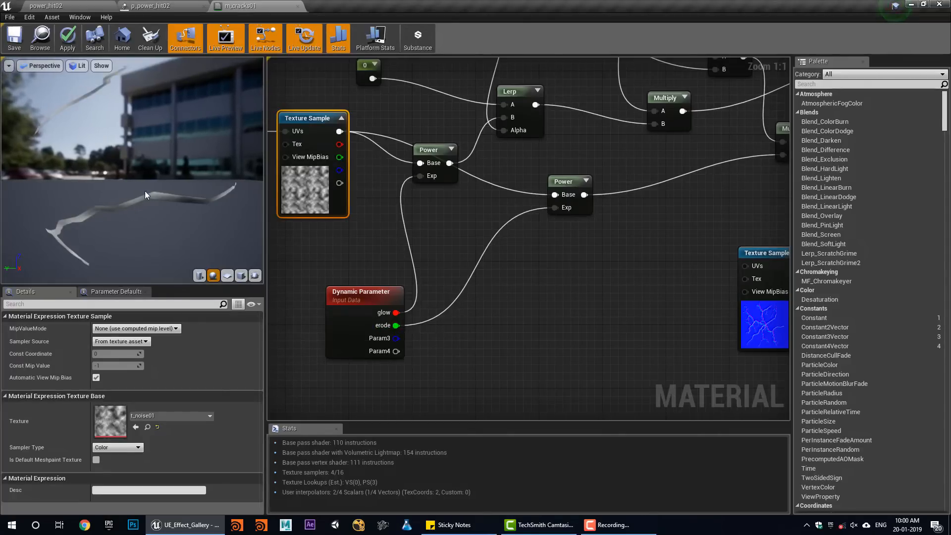
pyautogui.moveTo(429, 325); pyautogui.dragTo(322, 324, button='right')
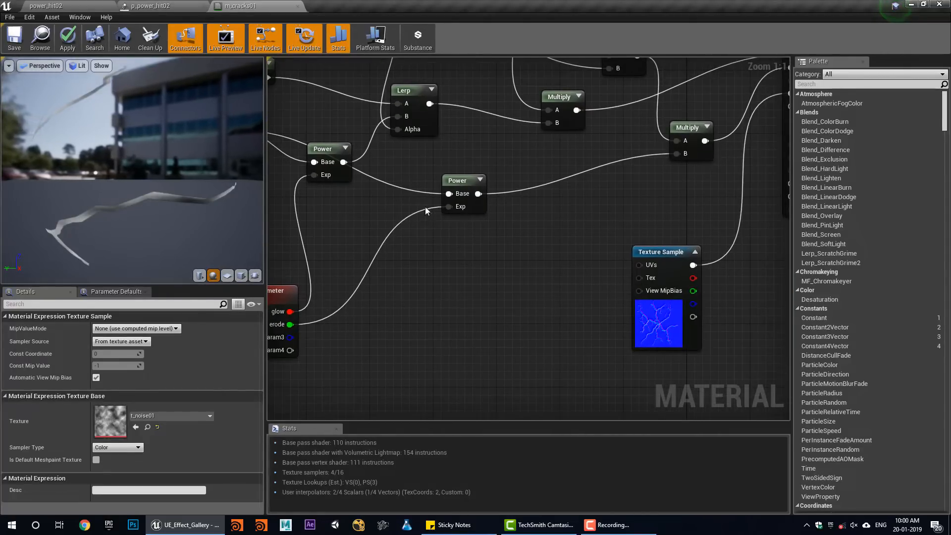
pyautogui.moveTo(494, 195); pyautogui.dragTo(365, 274, button='right')
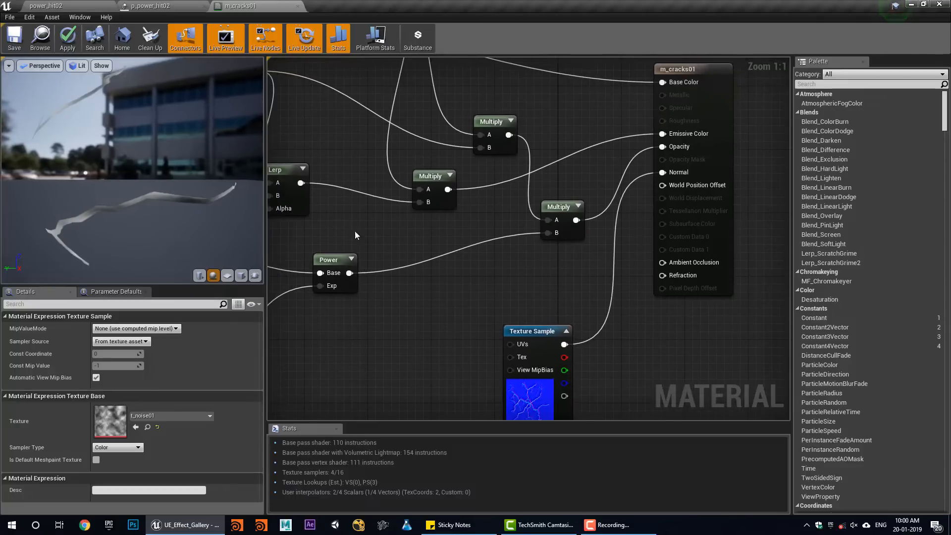
pyautogui.click(297, 6)
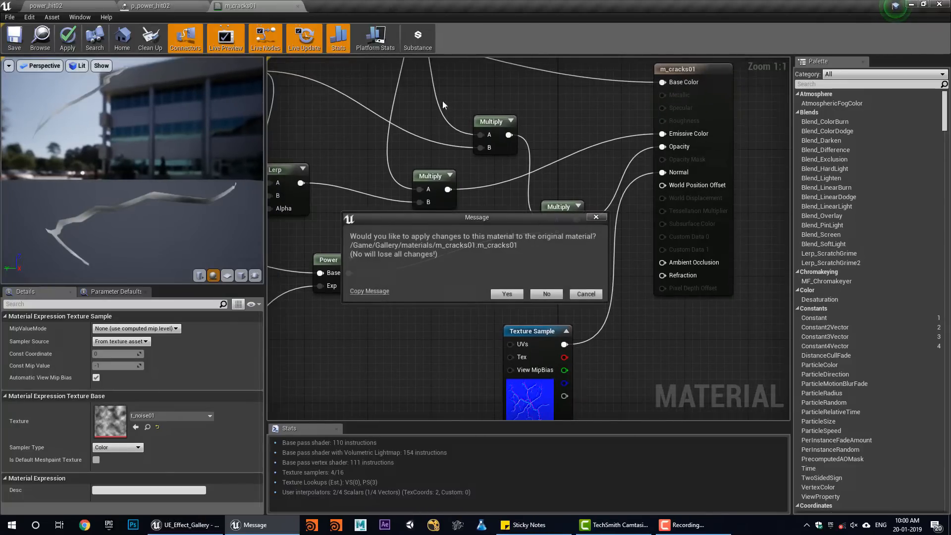
pyautogui.click(546, 293)
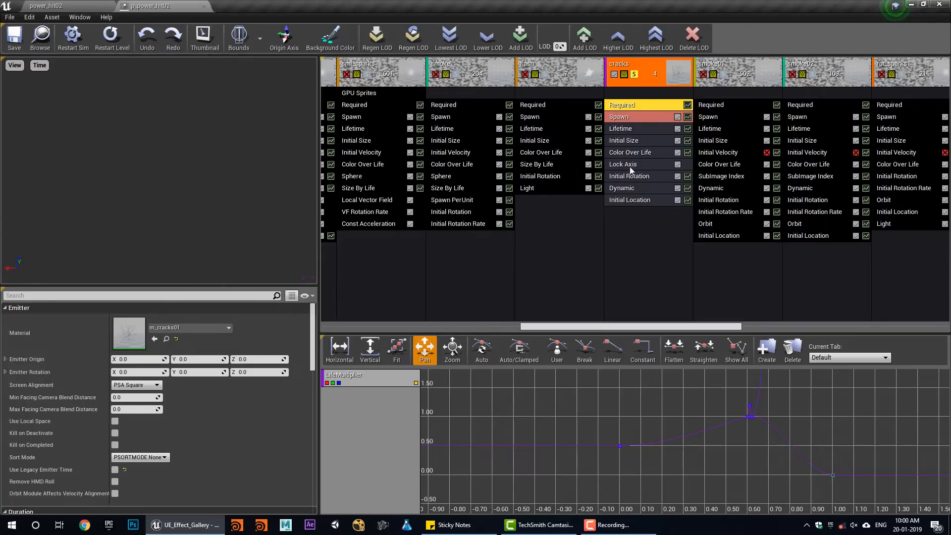
# Examine the parameter curve points in the cracks emitter's Dynamic module.
pyautogui.click(638, 191)
pyautogui.scroll(-10, 147, 362)
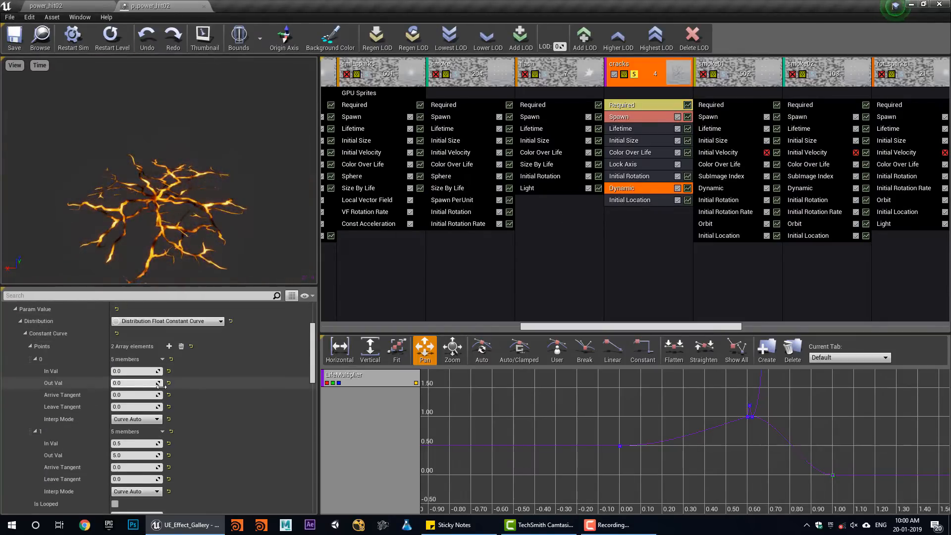
pyautogui.scroll(-10, 163, 390)
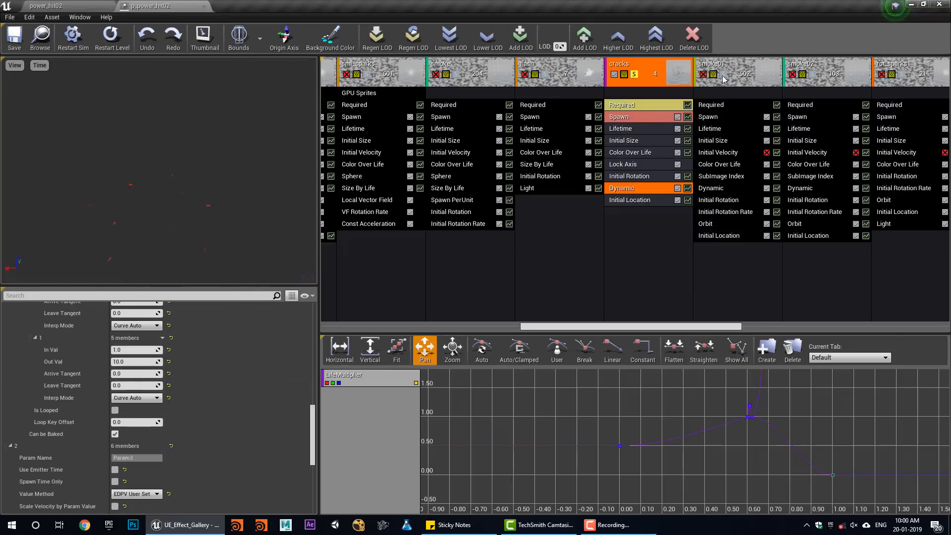
# Switch the solo preview from cracks to smoke01 and examine its Orbit module's offset and rotation rate settings.
pyautogui.click(635, 75)
pyautogui.click(724, 74)
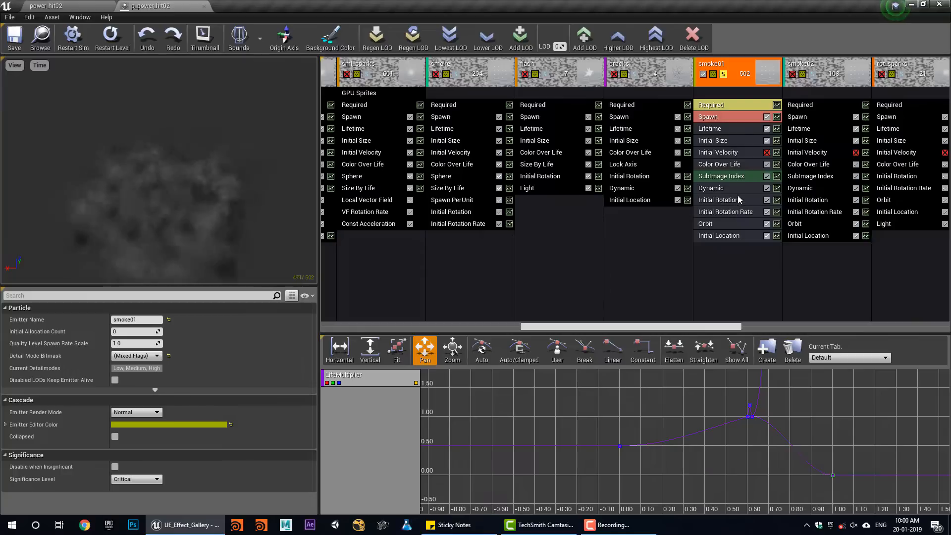
pyautogui.click(777, 225)
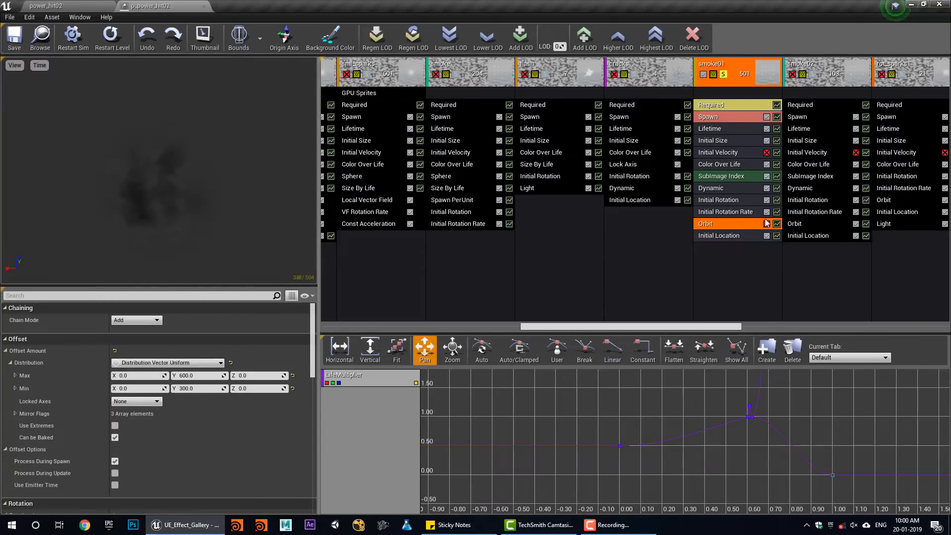
pyautogui.scroll(-10, 221, 409)
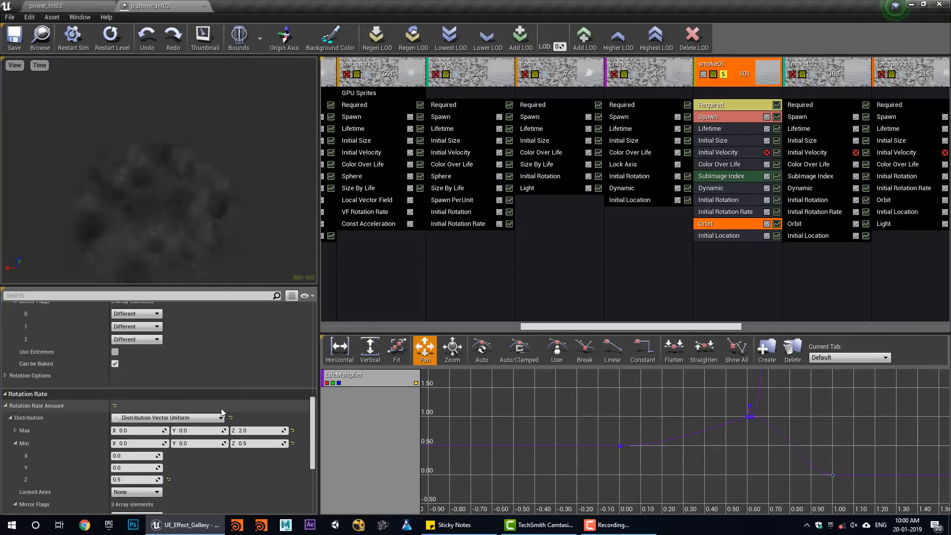
# Switch the solo preview from smoke01 to smoke02.
pyautogui.click(725, 75)
pyautogui.click(813, 74)
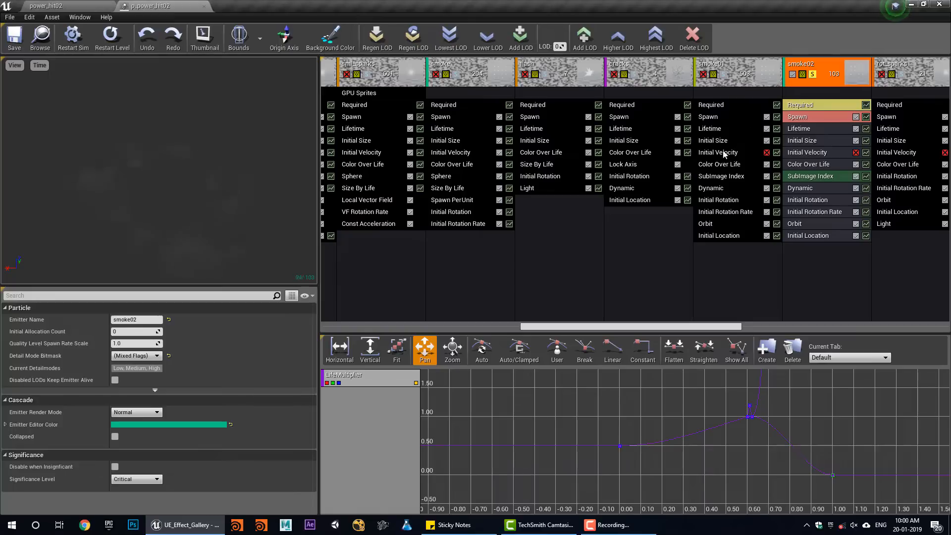
# Switch the solo preview from smoke02 to rot_sparks, examine its Orbit and Light module settings, and end the solo preview.
pyautogui.click(813, 74)
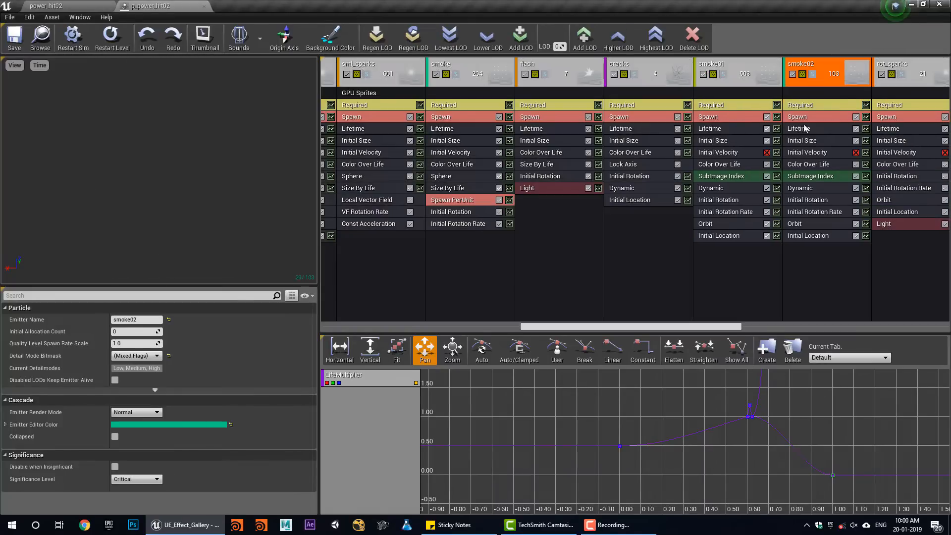
pyautogui.moveTo(738, 330); pyautogui.dragTo(853, 328)
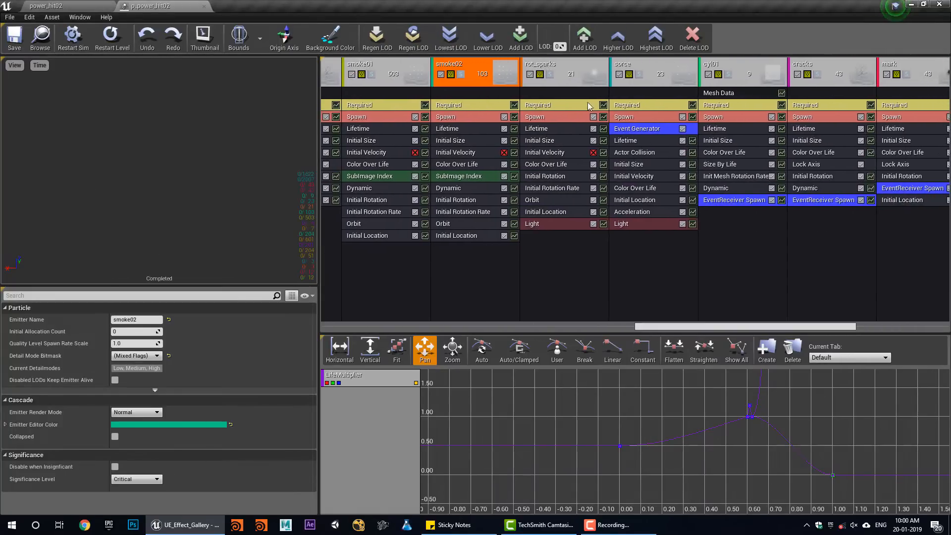
pyautogui.click(550, 75)
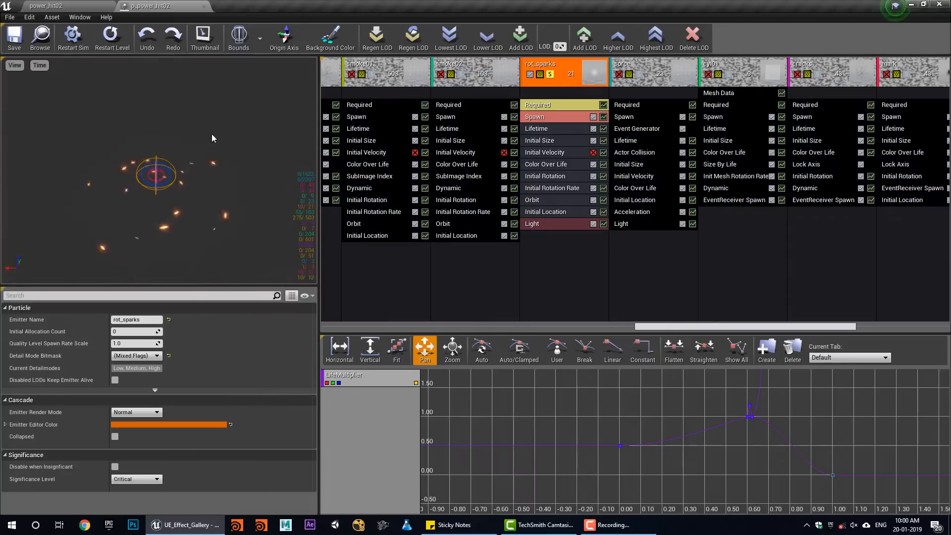
pyautogui.click(572, 203)
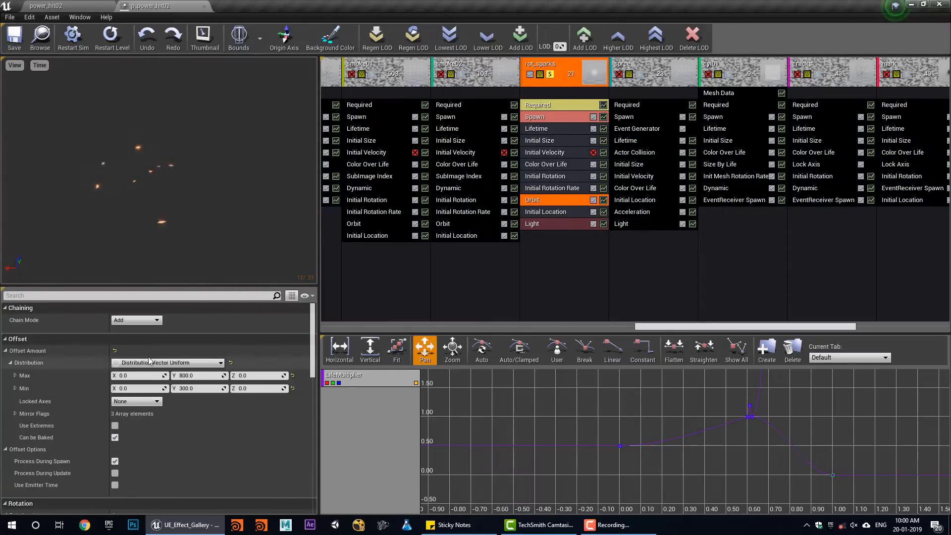
pyautogui.scroll(-5, 216, 382)
pyautogui.scroll(3, 226, 349)
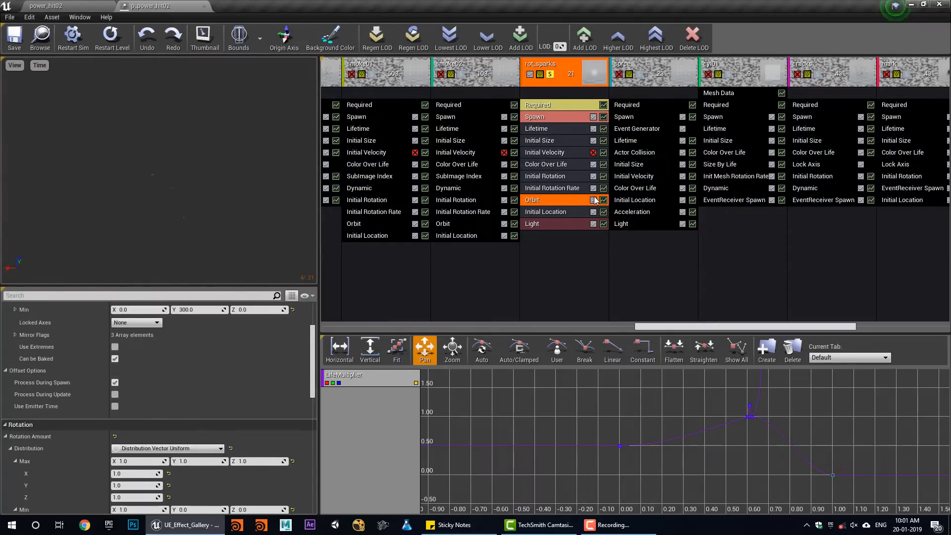
pyautogui.click(542, 225)
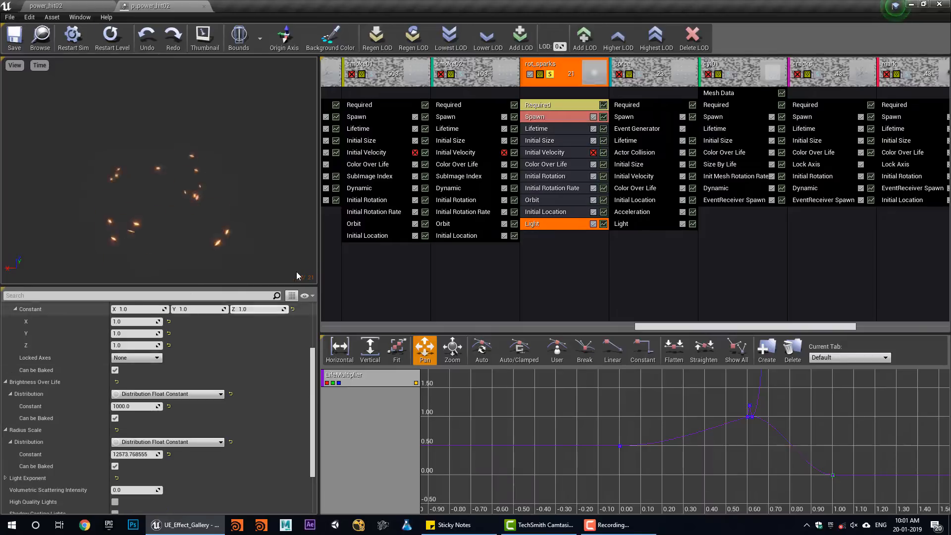
pyautogui.click(549, 75)
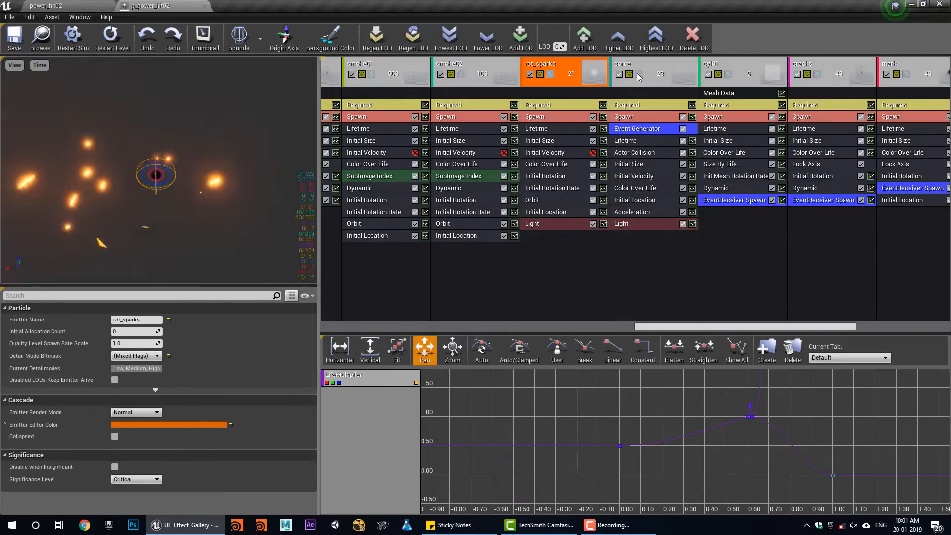
# Switch to the power_hit02 level, play it to watch the complete effect, and stop playback.
pyautogui.moveTo(668, 329); pyautogui.dragTo(622, 327)
pyautogui.click(103, 5)
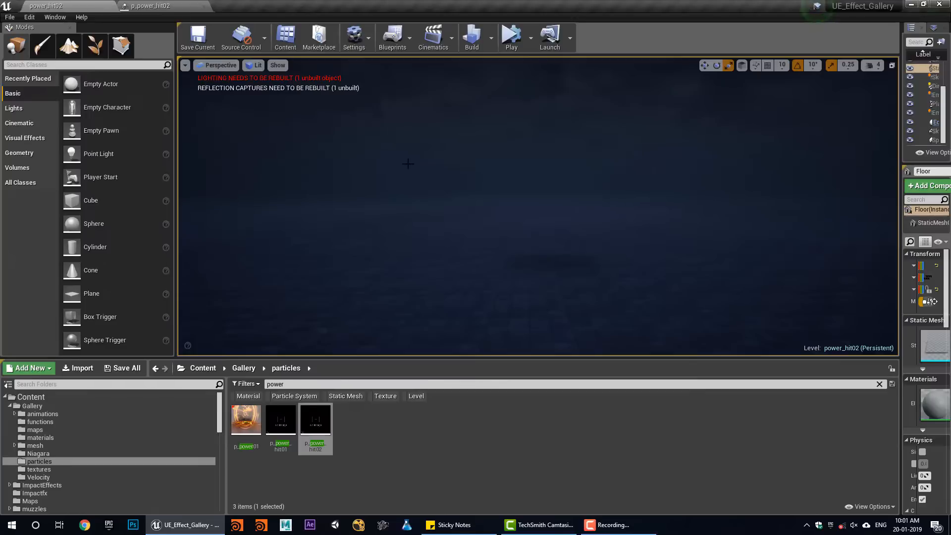
pyautogui.click(511, 36)
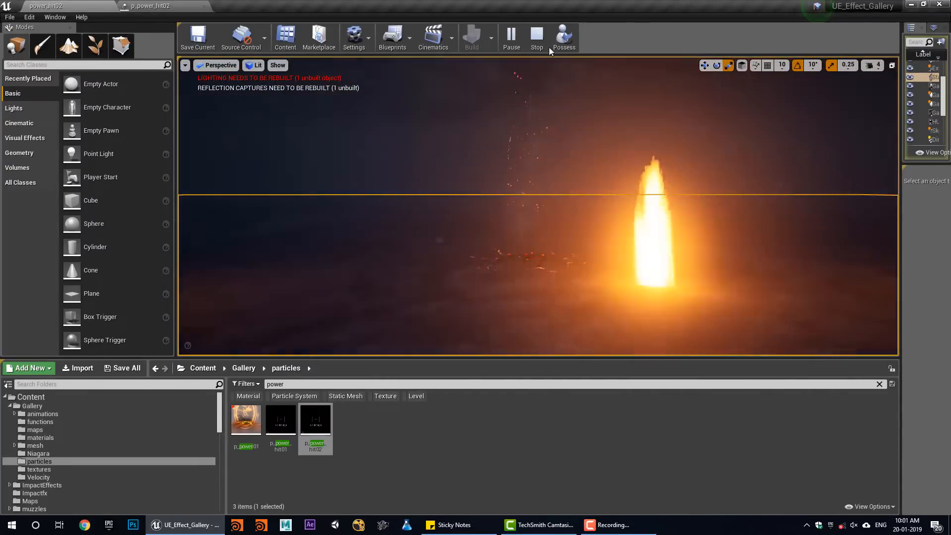
pyautogui.click(536, 39)
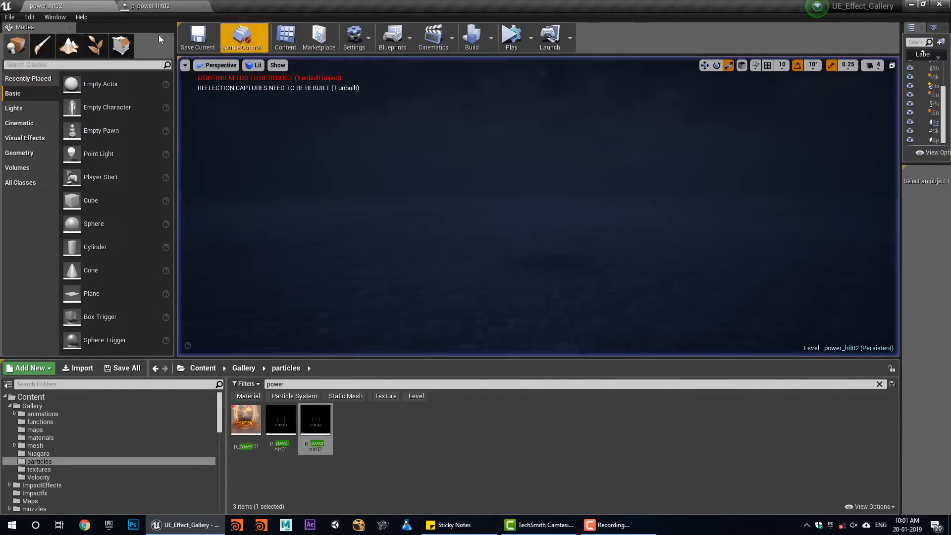
# Return to the p_power_hit02 particle system, preview the sorce emitter in solo, and restore the preview of all emitters.
pyautogui.click(151, 6)
pyautogui.moveTo(634, 330); pyautogui.dragTo(770, 331)
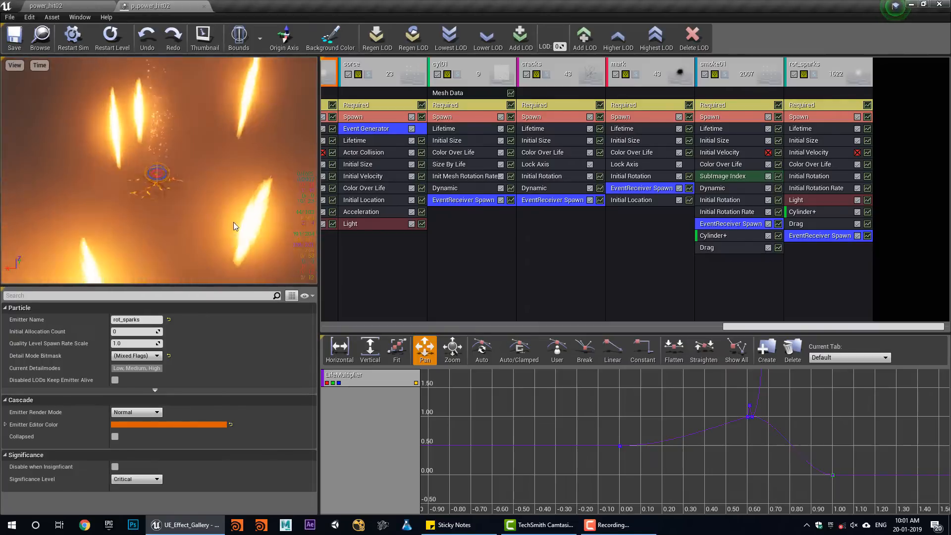
pyautogui.click(368, 75)
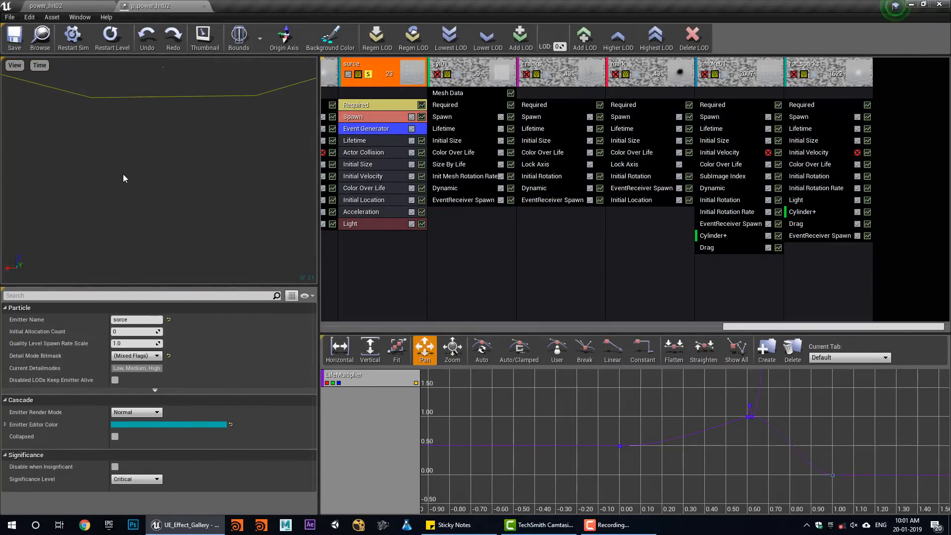
pyautogui.moveTo(210, 133); pyautogui.dragTo(194, 244)
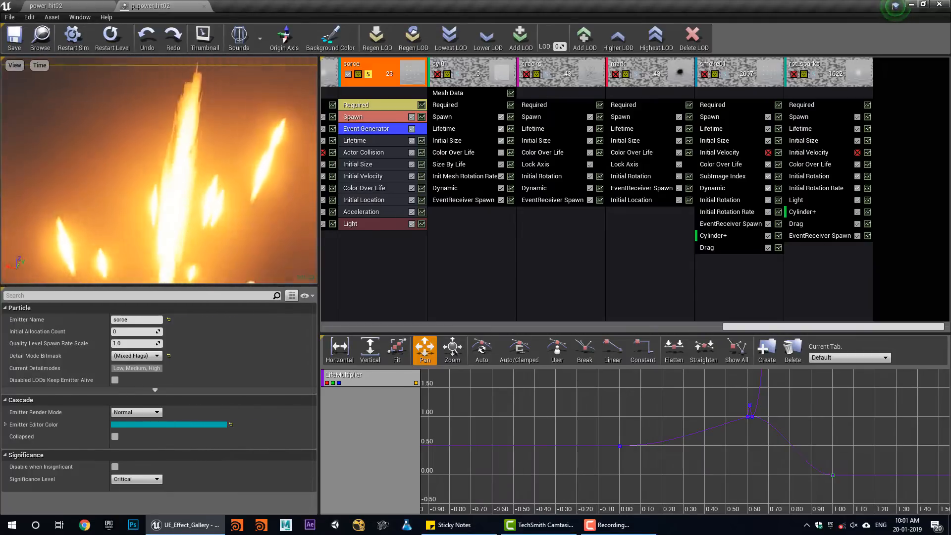
pyautogui.click(368, 75)
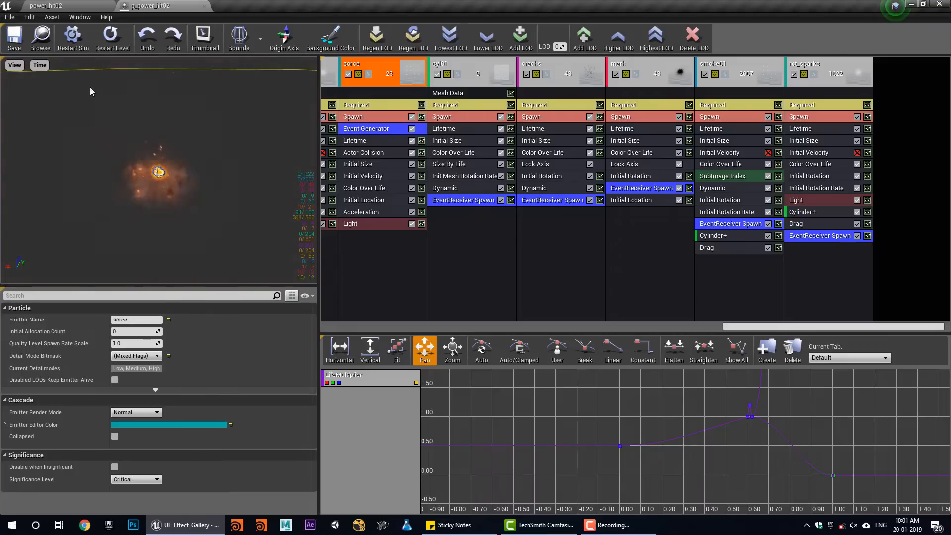
# Show the Geometry mesh in the particle preview viewport.
pyautogui.click(17, 67)
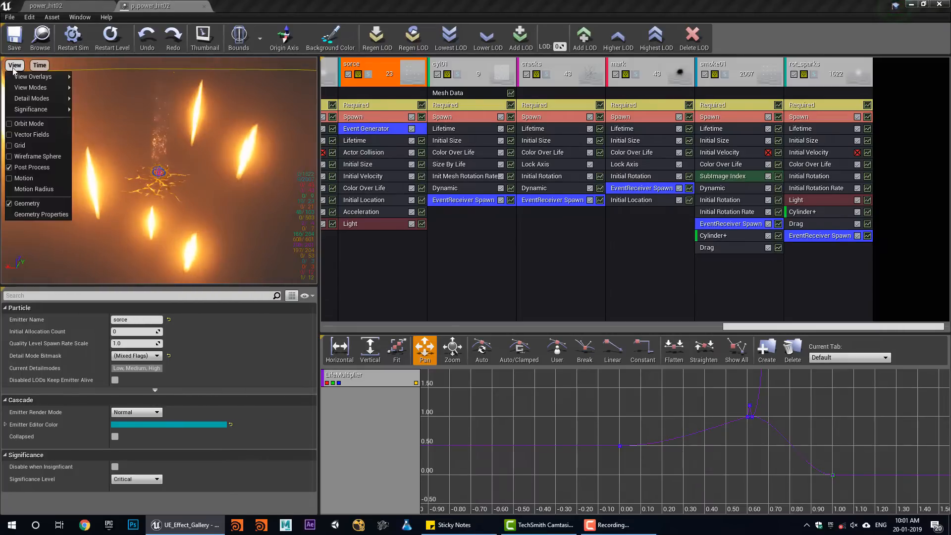
pyautogui.click(43, 200)
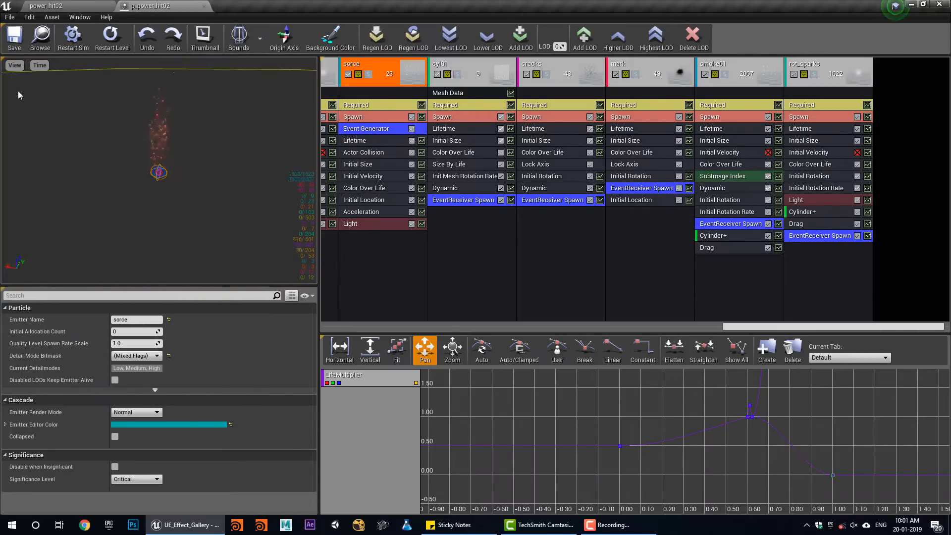
pyautogui.click(24, 205)
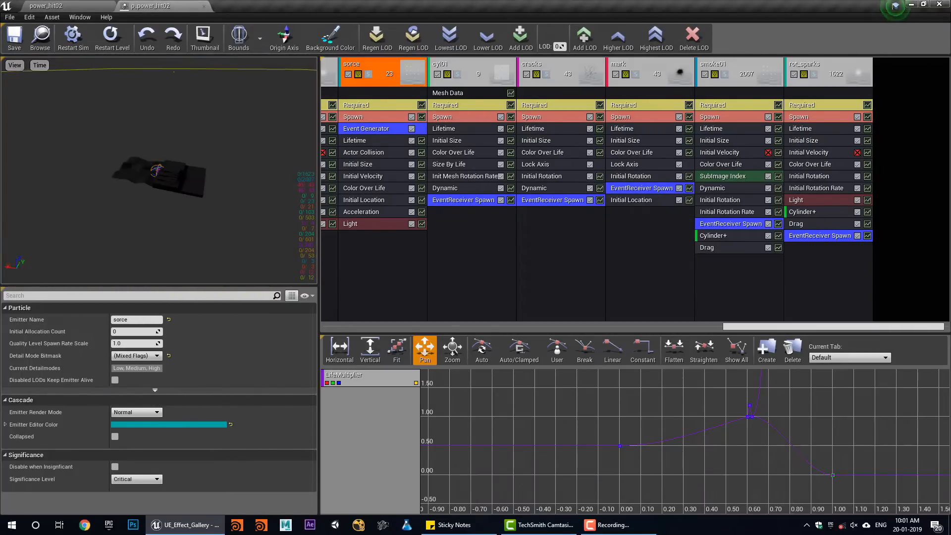
pyautogui.moveTo(124, 209); pyautogui.dragTo(183, 201)
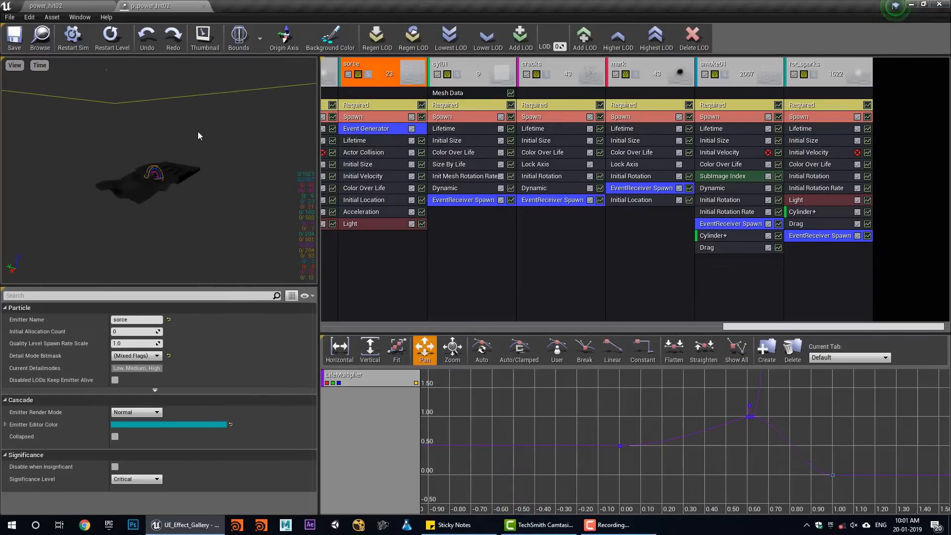
# Restart the effect in the level and examine how its particles hit the preview geometry from several angles.
pyautogui.click(110, 37)
pyautogui.moveTo(148, 236); pyautogui.dragTo(179, 230)
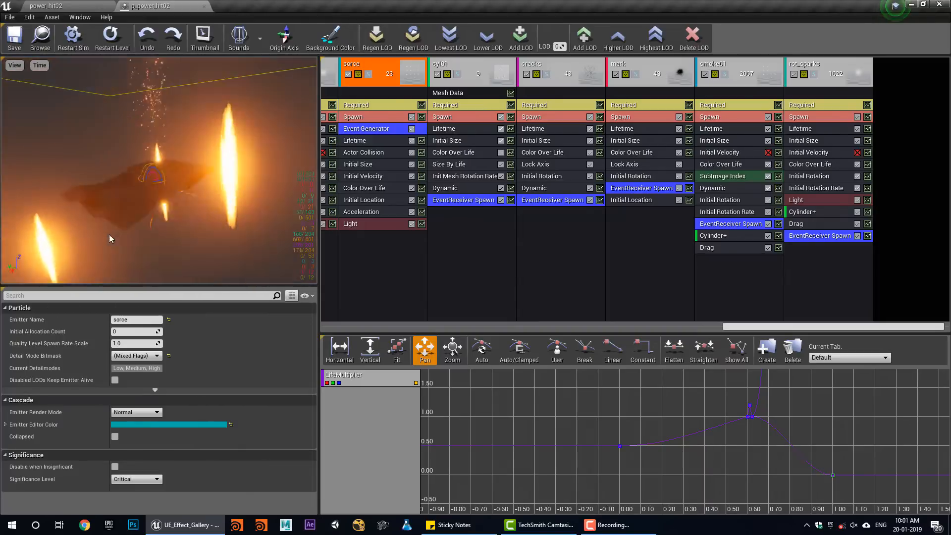
pyautogui.moveTo(109, 234); pyautogui.dragTo(50, 233)
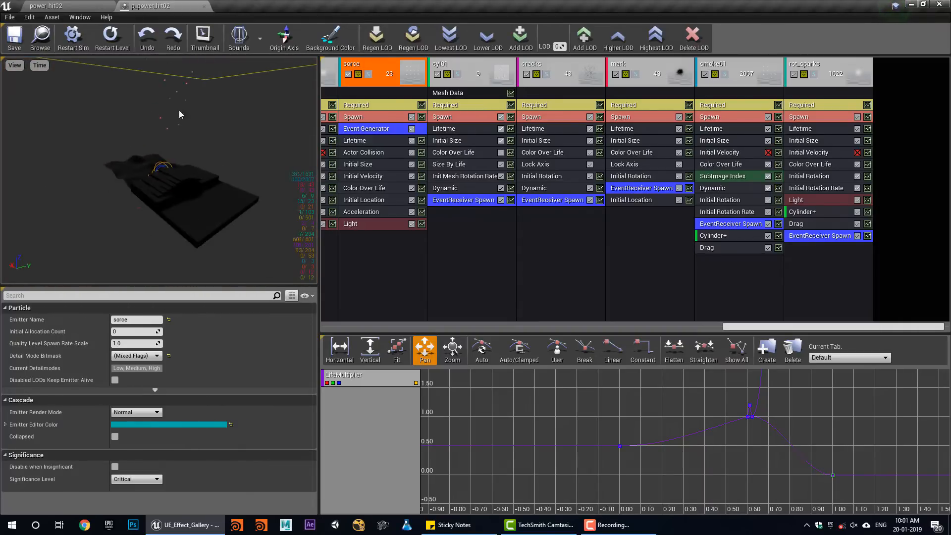
pyautogui.click(116, 42)
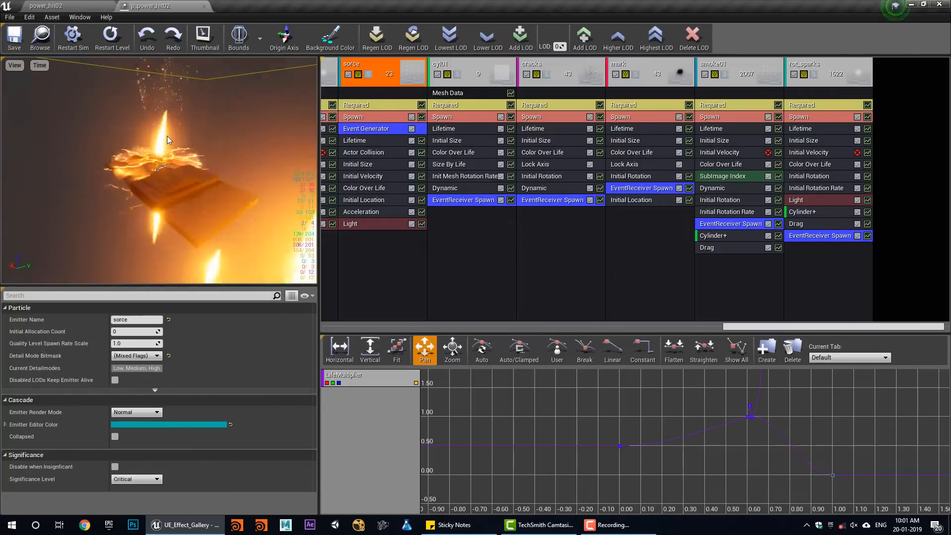
pyautogui.moveTo(117, 177); pyautogui.dragTo(97, 172)
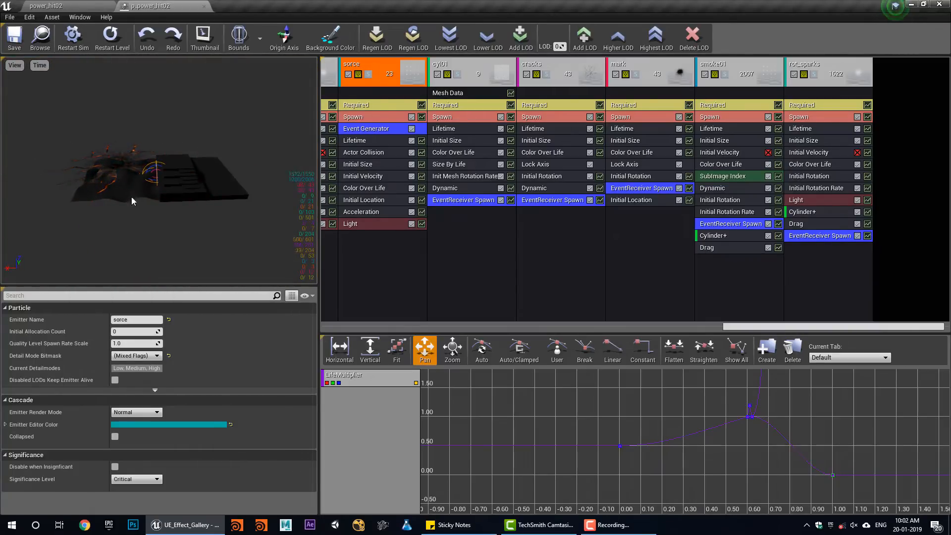
# Preview sorce in solo, examine its Light, Event Generator and Actor Collision settings, and end the solo preview.
pyautogui.click(368, 74)
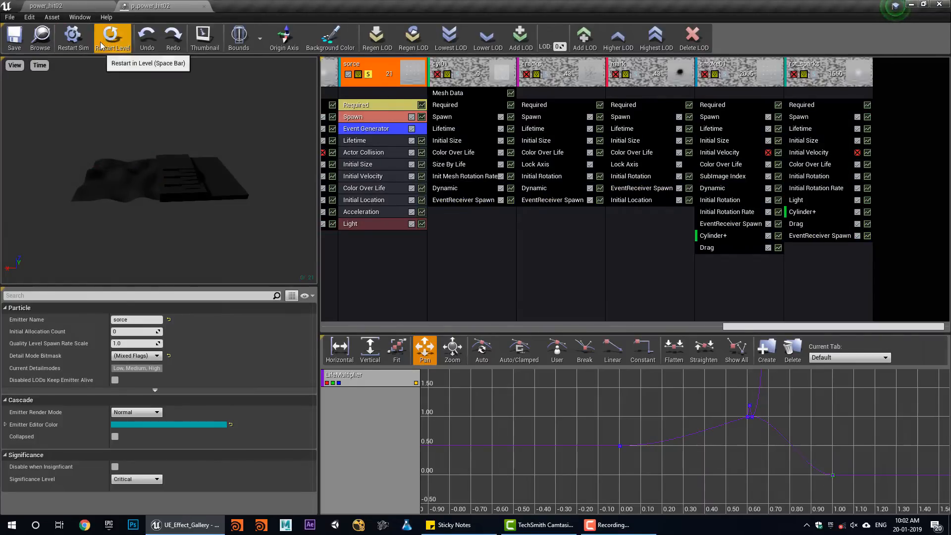
pyautogui.scroll(-4, 193, 156)
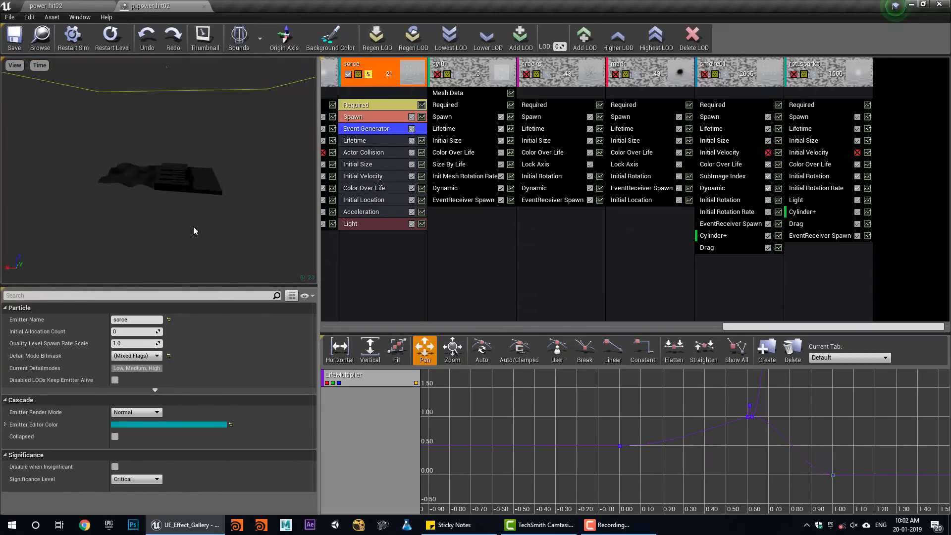
pyautogui.click(376, 223)
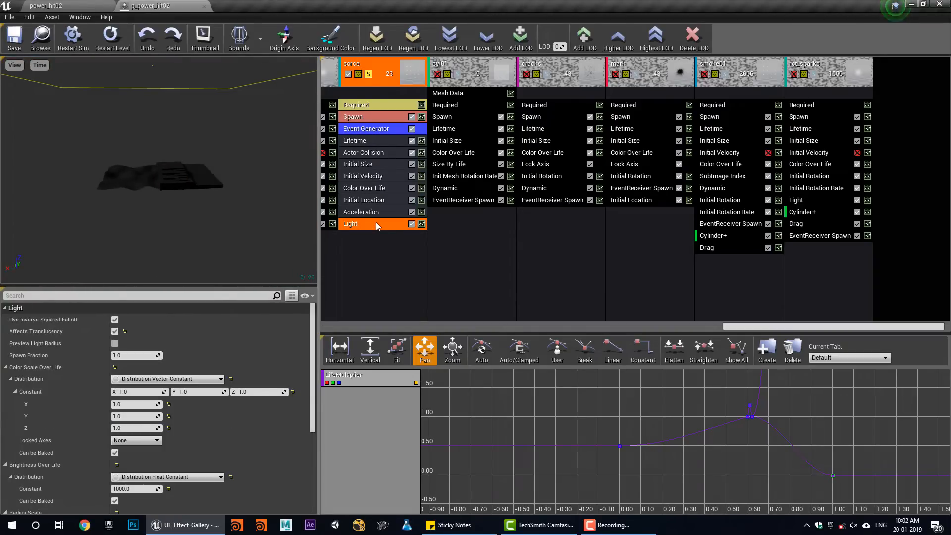
pyautogui.click(358, 129)
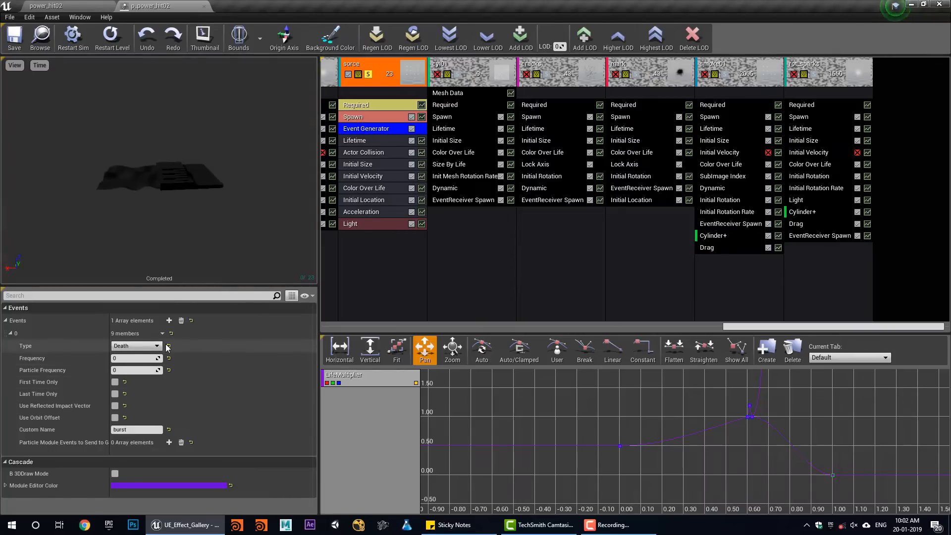
pyautogui.click(364, 152)
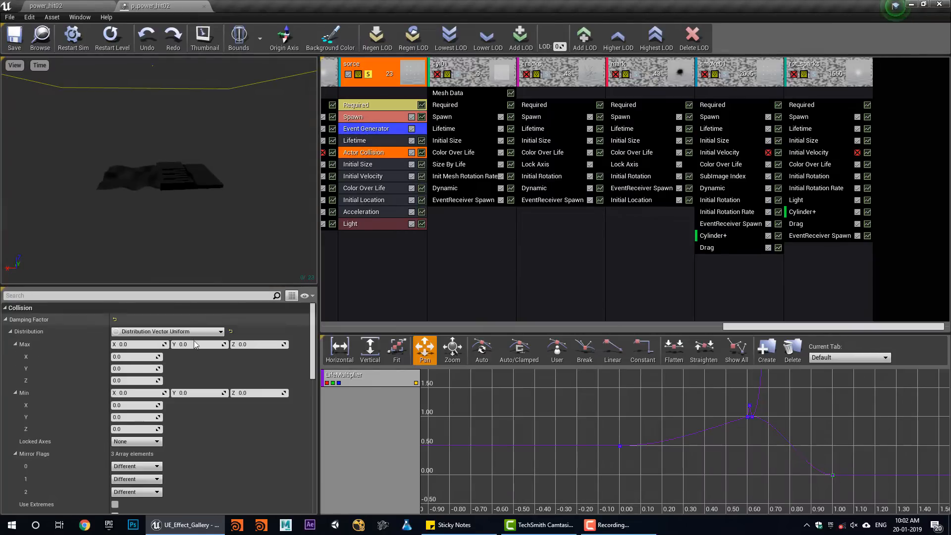
pyautogui.scroll(-8, 210, 428)
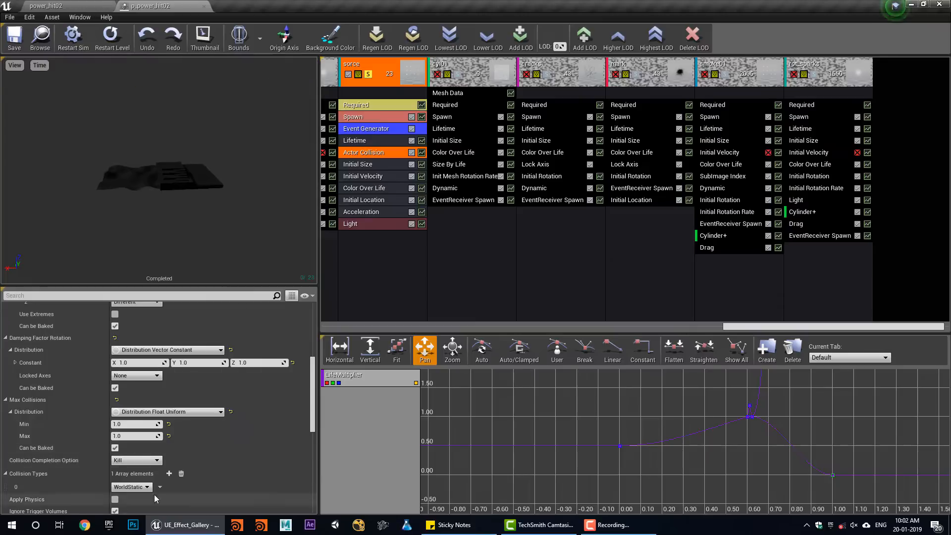
pyautogui.click(364, 129)
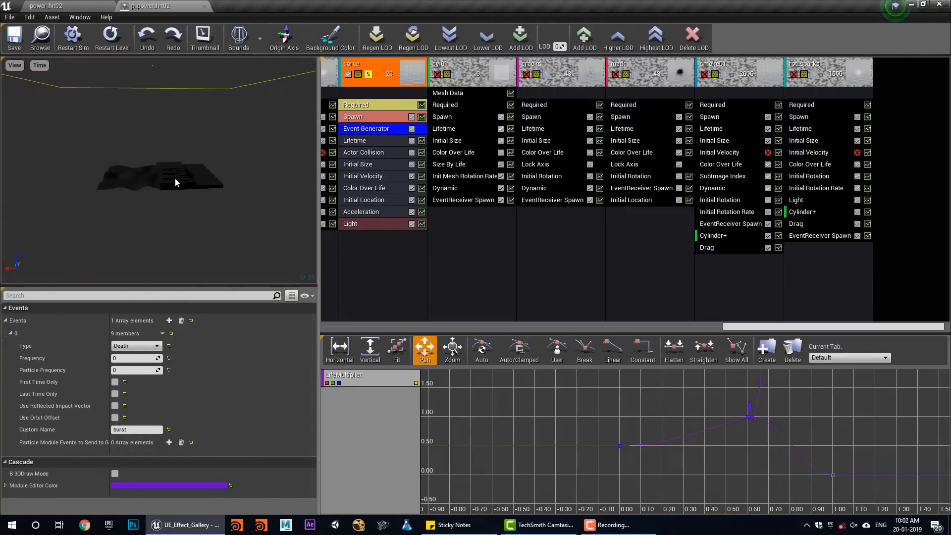
pyautogui.click(368, 75)
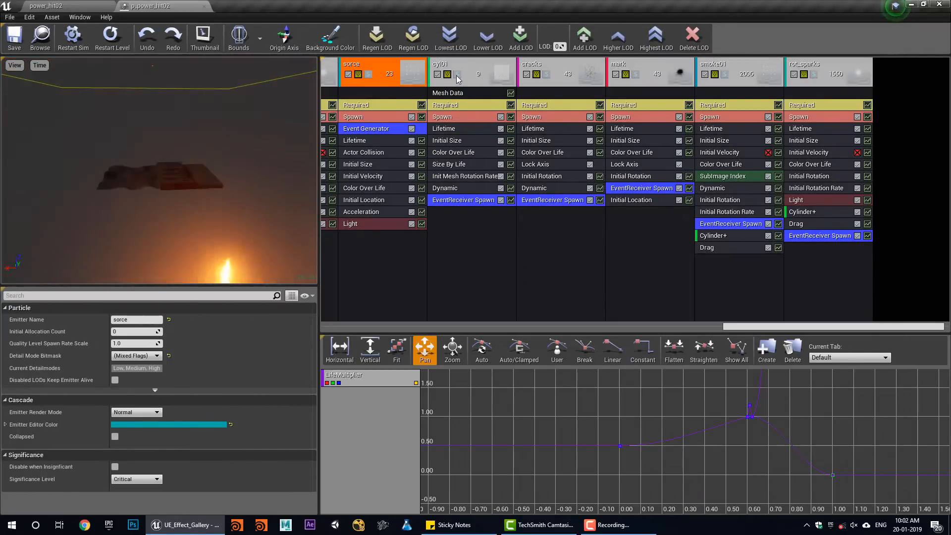
# Preview sorce and cyl01 together in solo and examine cyl01's EventReceiver Spawn count and event source settings.
pyautogui.click(369, 74)
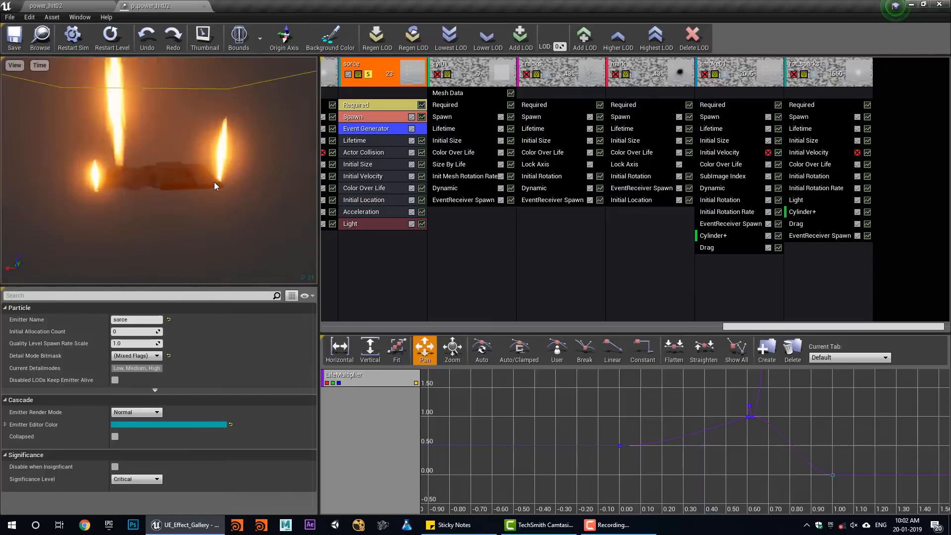
pyautogui.click(457, 74)
pyautogui.click(464, 200)
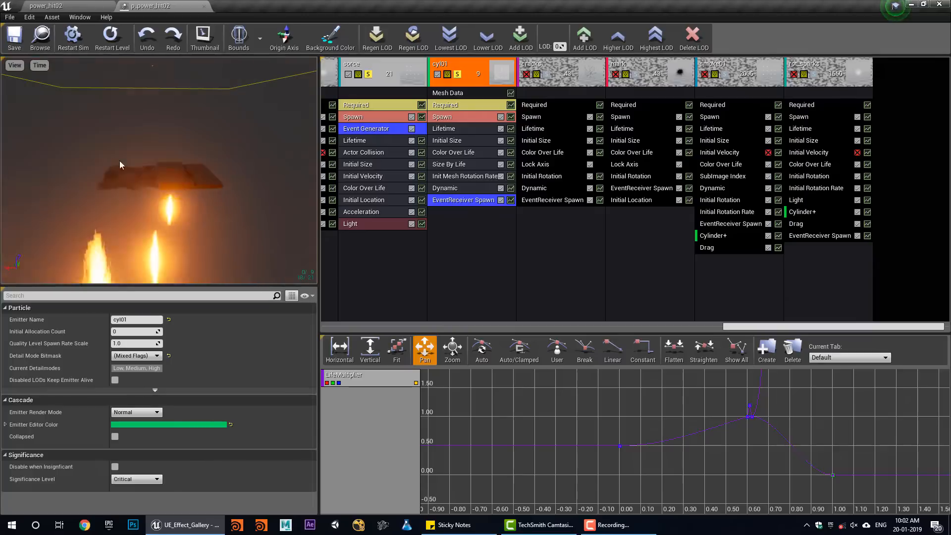
pyautogui.click(469, 201)
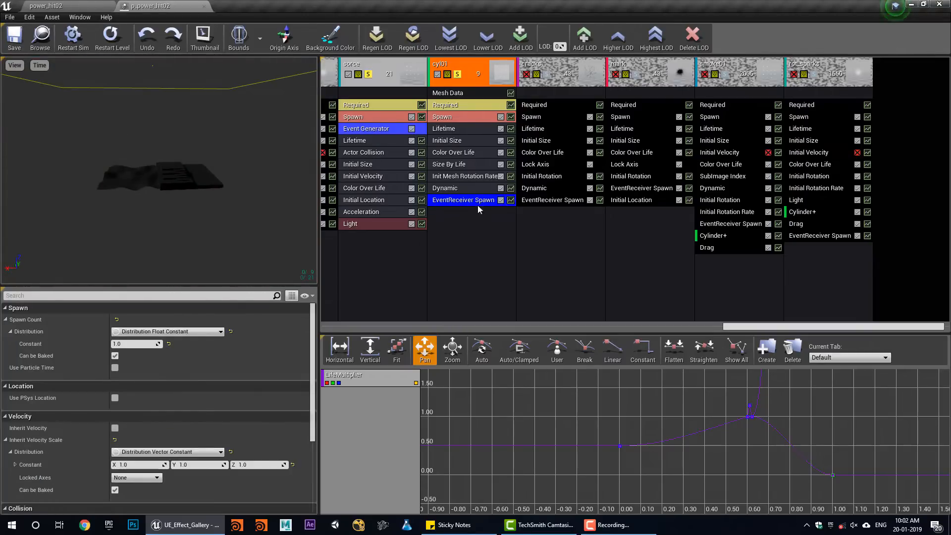
pyautogui.scroll(-5, 141, 459)
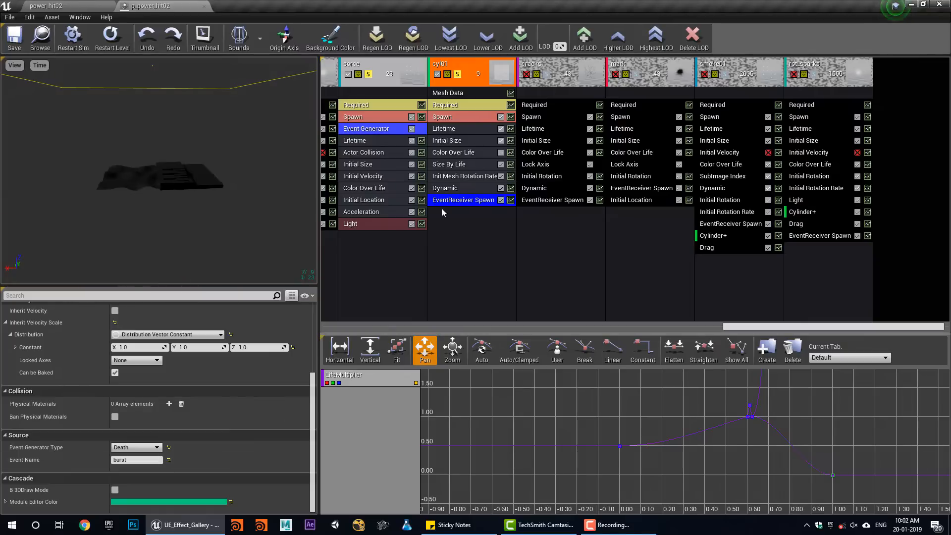
pyautogui.scroll(5, 160, 357)
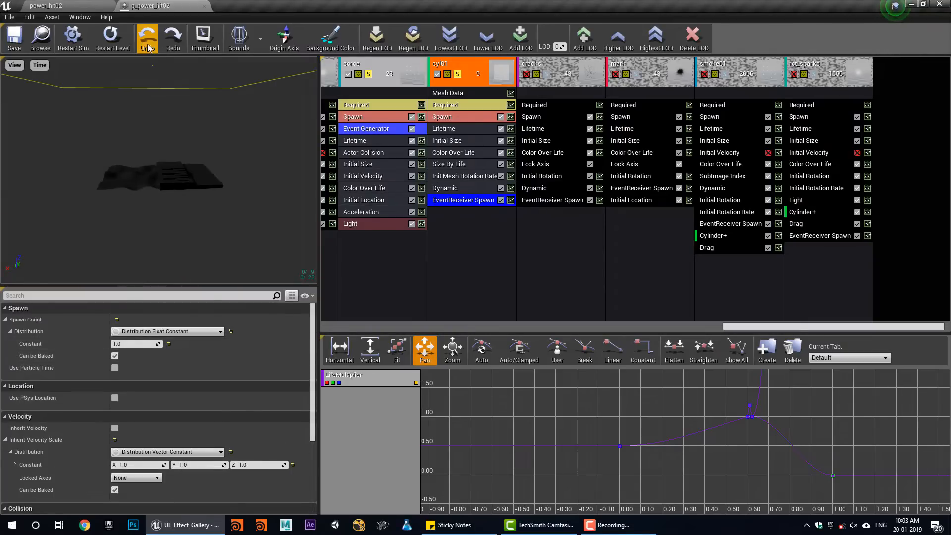
# Examine cyl01's Size By Life settings, replay the effect from several angles, and toggle cyl01's solo preview off and on.
pyautogui.click(455, 167)
pyautogui.click(110, 45)
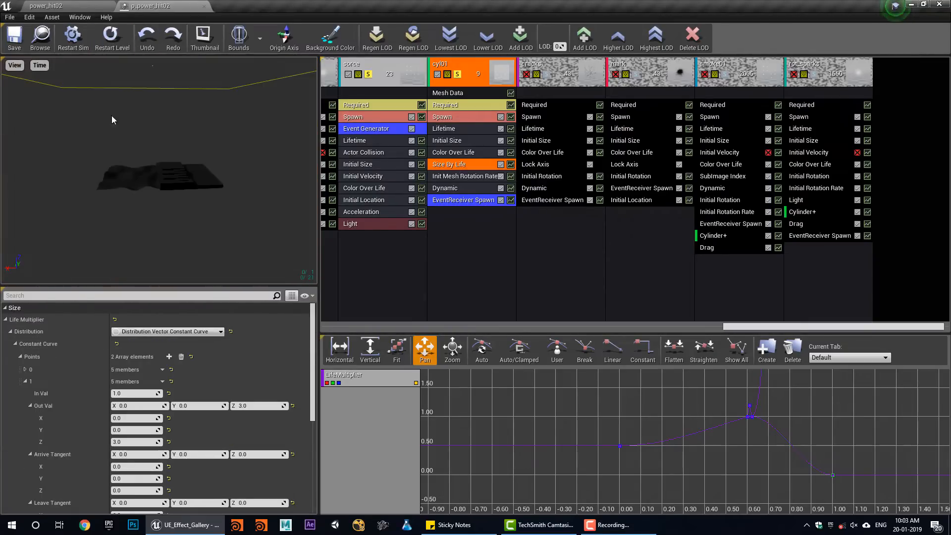
pyautogui.moveTo(162, 200); pyautogui.dragTo(233, 218)
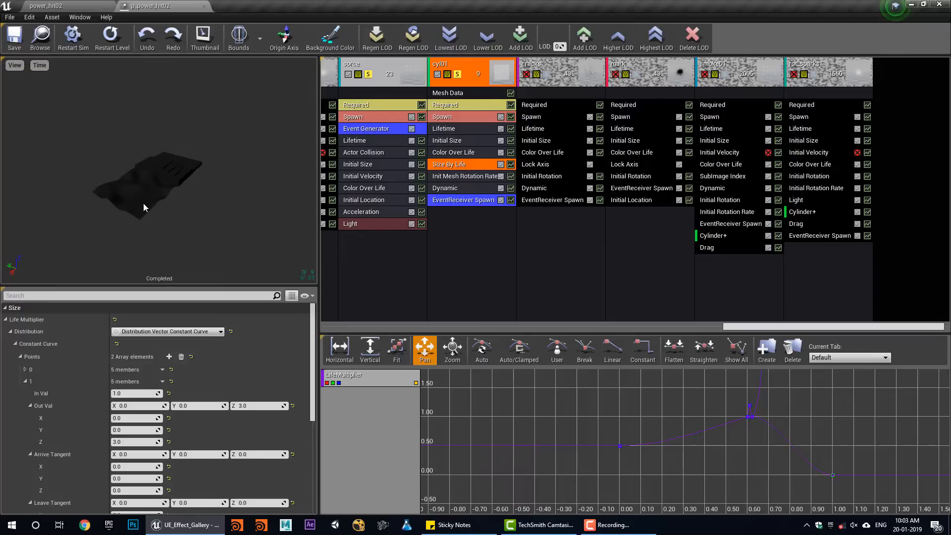
pyautogui.moveTo(143, 208); pyautogui.dragTo(126, 207)
pyautogui.moveTo(108, 172); pyautogui.dragTo(114, 172)
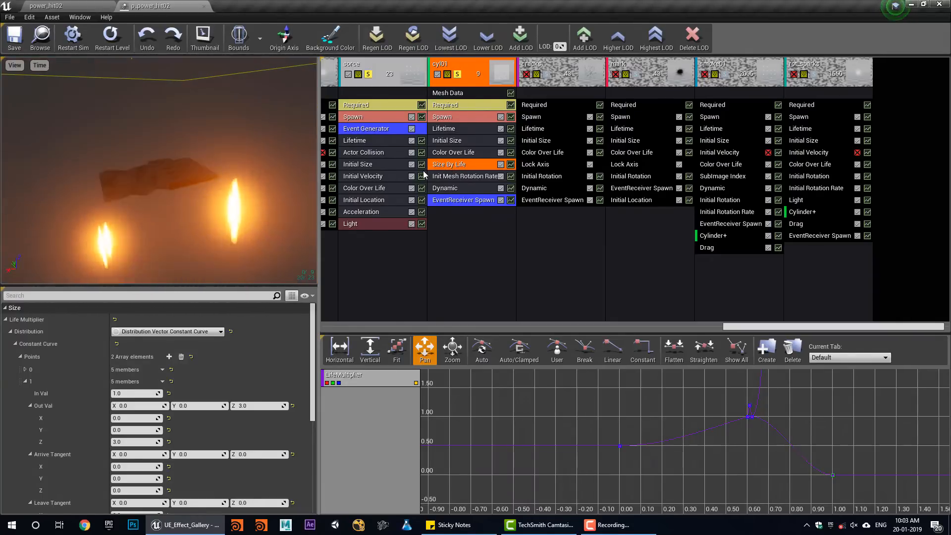
pyautogui.click(457, 73)
pyautogui.click(505, 79)
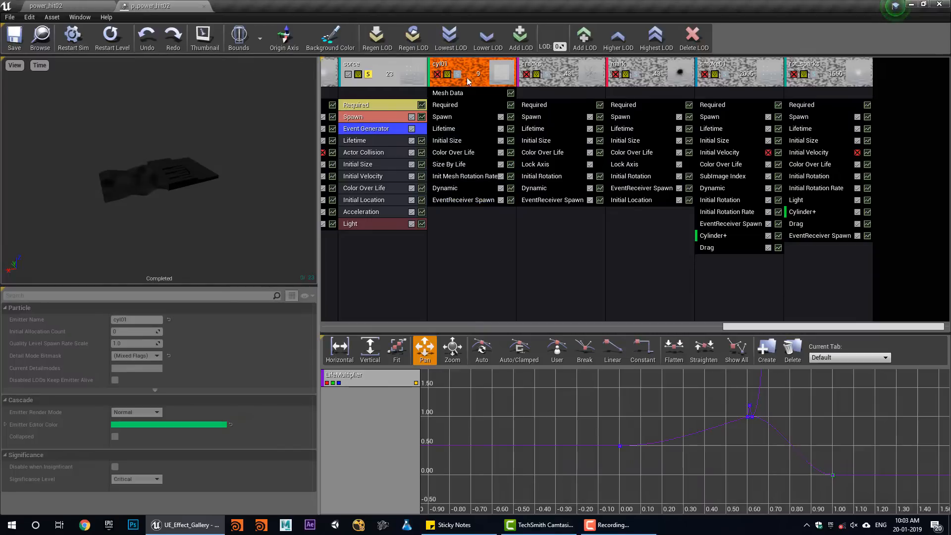
pyautogui.click(458, 75)
# Add the cracks emitter to the solo preview and examine its particles on the preview mesh from several angles.
pyautogui.click(545, 74)
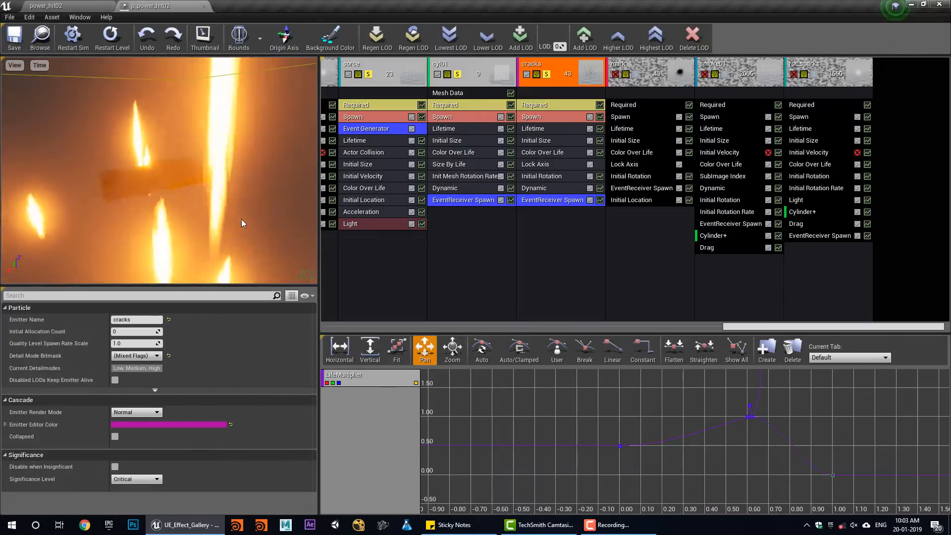
pyautogui.moveTo(187, 173); pyautogui.dragTo(166, 117)
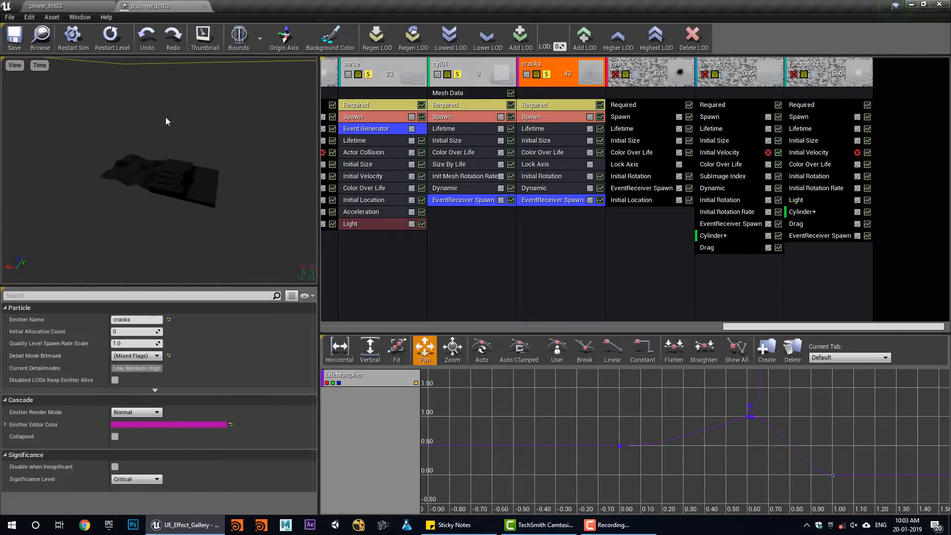
pyautogui.click(114, 50)
pyautogui.moveTo(183, 214); pyautogui.dragTo(163, 211)
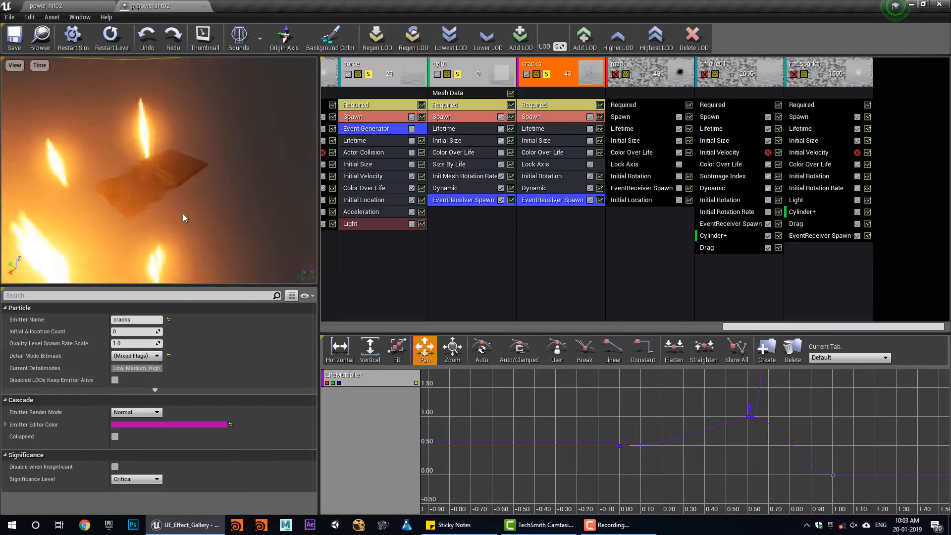
pyautogui.moveTo(162, 183); pyautogui.dragTo(191, 171)
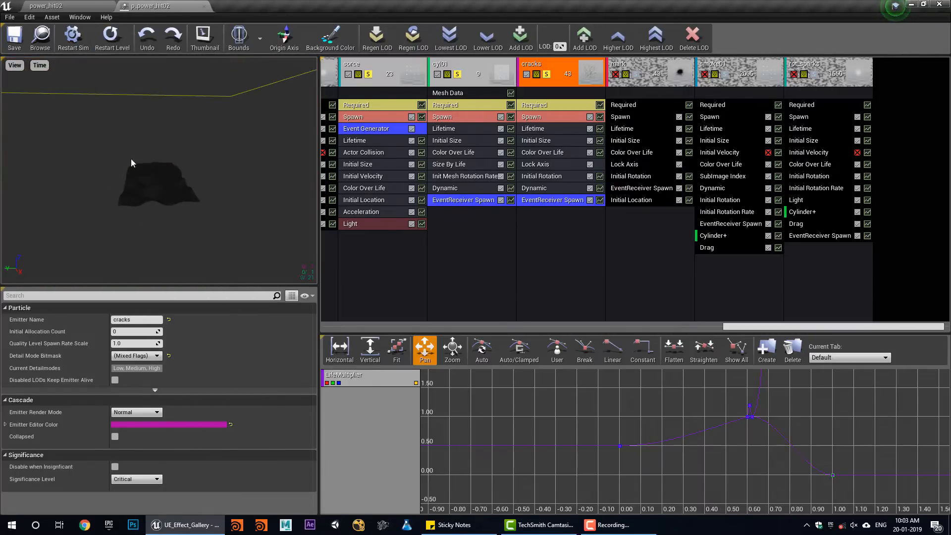
pyautogui.moveTo(134, 190); pyautogui.dragTo(126, 208)
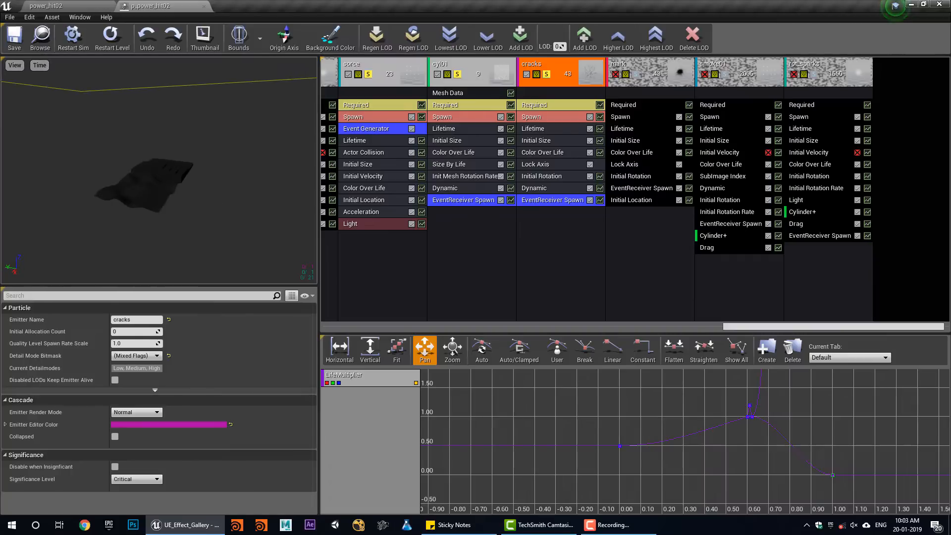
pyautogui.moveTo(153, 179); pyautogui.dragTo(109, 186)
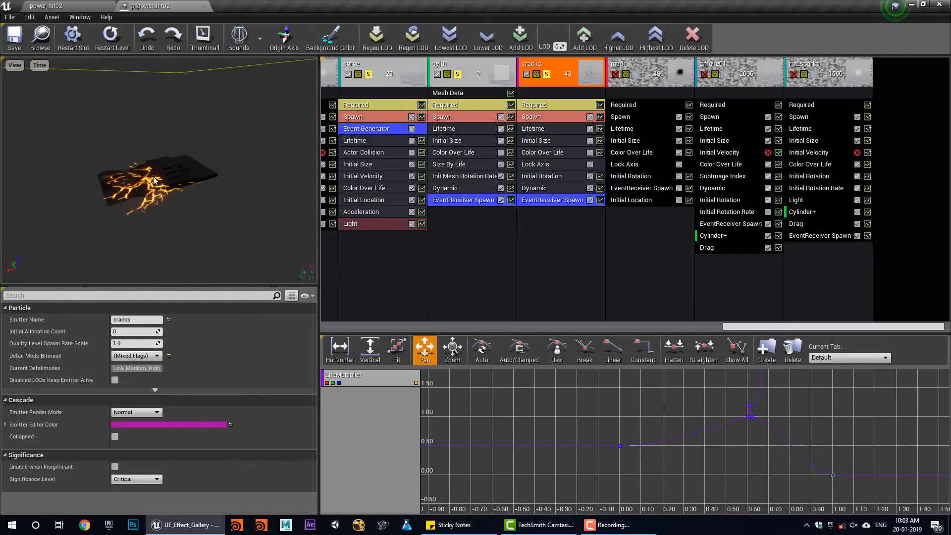
pyautogui.moveTo(153, 179); pyautogui.dragTo(154, 213, button='right')
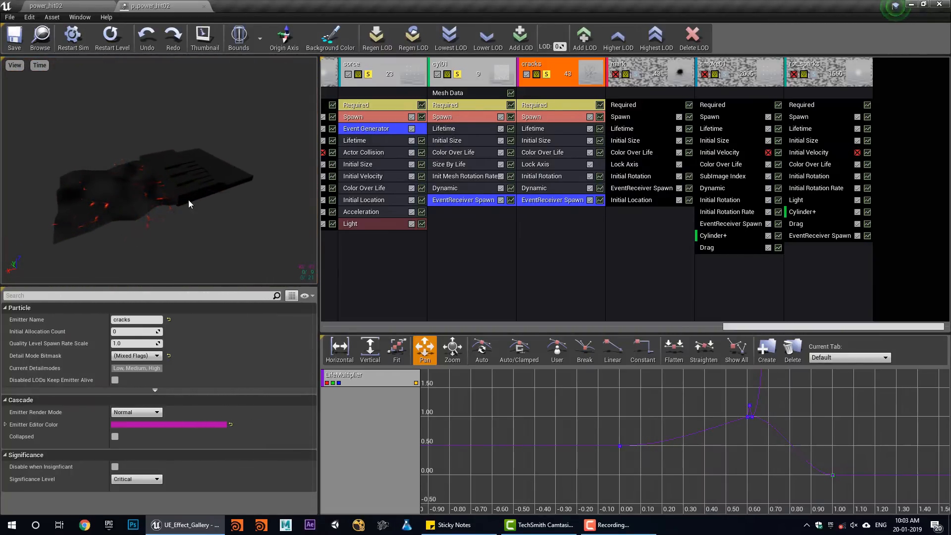
# Add the mark emitter to the solo preview and open its m_hit_mark01 material.
pyautogui.click(636, 76)
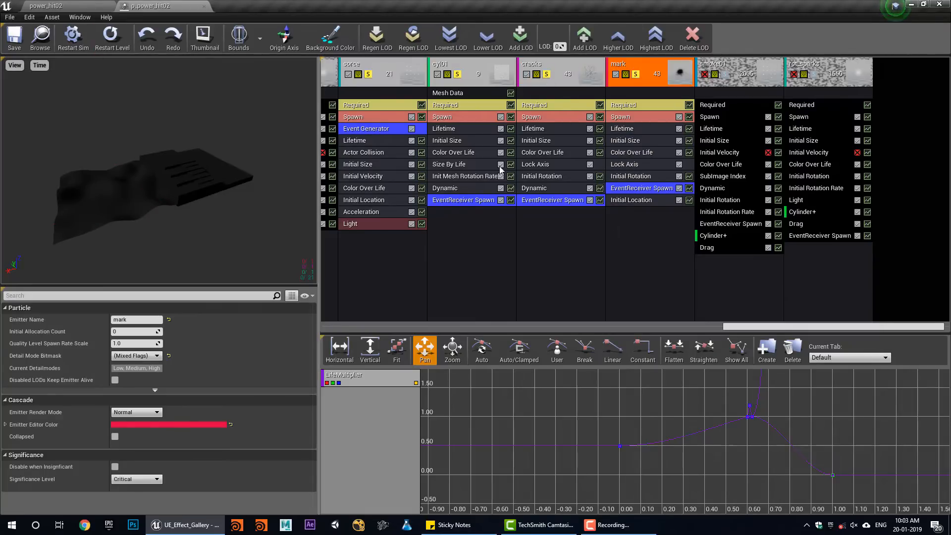
pyautogui.click(637, 108)
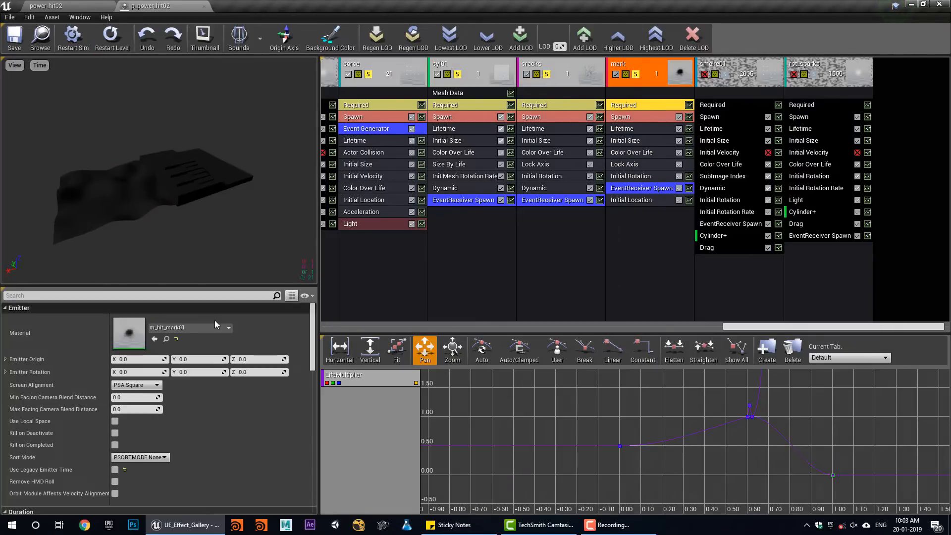
pyautogui.doubleClick(132, 329)
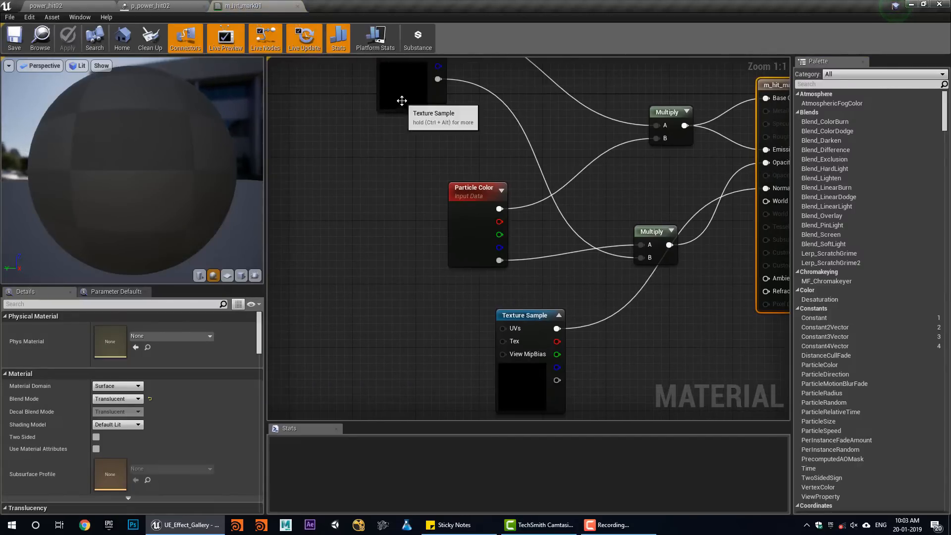
# View the t_hit_mark and t_hit_mark_n textures used by the material, and return to the p_power_hit02 particle system.
pyautogui.click(401, 99)
pyautogui.doubleClick(99, 421)
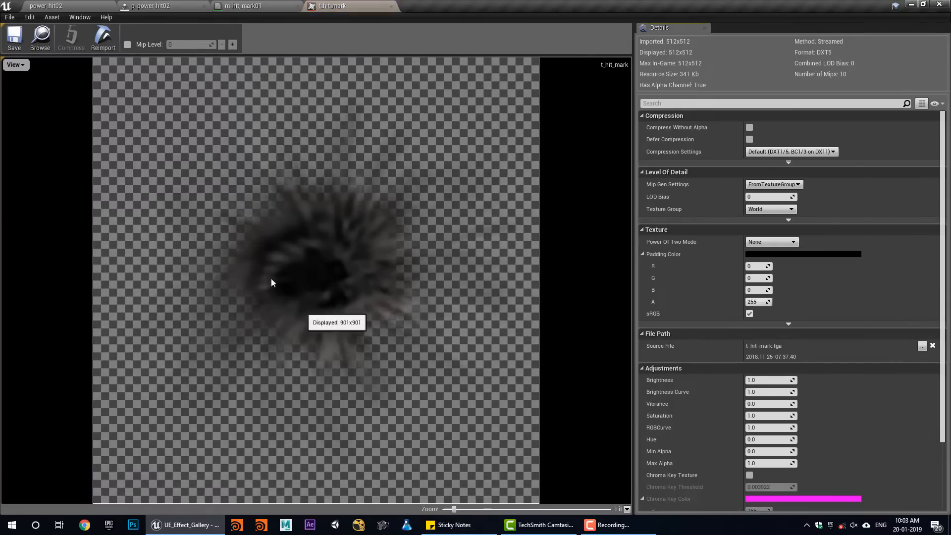
pyautogui.click(243, 6)
pyautogui.click(520, 314)
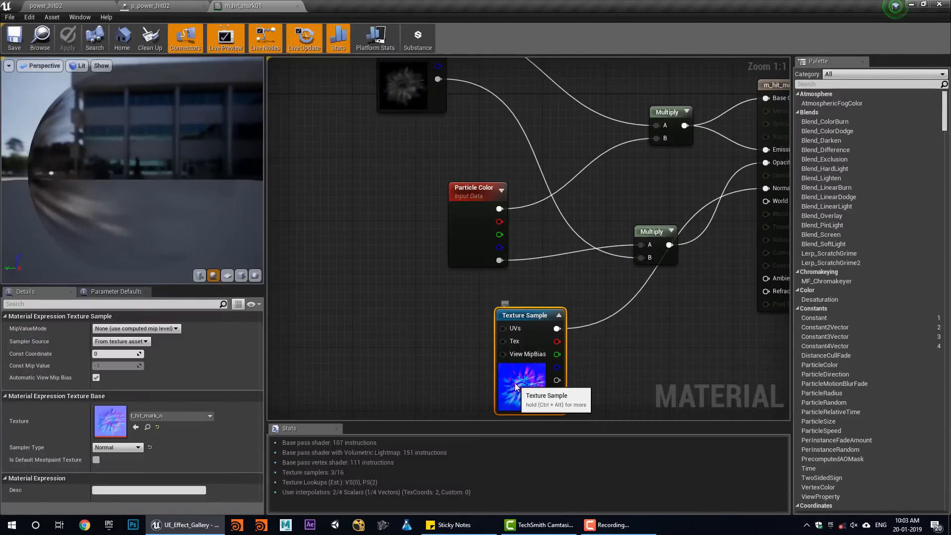
pyautogui.doubleClick(114, 419)
pyautogui.middleClick(333, 5)
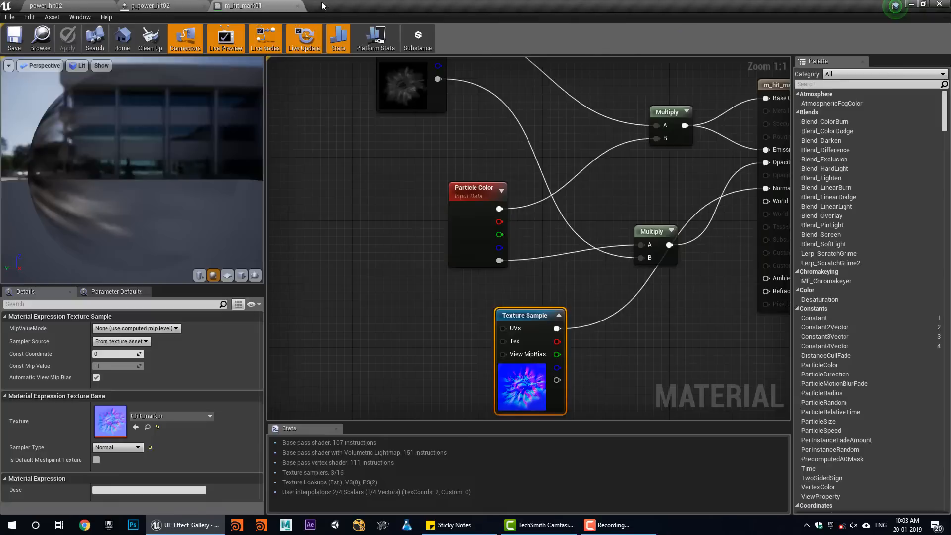
pyautogui.middleClick(254, 5)
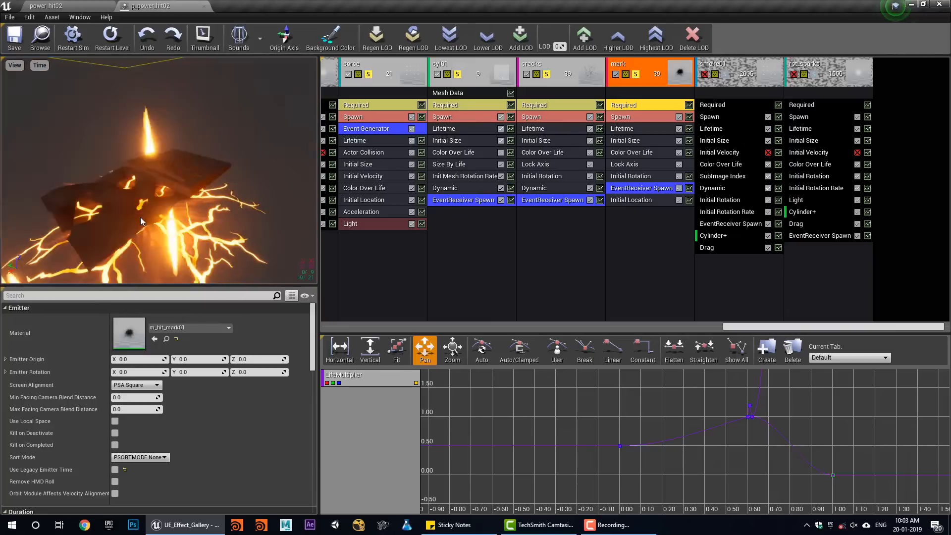
# Add smoke01 and rot_sparks to the solo preview, watch the result, and save the particle system.
pyautogui.click(727, 78)
pyautogui.click(813, 79)
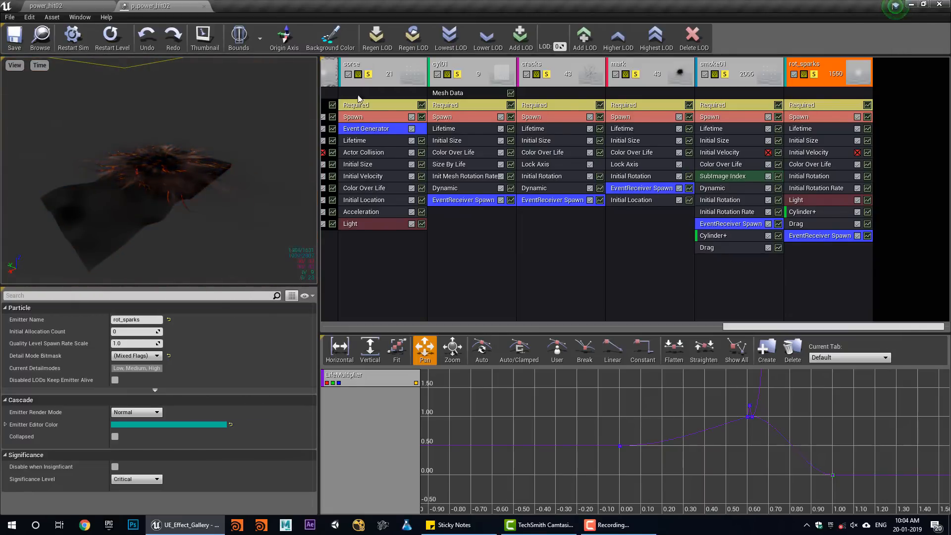
pyautogui.click(14, 42)
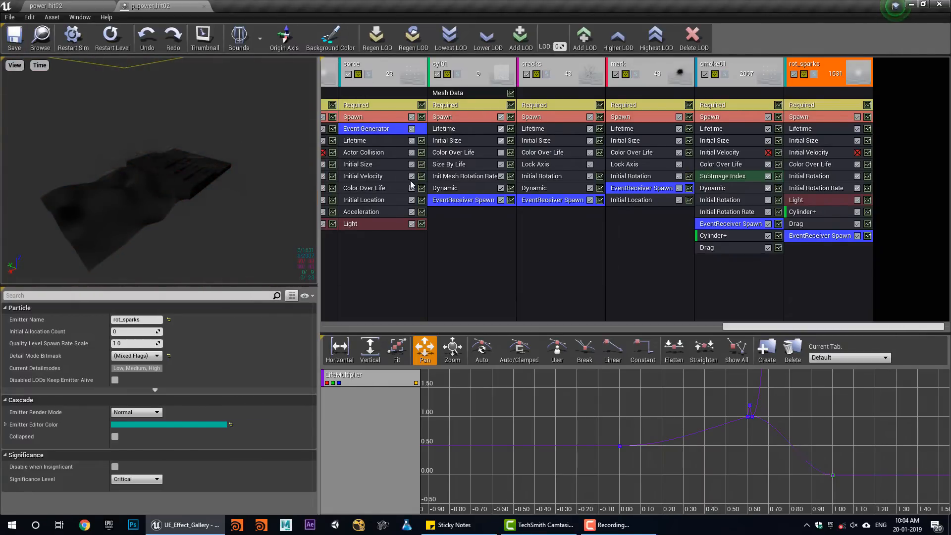
# Undock the p_power_hit02 editor into its own widened window and place it below the level viewport.
pyautogui.moveTo(173, 9); pyautogui.dragTo(70, 297)
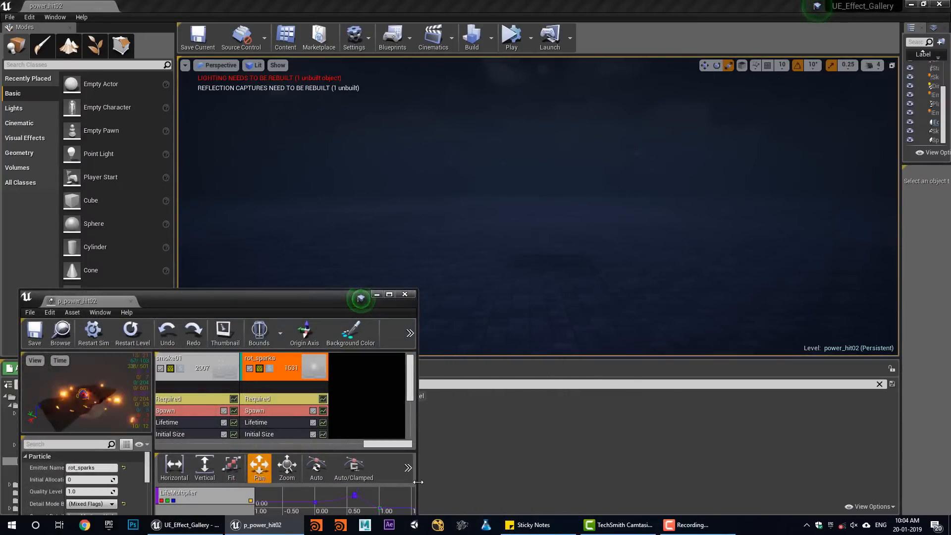
pyautogui.moveTo(418, 483); pyautogui.dragTo(916, 484)
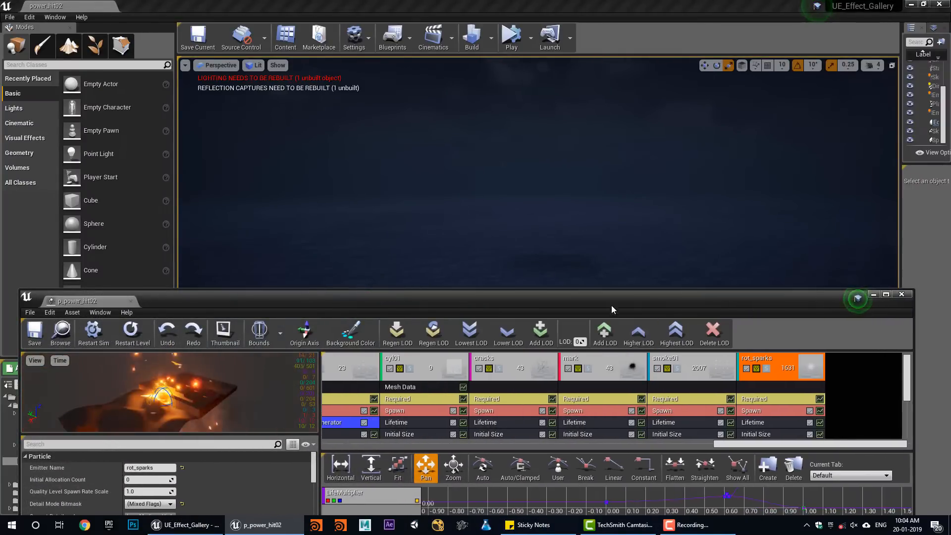
pyautogui.moveTo(610, 290); pyautogui.dragTo(611, 354)
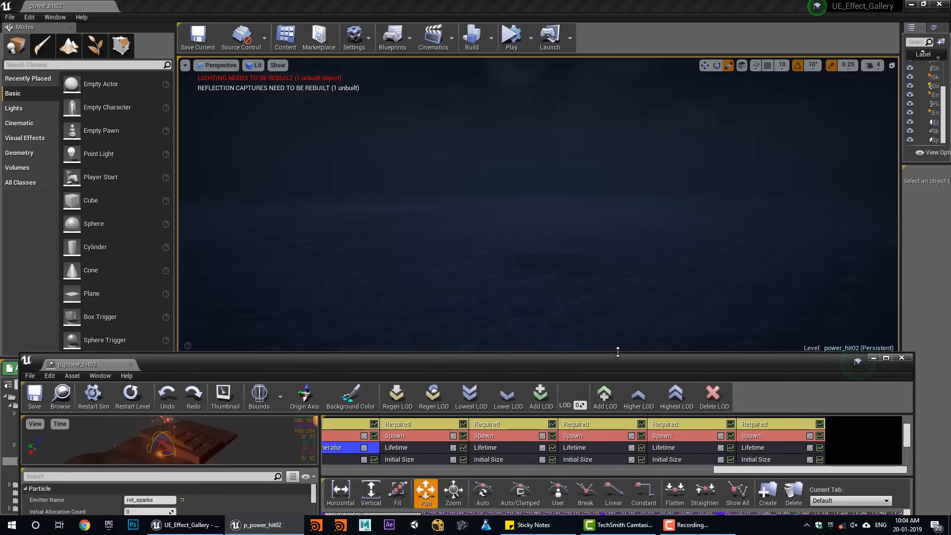
# Preview the ball emitter in solo and replay the effect in the level viewport.
pyautogui.moveTo(753, 468); pyautogui.dragTo(480, 469)
pyautogui.moveTo(386, 478); pyautogui.dragTo(304, 488)
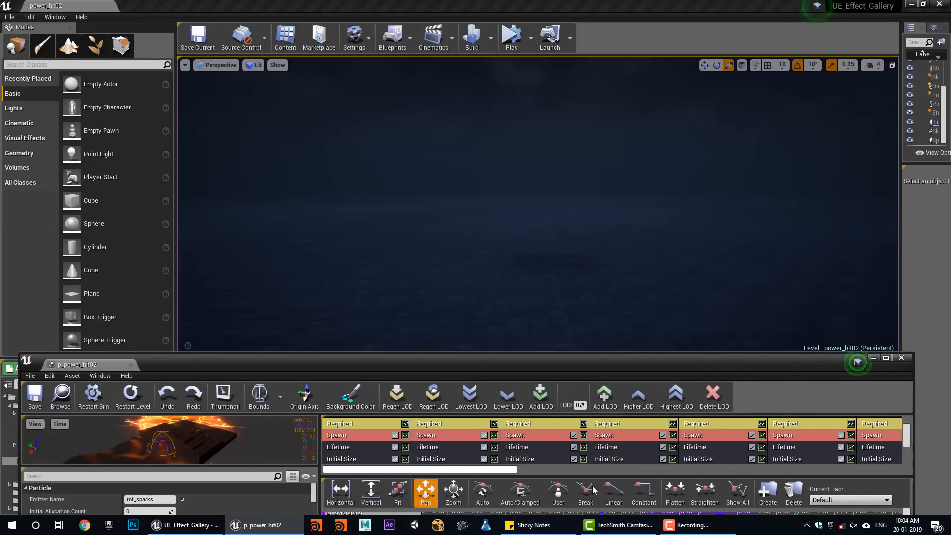
pyautogui.moveTo(908, 436); pyautogui.dragTo(910, 416)
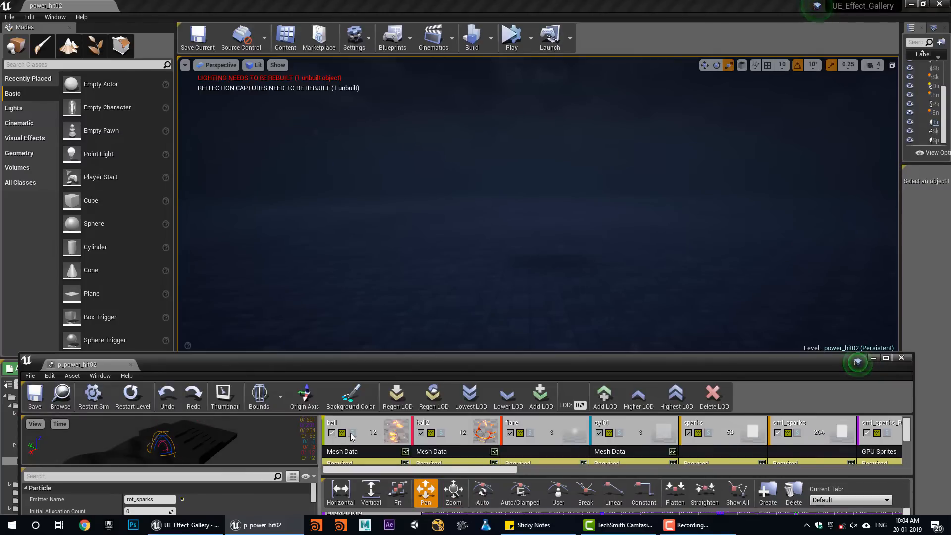
pyautogui.click(352, 433)
pyautogui.click(133, 396)
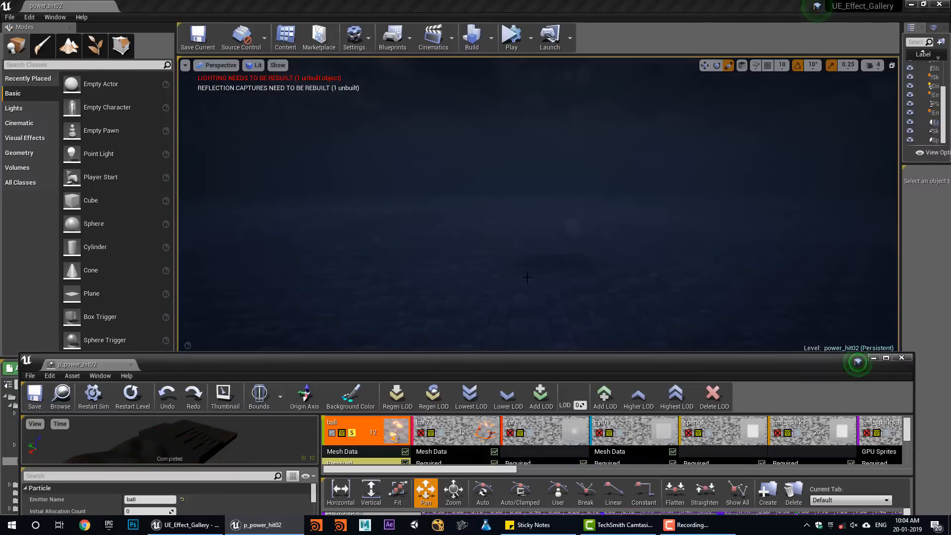
pyautogui.click(133, 395)
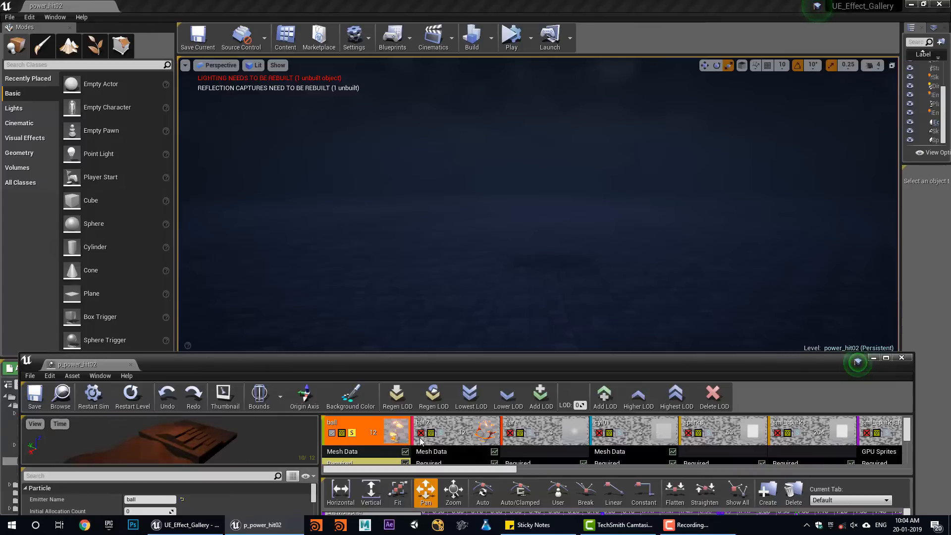
# Add ball2 and flare to the solo preview one after another, replaying the effect in the level after each.
pyautogui.click(440, 436)
pyautogui.click(132, 399)
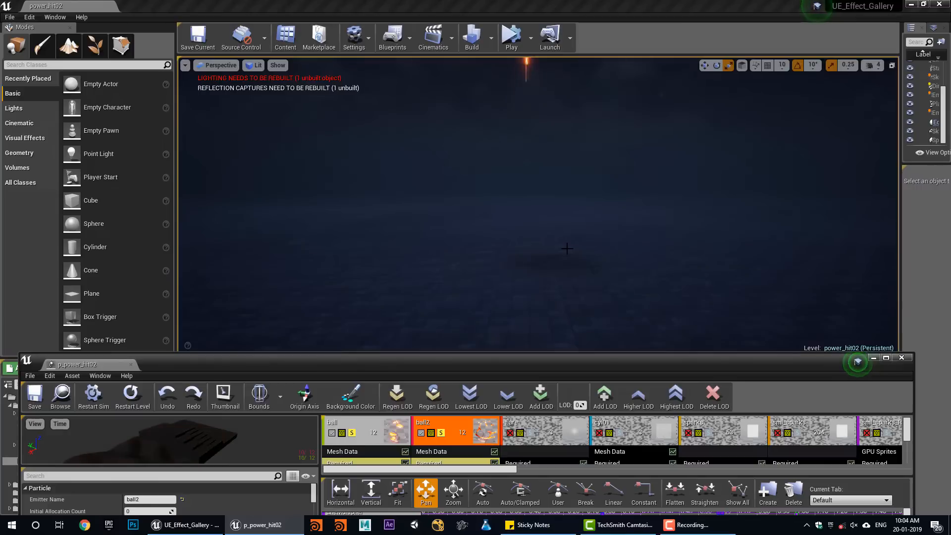
pyautogui.click(520, 434)
pyautogui.click(133, 400)
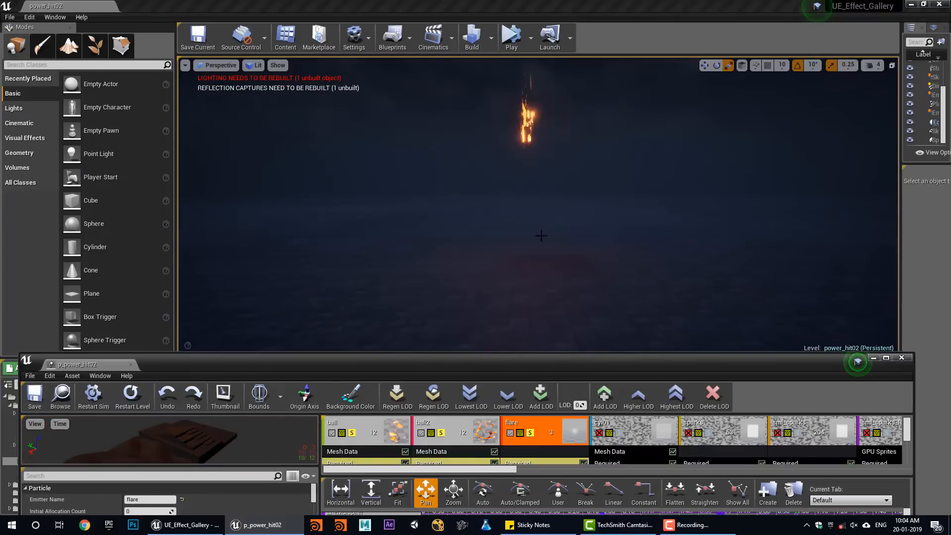
pyautogui.click(133, 395)
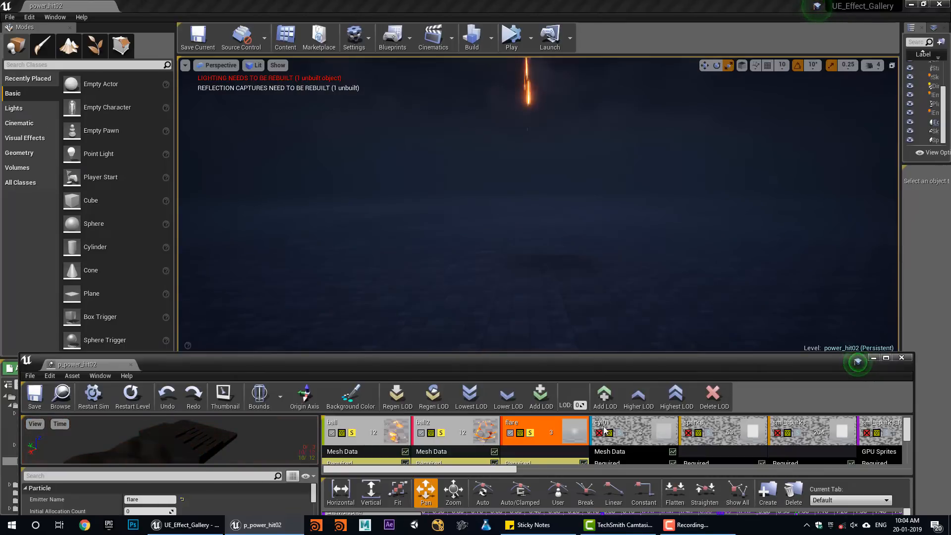
# Add cyl01, sparks and sml_sparks to the solo preview one by one and watch each in the level viewport.
pyautogui.click(616, 436)
pyautogui.click(143, 408)
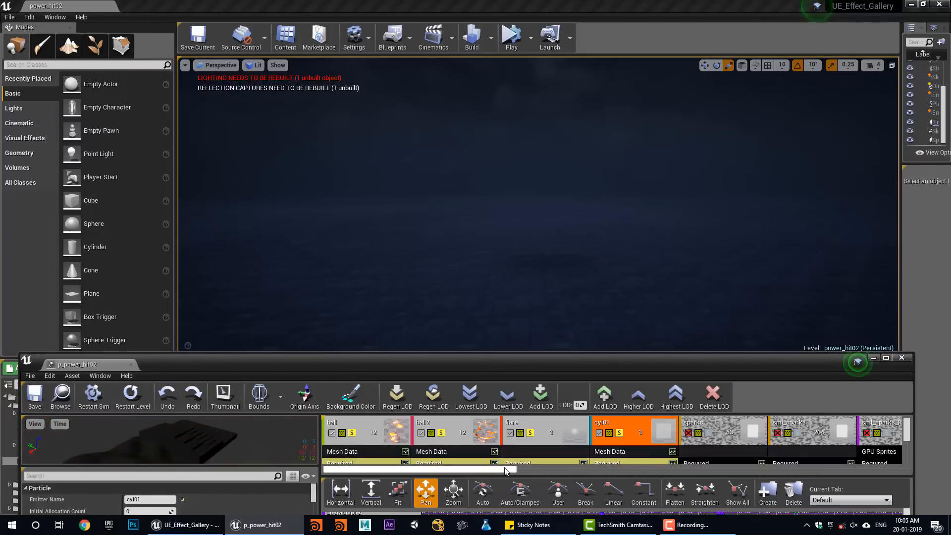
pyautogui.moveTo(506, 471); pyautogui.dragTo(568, 470)
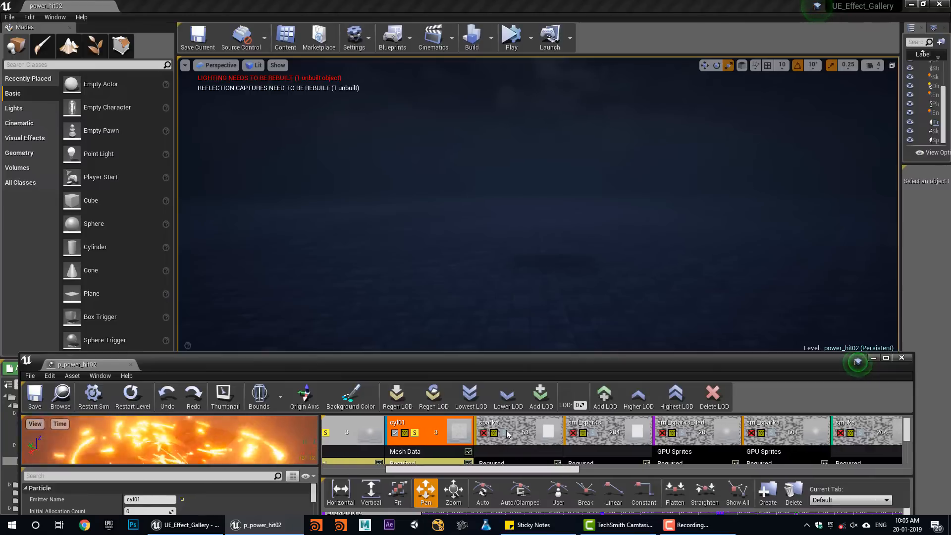
pyautogui.click(508, 434)
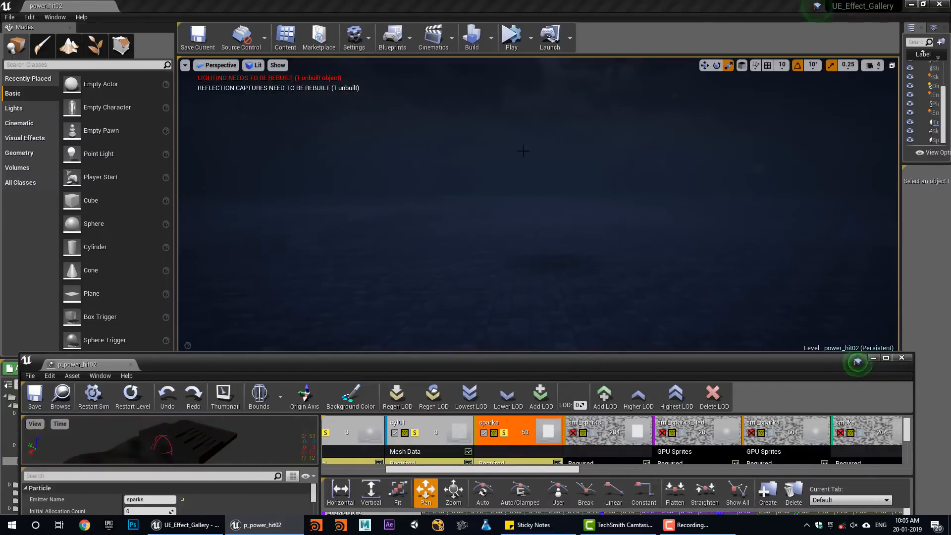
pyautogui.scroll(-2, 570, 439)
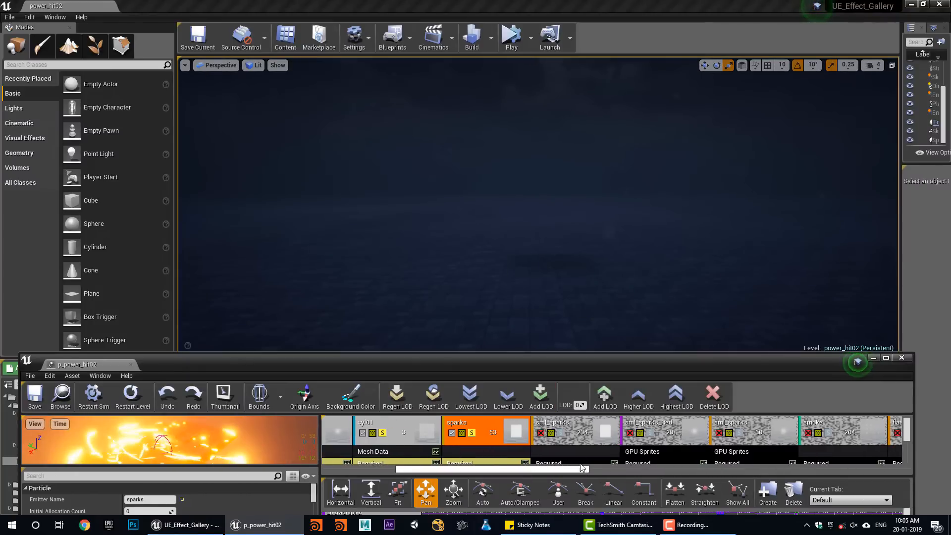
pyautogui.click(564, 437)
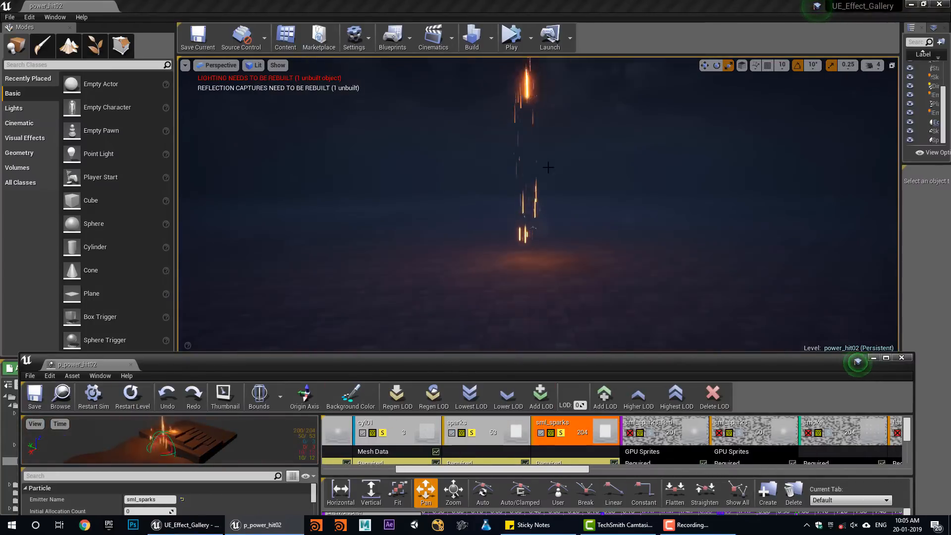
# Add sml_sparks_Red and the neighbouring GPU sml_sparks emitter to the solo preview one by one, replaying the effect in the level.
pyautogui.click(597, 473)
pyautogui.click(546, 440)
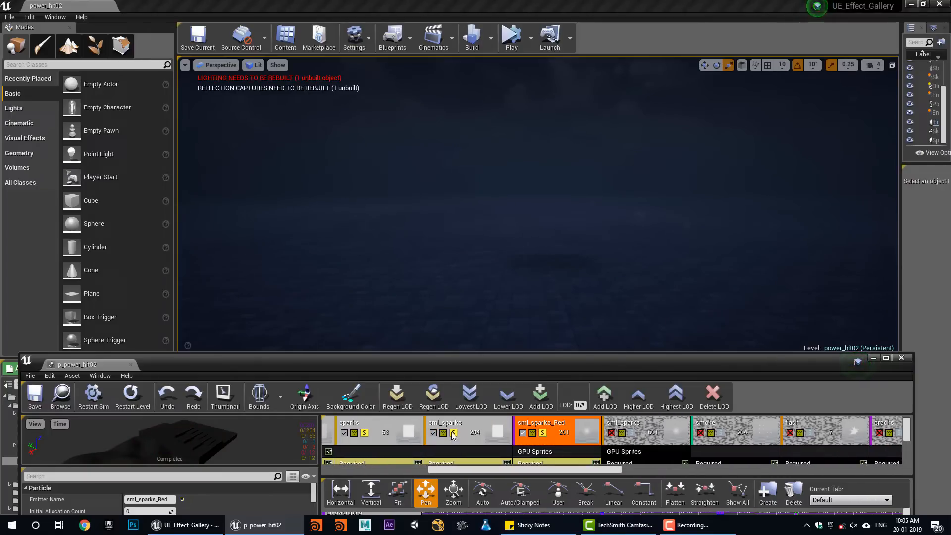
pyautogui.click(133, 398)
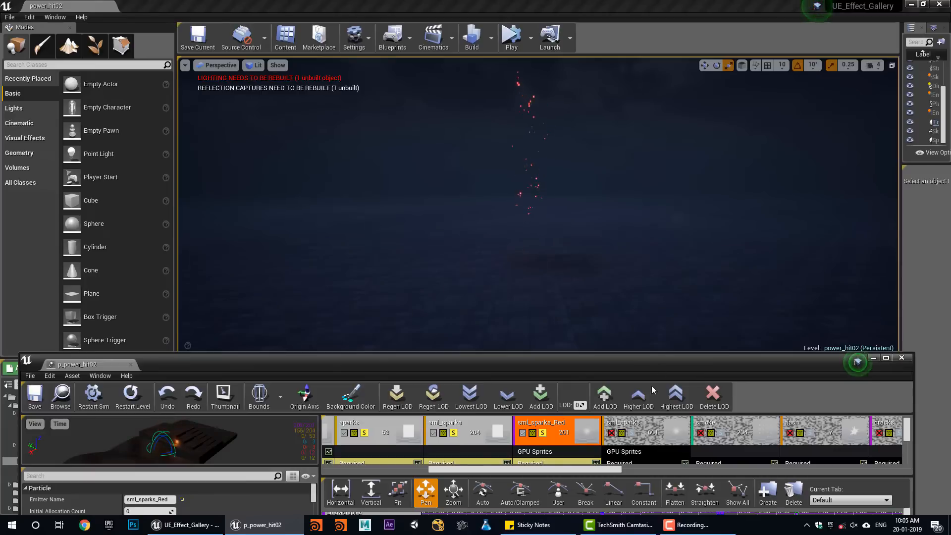
pyautogui.click(632, 434)
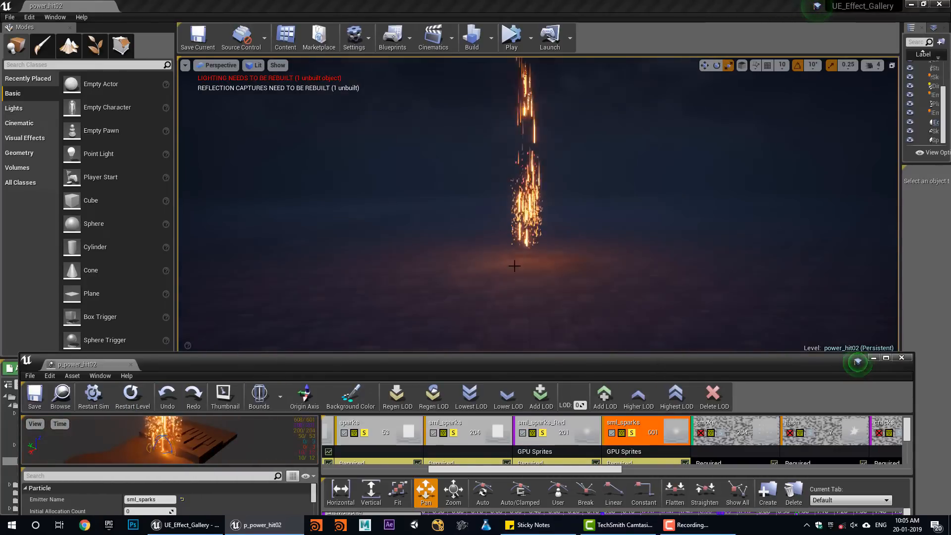
# Add smoke and flash to the solo preview in turn and replay the effect in the level viewport after each.
pyautogui.moveTo(585, 472); pyautogui.dragTo(605, 473)
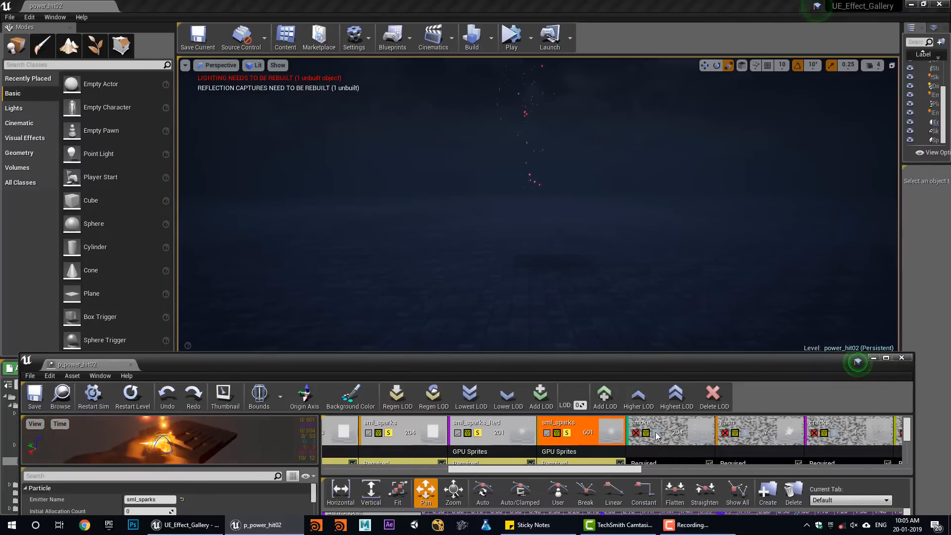
pyautogui.click(656, 433)
pyautogui.click(139, 398)
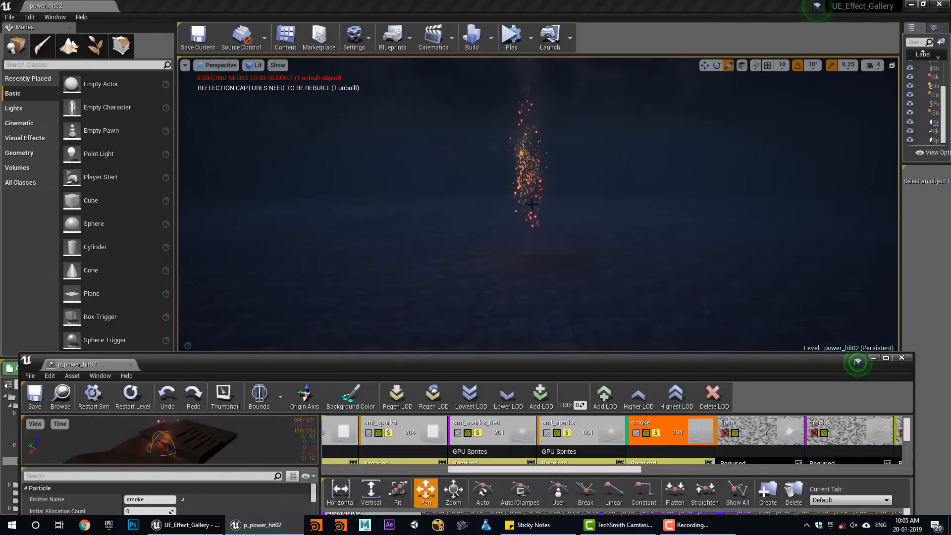
pyautogui.scroll(-3, 628, 474)
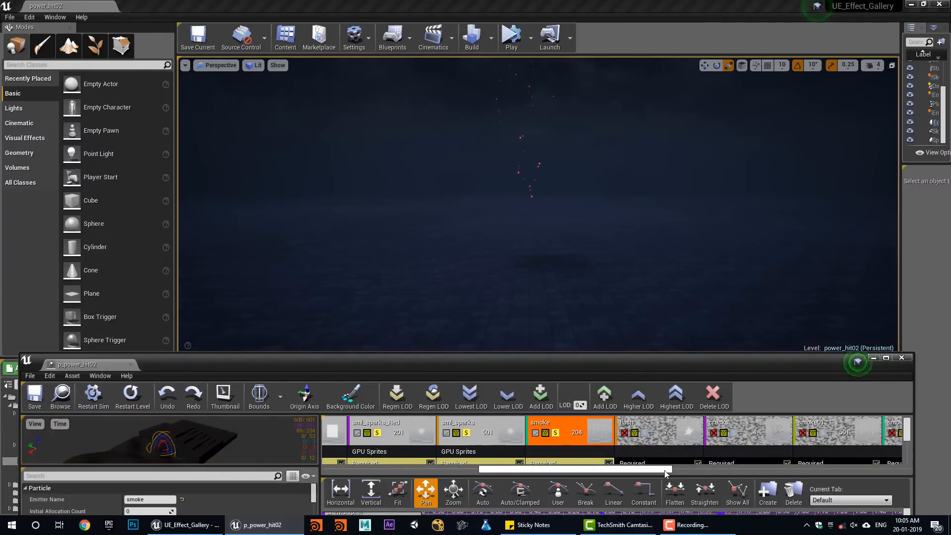
pyautogui.click(581, 437)
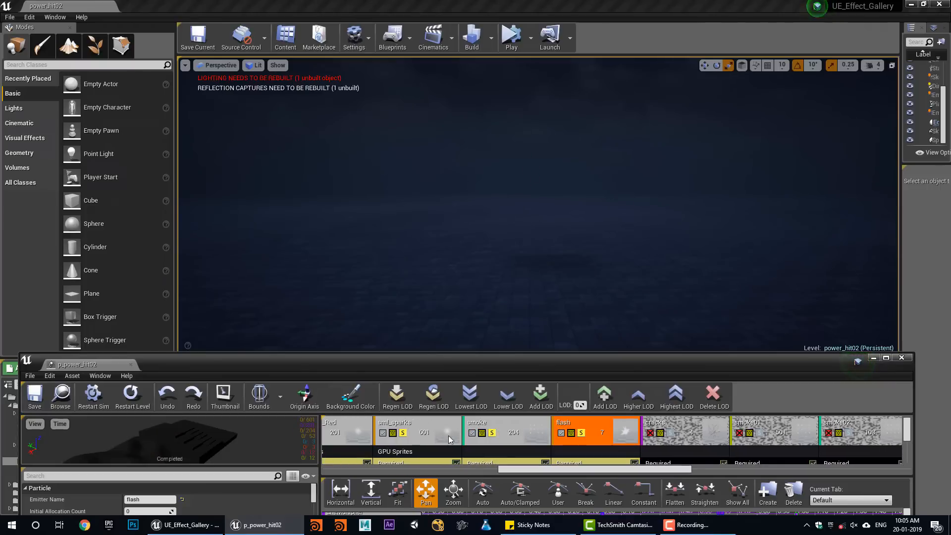
pyautogui.click(130, 406)
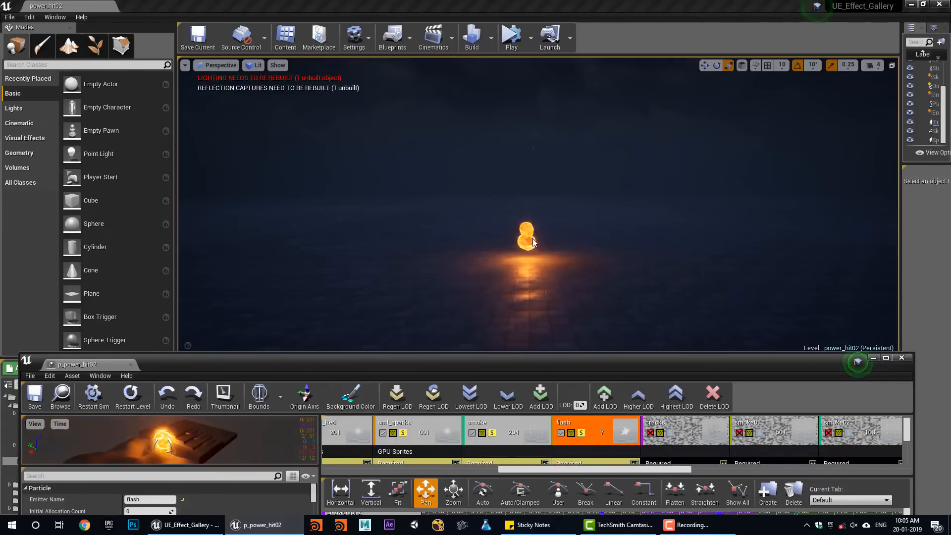
pyautogui.click(138, 395)
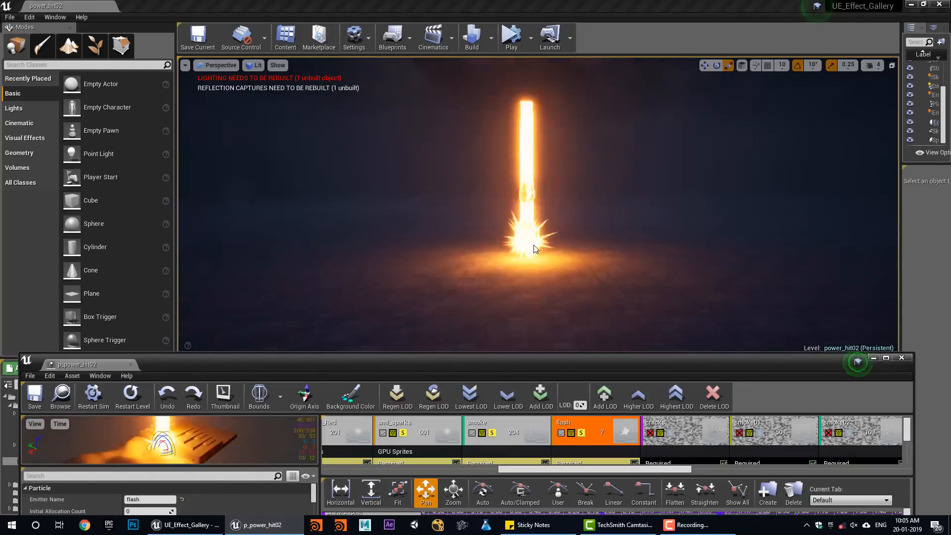
# Add the first cracks emitter and smoke01 to the solo preview one after the other, replaying the effect in the level.
pyautogui.moveTo(628, 469); pyautogui.dragTo(645, 468)
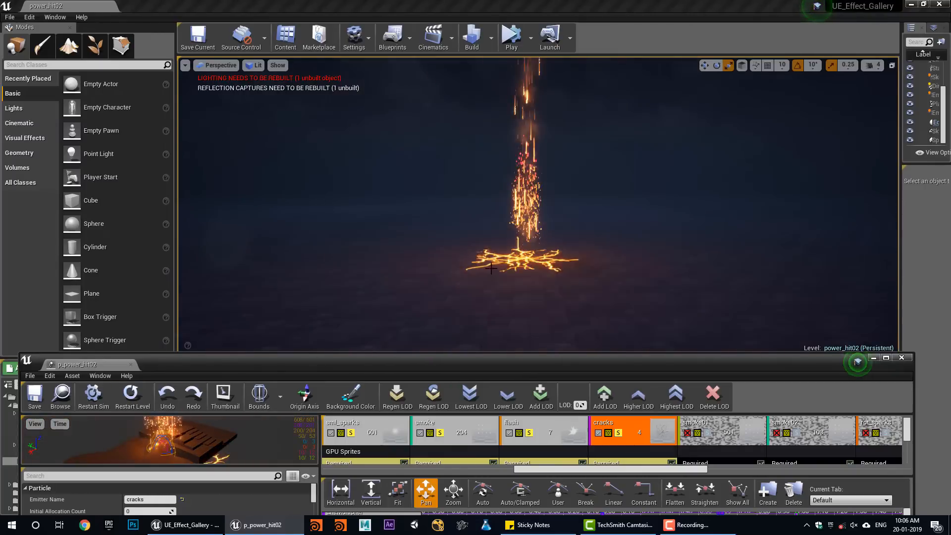
pyautogui.scroll(-3, 679, 471)
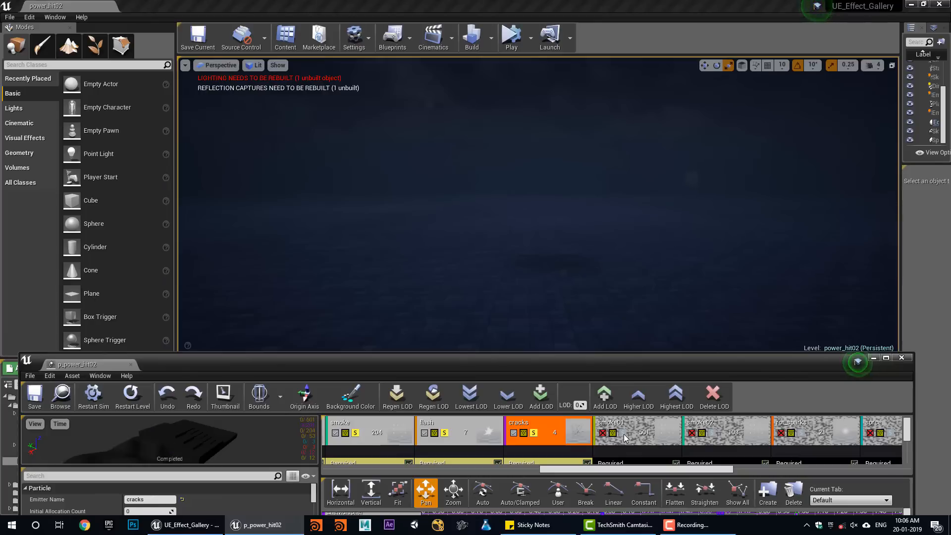
pyautogui.click(625, 438)
pyautogui.click(131, 394)
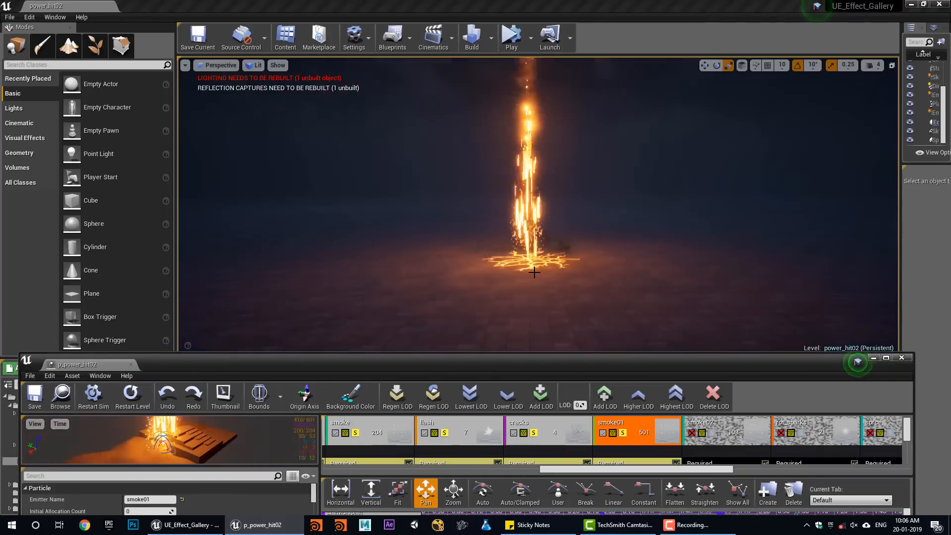
# Add smoke02 and the first rot_sparks emitter to the solo preview and watch each in the level viewport.
pyautogui.click(714, 438)
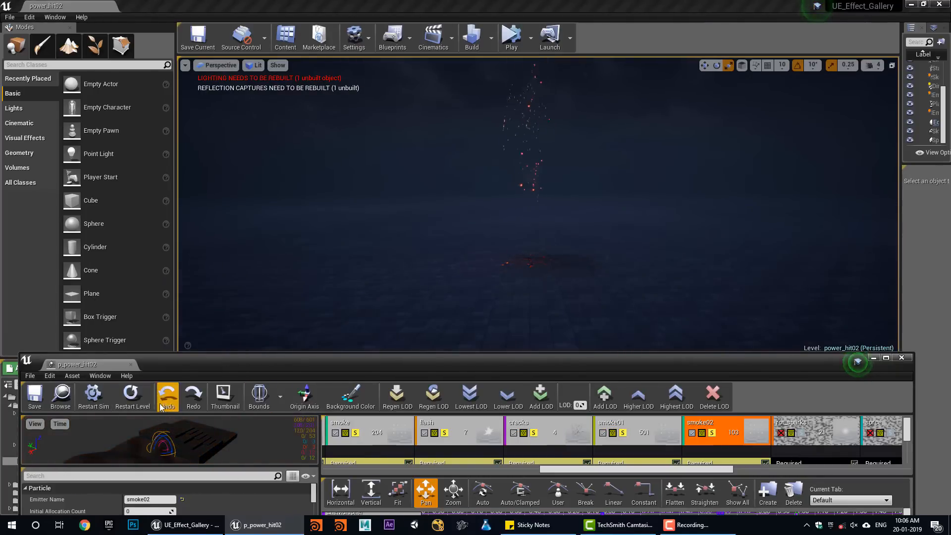
pyautogui.click(147, 406)
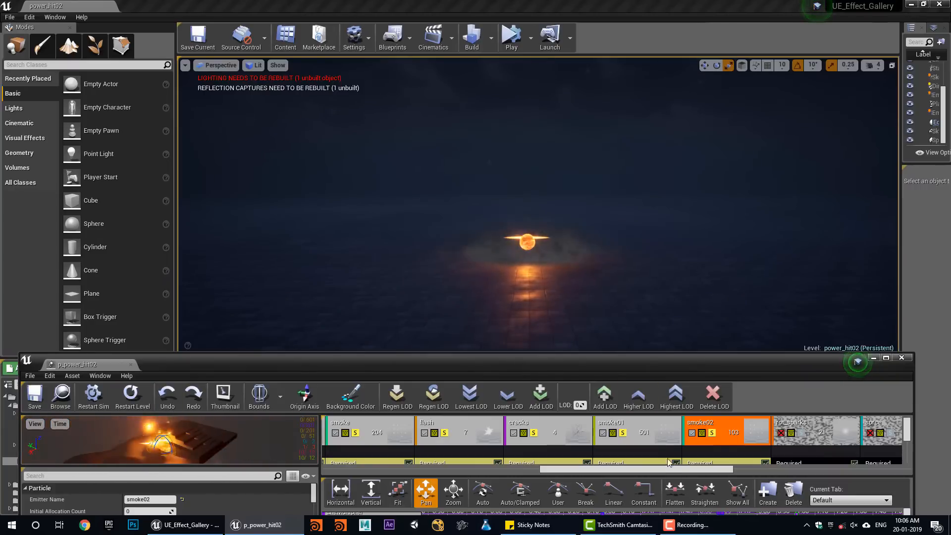
pyautogui.moveTo(675, 473); pyautogui.dragTo(730, 471)
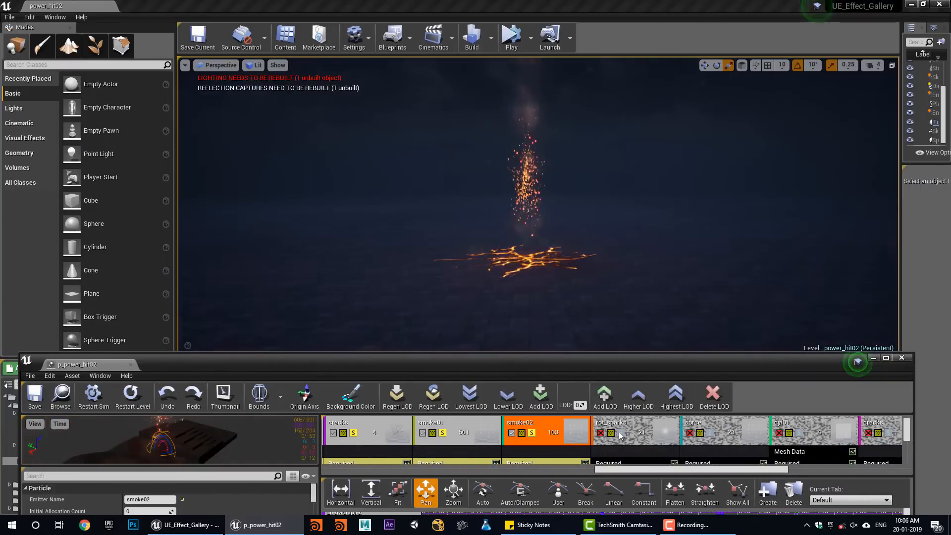
pyautogui.click(623, 436)
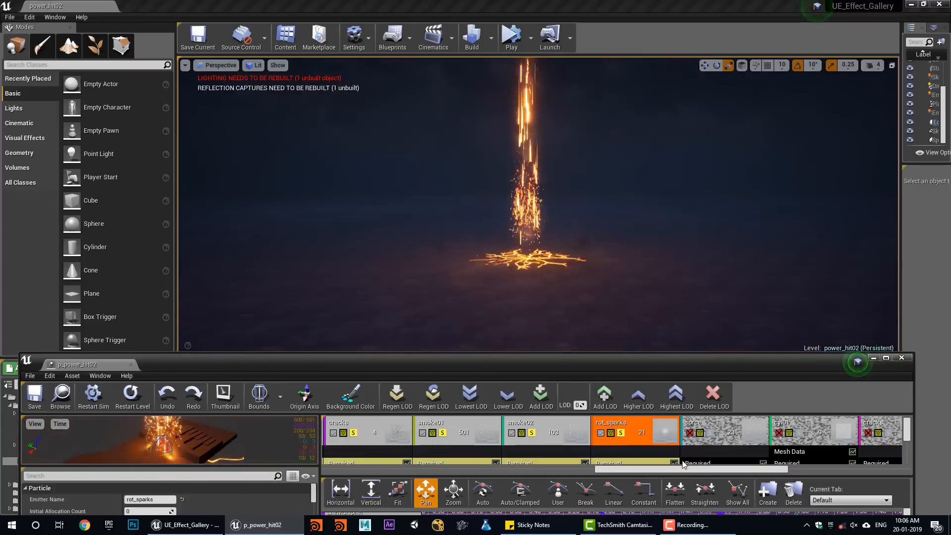
# Add the sorce emitter to the solo preview and replay the effect in the level viewport.
pyautogui.scroll(-3, 681, 471)
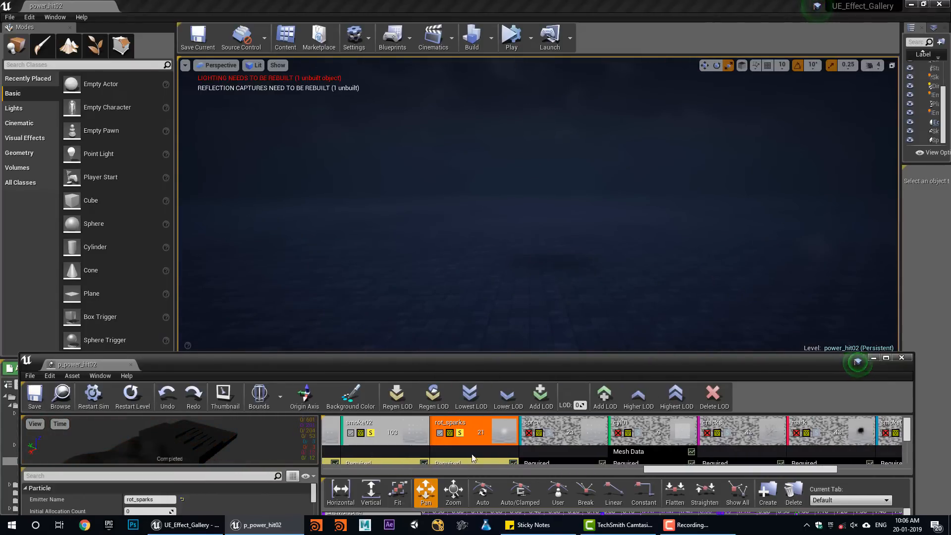
pyautogui.moveTo(674, 469); pyautogui.dragTo(730, 468)
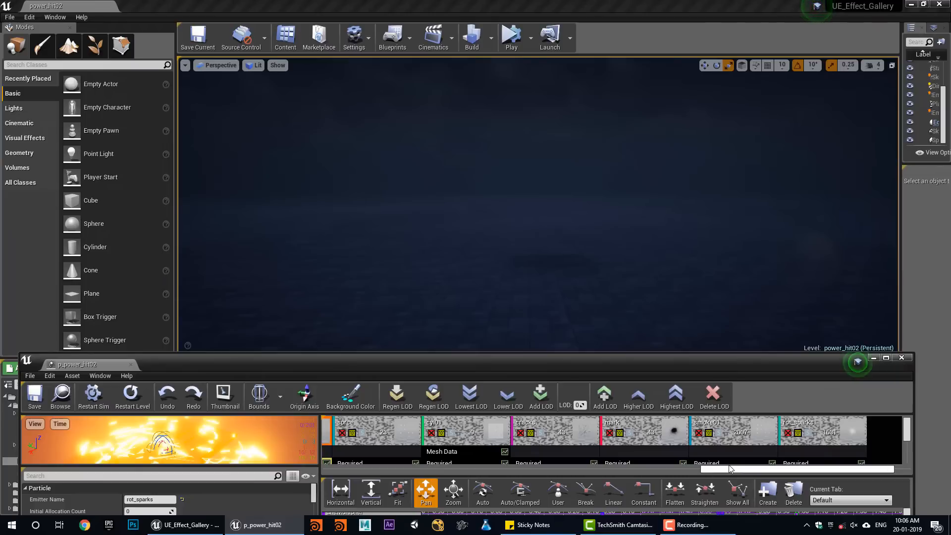
pyautogui.click(391, 460)
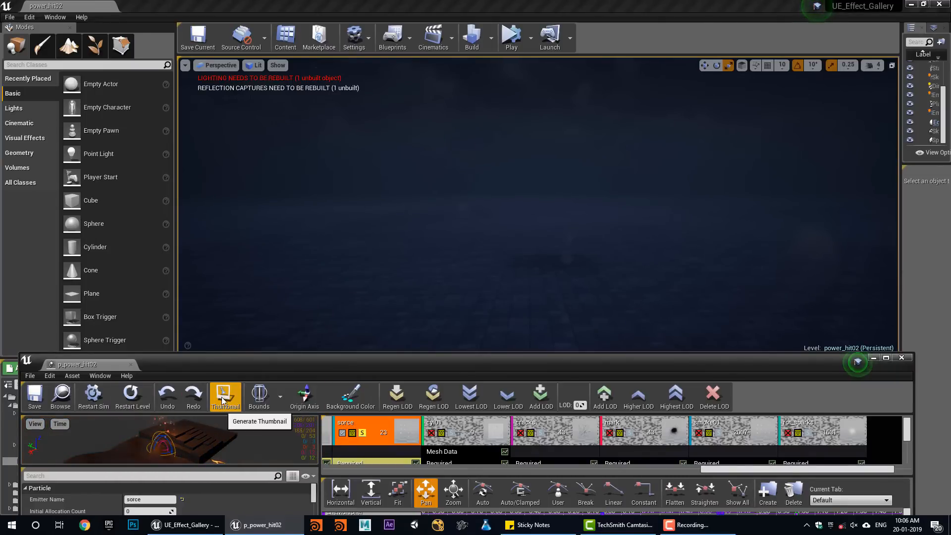
pyautogui.click(133, 394)
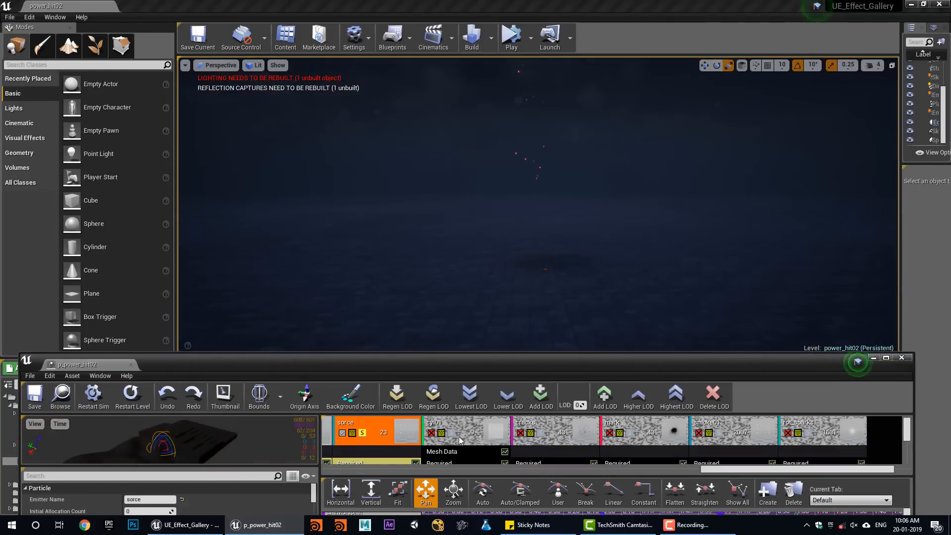
# Add the remaining cyl01, cracks, mark, smoke01 and rot_sparks emitters to the solo preview, replaying the full effect in the level.
pyautogui.click(452, 434)
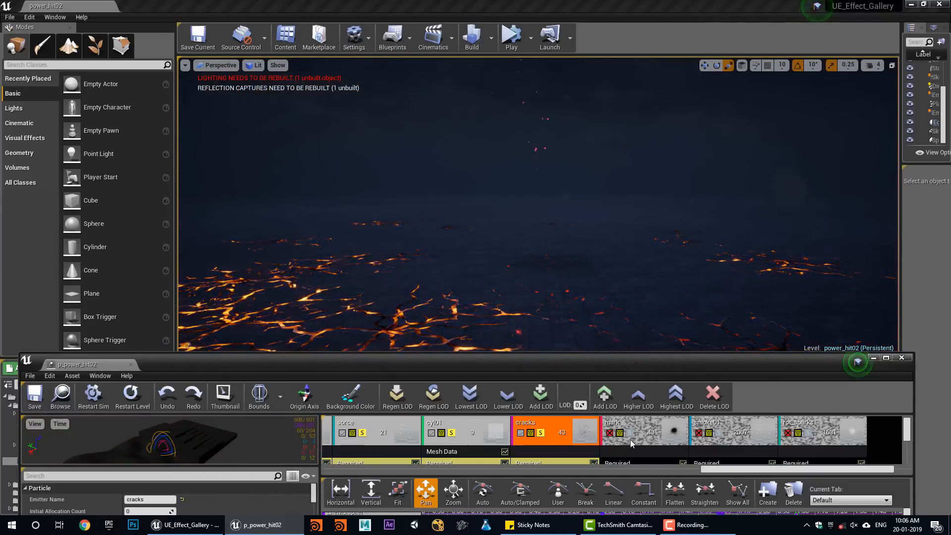
pyautogui.click(632, 439)
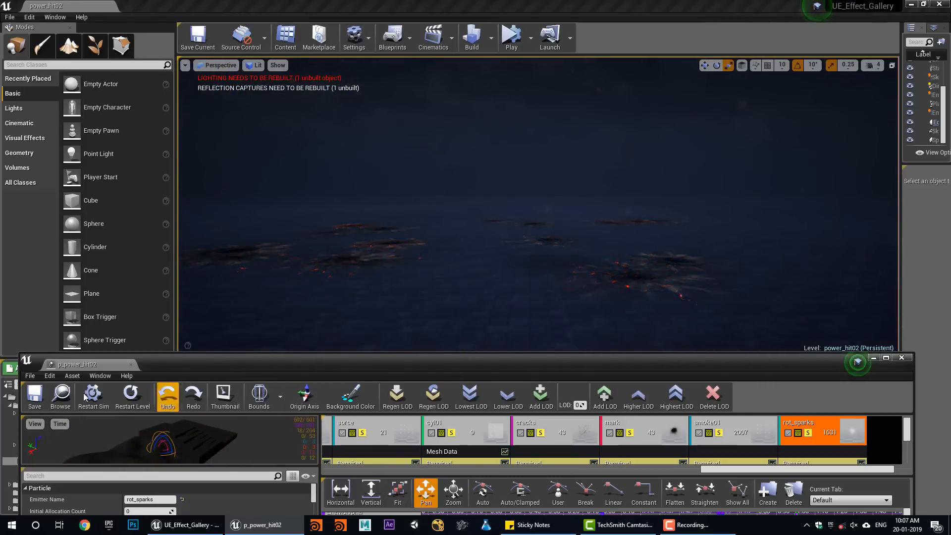
pyautogui.click(132, 403)
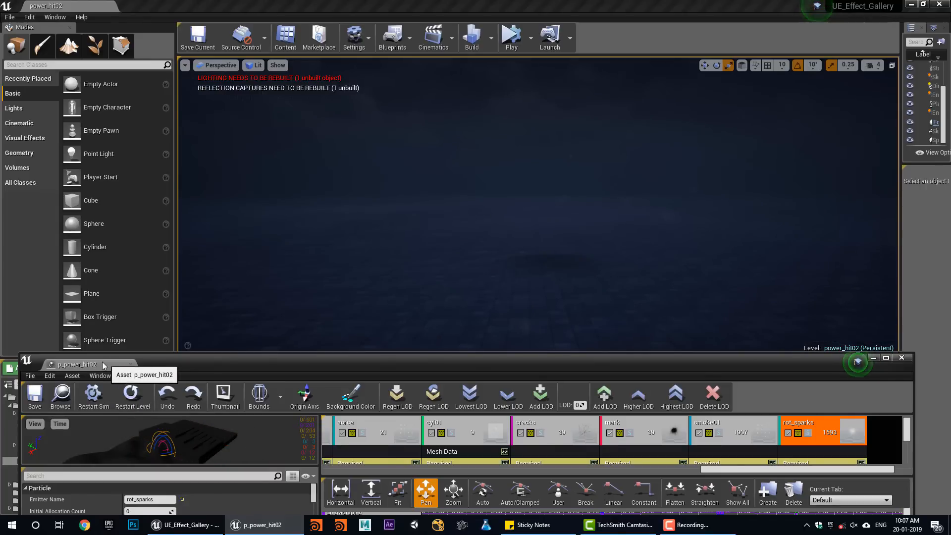
# Resize the p_power_hit02 editor window to span the full screen width just below the level viewport.
pyautogui.moveTo(19, 352); pyautogui.dragTo(7, 366)
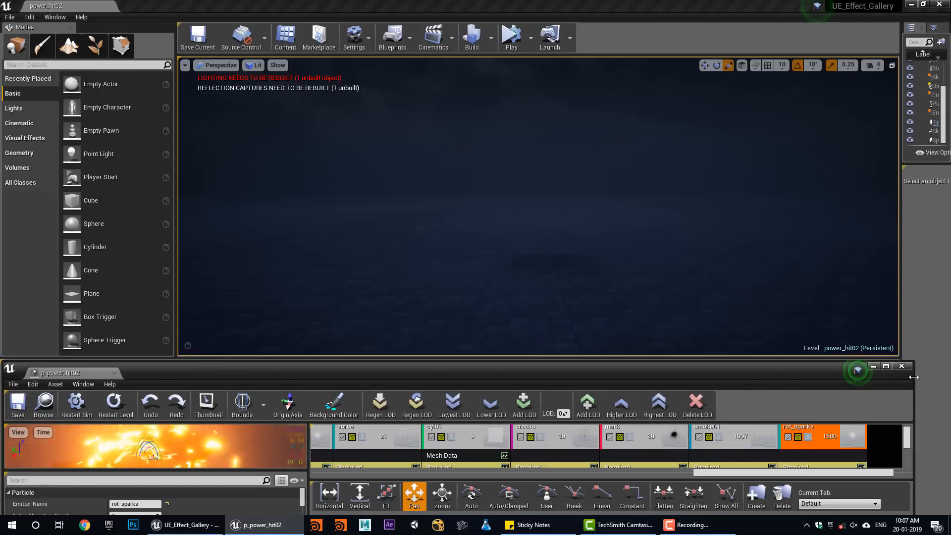
pyautogui.moveTo(921, 376); pyautogui.dragTo(945, 374)
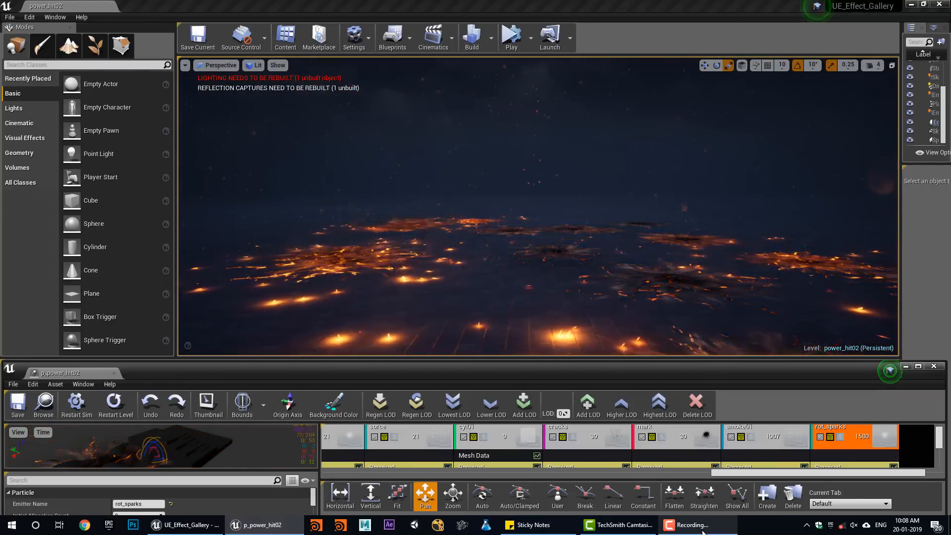
pyautogui.moveTo(702, 531)
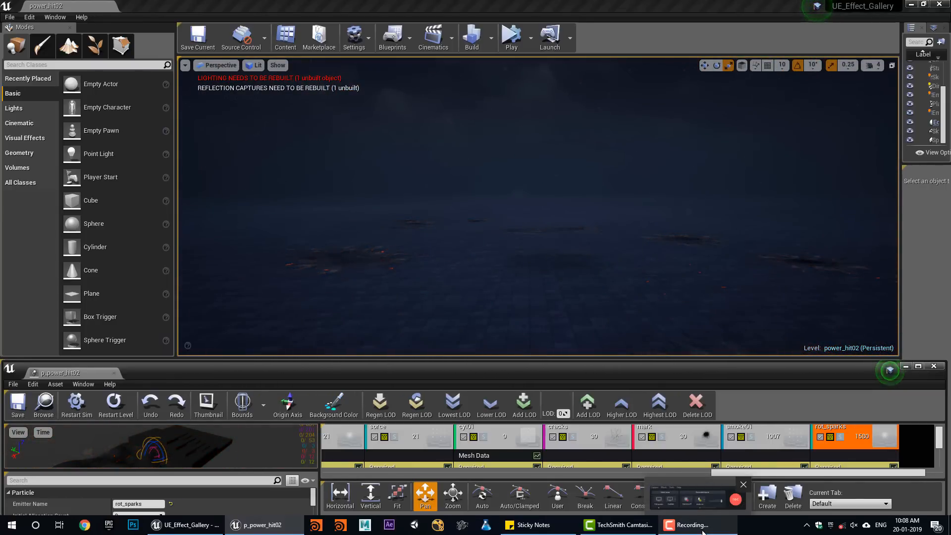